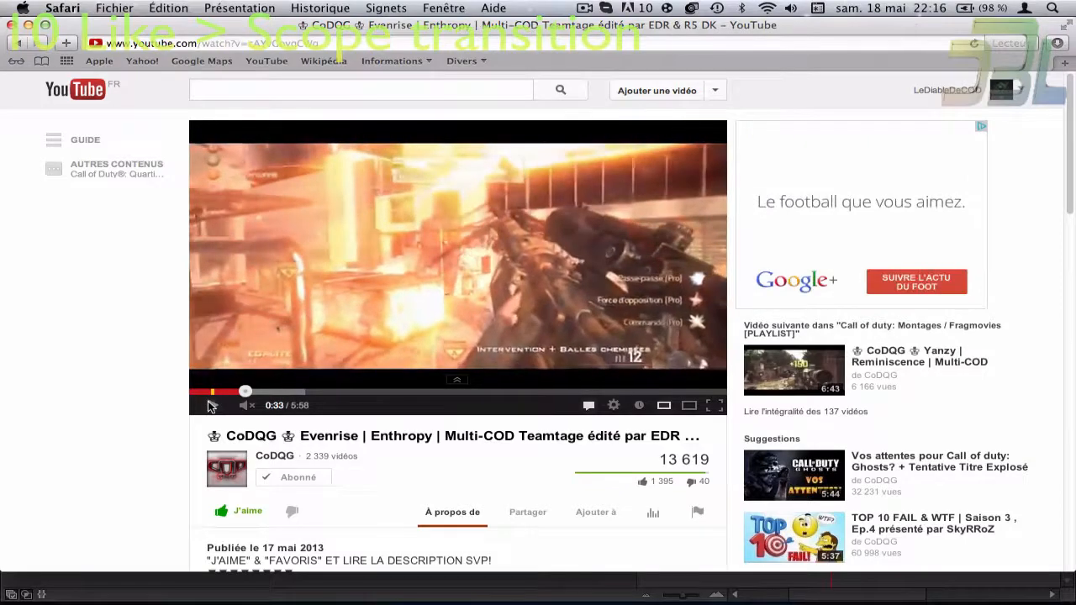
Play the scope transition excerpt of the YouTube teamtage and minimize the browser window
click(212, 405)
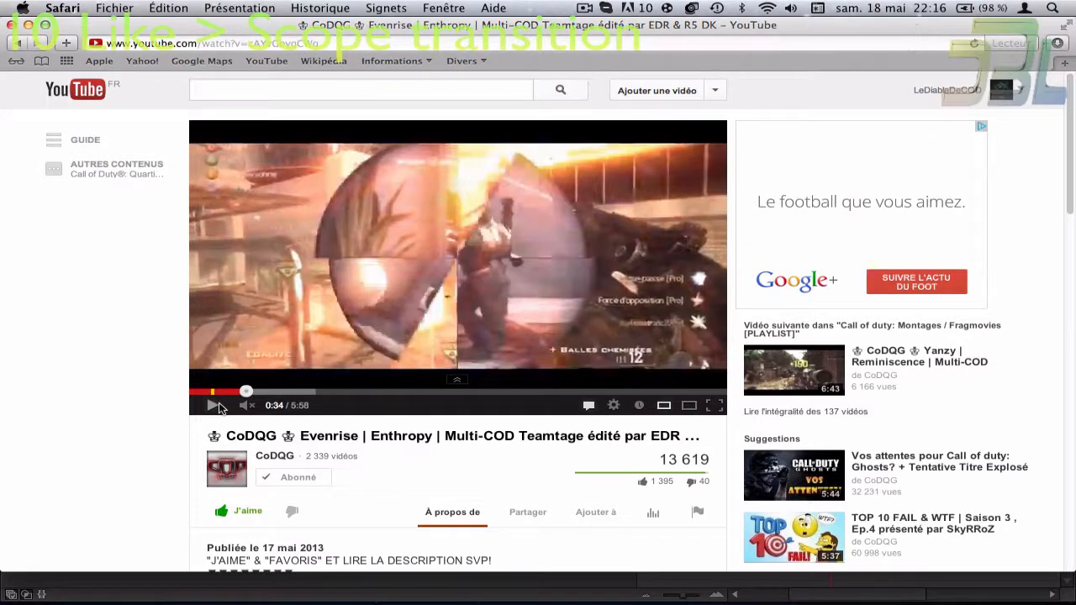
click(14, 26)
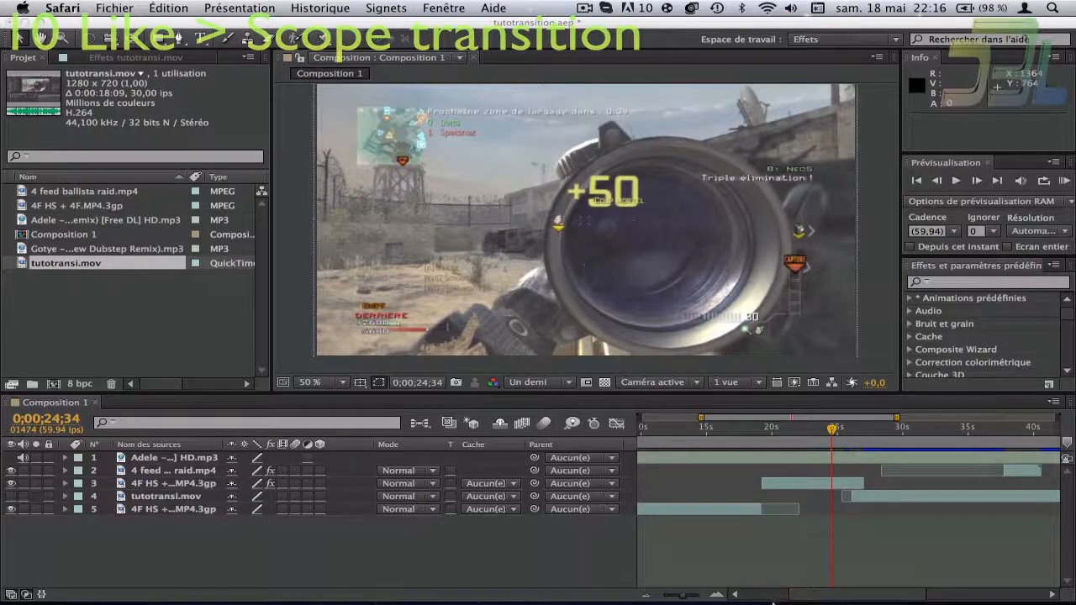
Switch to QuickTime Player and play Abstract Films Editing Contest Entry.mp4 from 00:59 through the transition, pausing it at about 01:17
click(776, 557)
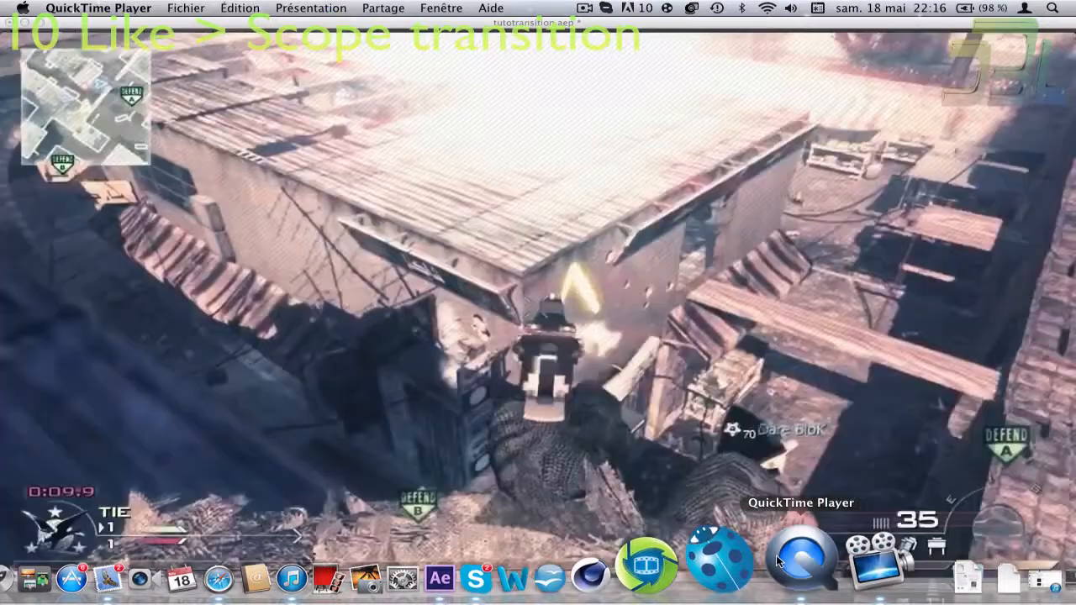
mouse_move(536, 516)
drag(587, 511, 560, 511)
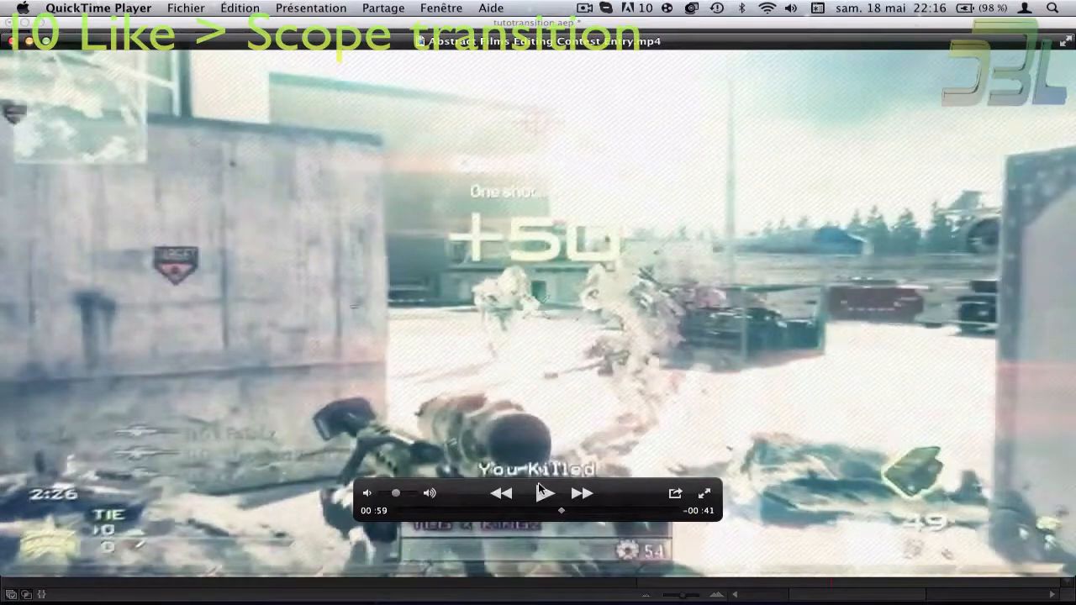
click(543, 492)
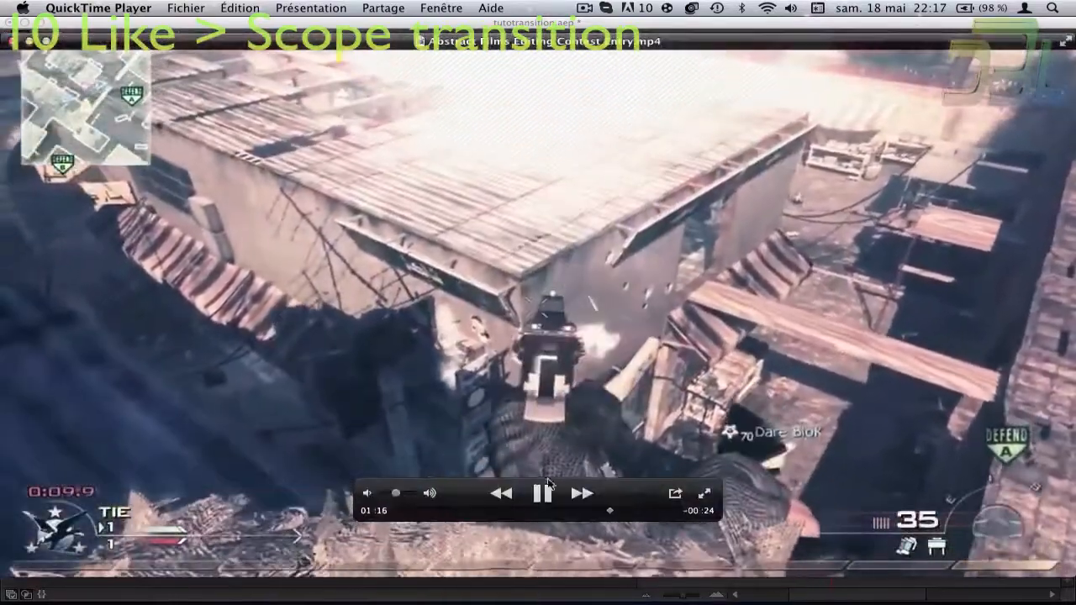
key(space)
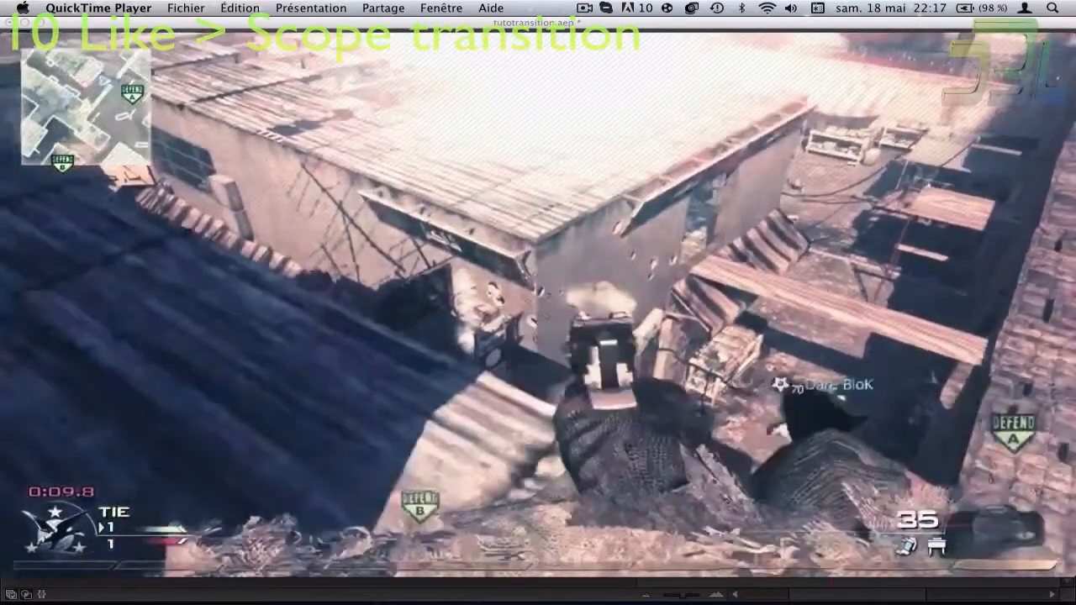
Scrub the paused contest entry video back to about 01:03 to examine the footage leading into the transition
mouse_move(664, 457)
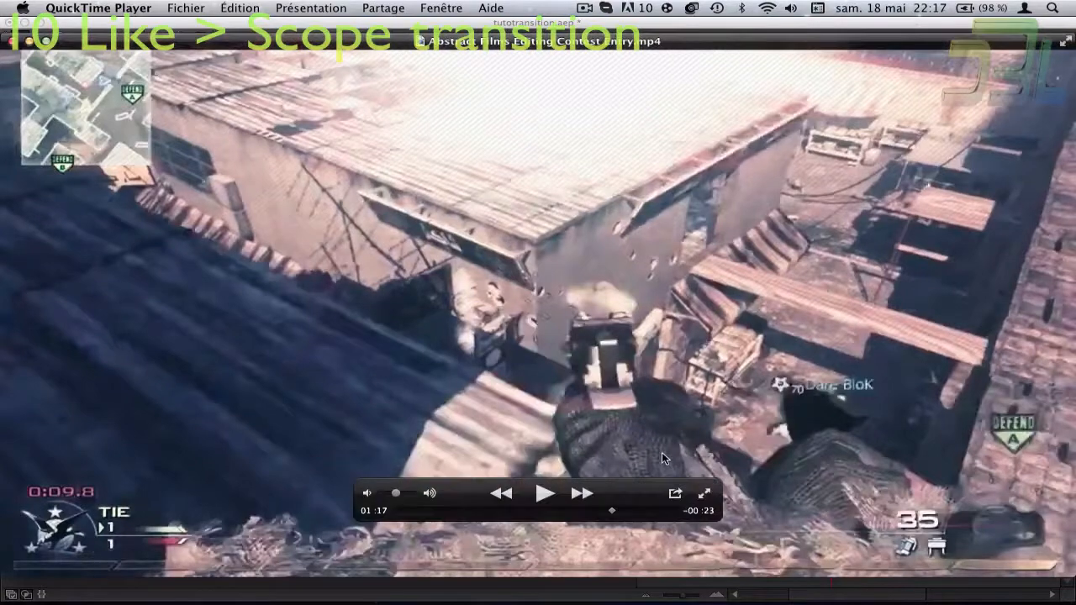
scroll(663, 459, left, 3)
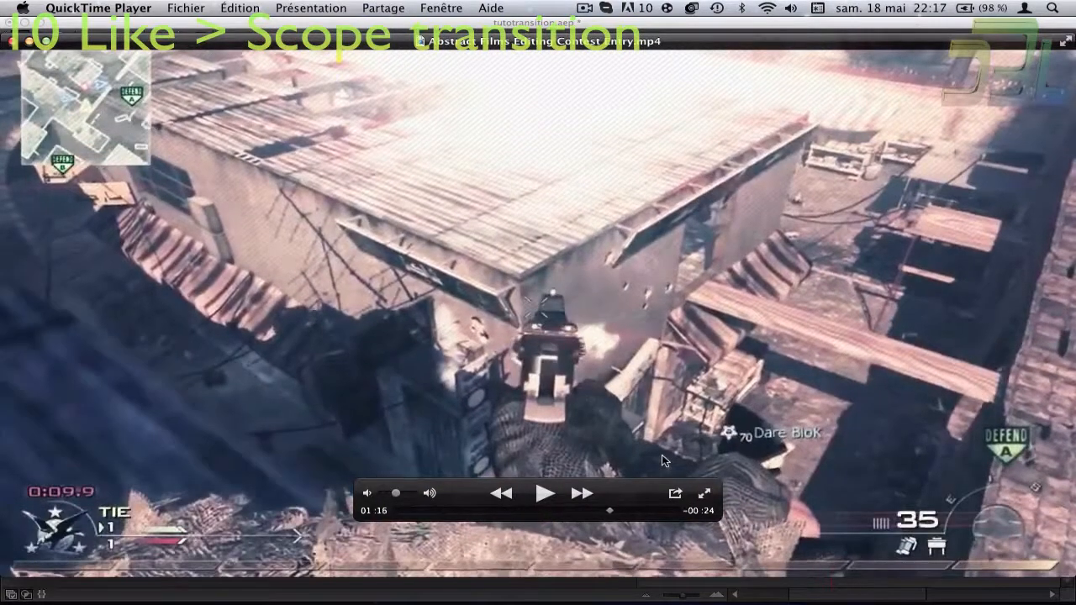
scroll(663, 459, left, 6)
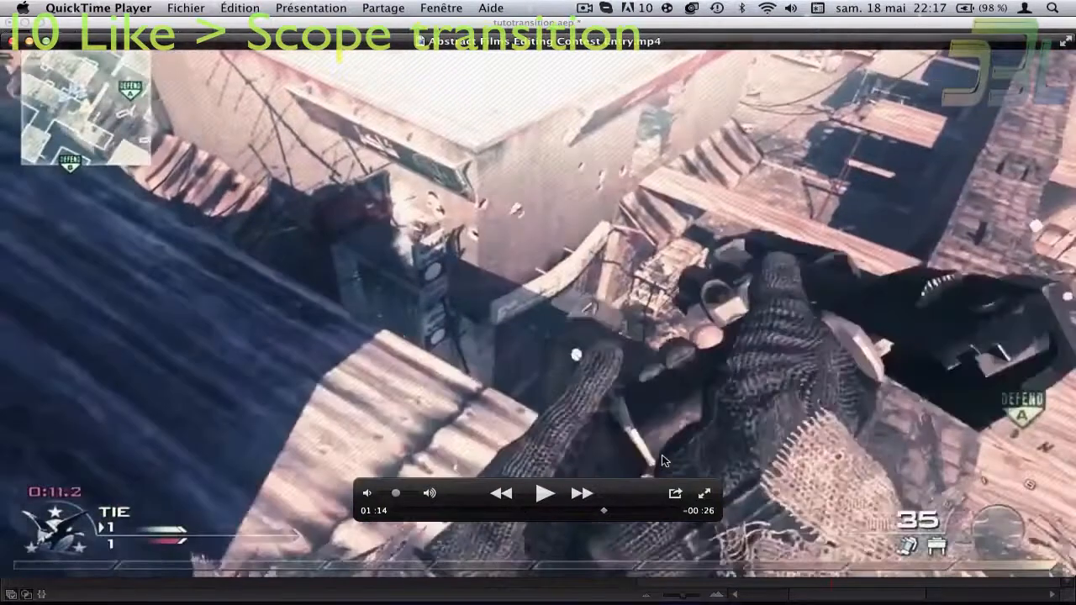
scroll(663, 460, left, 4)
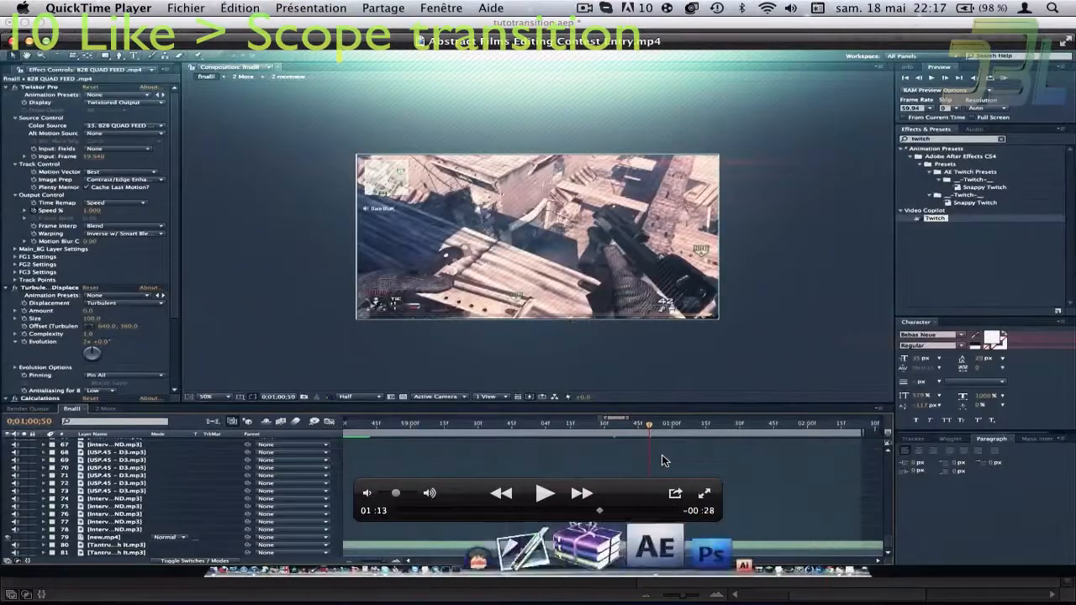
scroll(658, 460, left, 1)
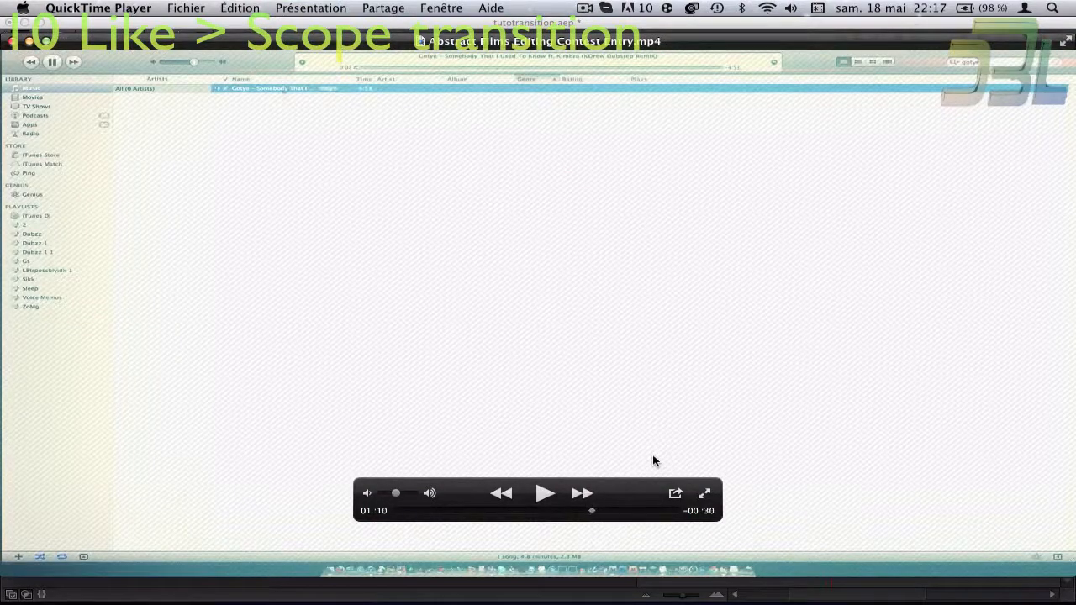
scroll(656, 460, left, 6)
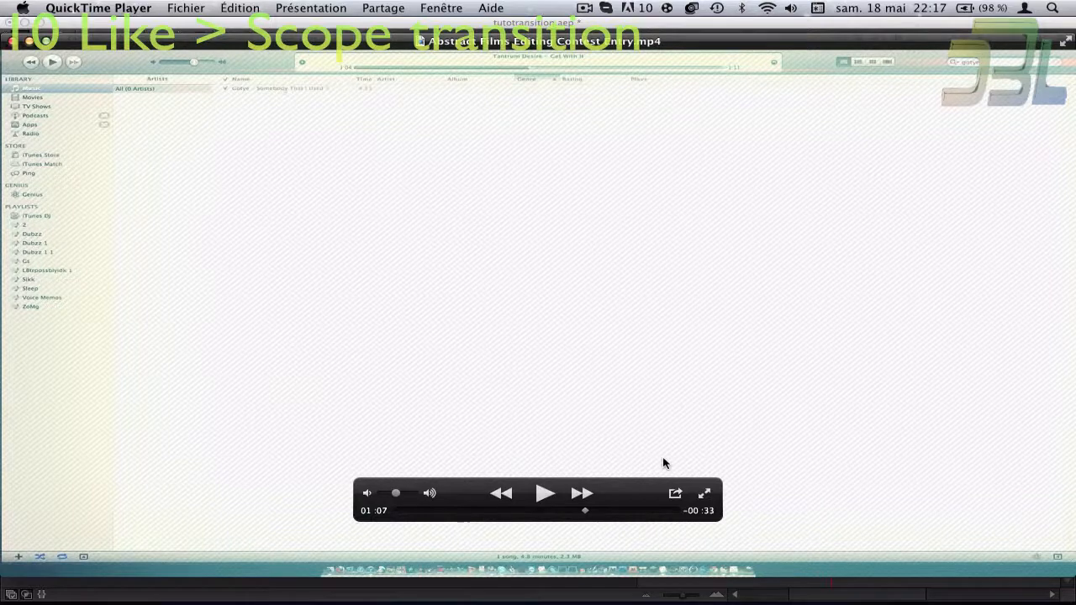
scroll(662, 463, left, 1)
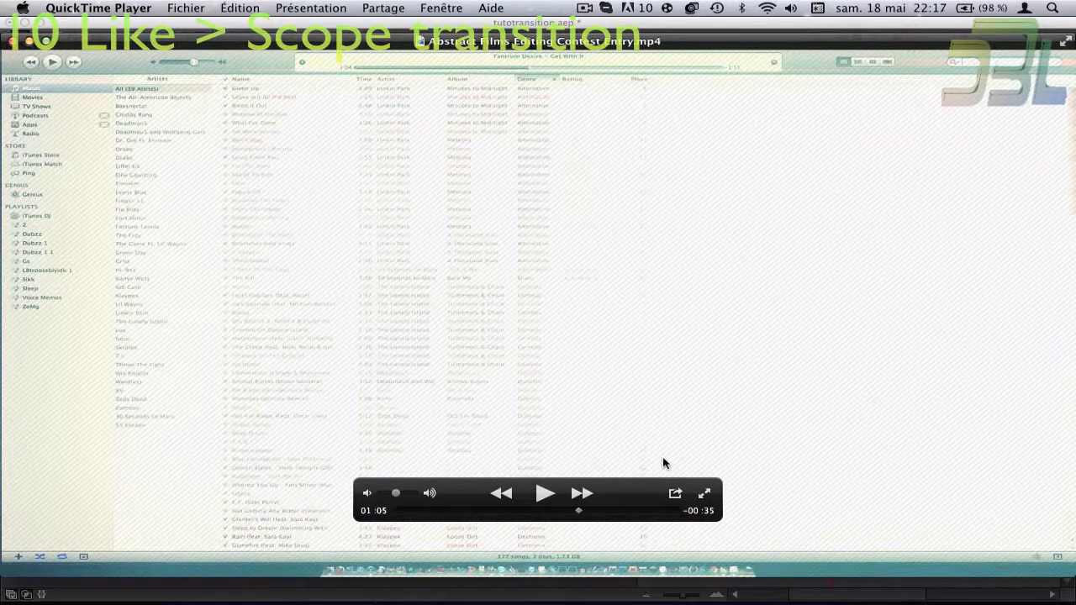
scroll(663, 463, left, 1)
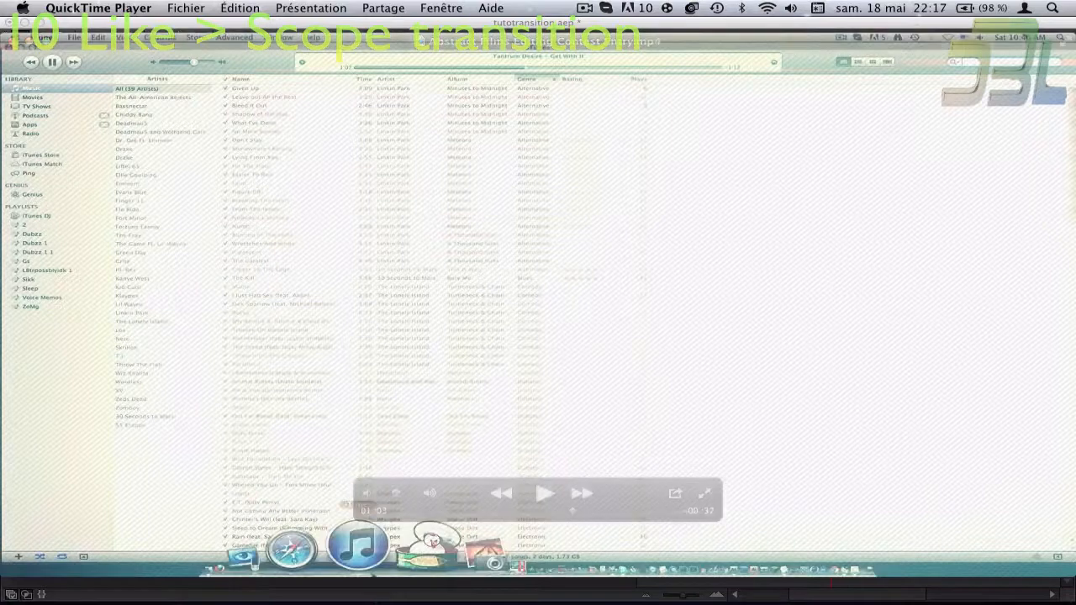
mouse_move(632, 227)
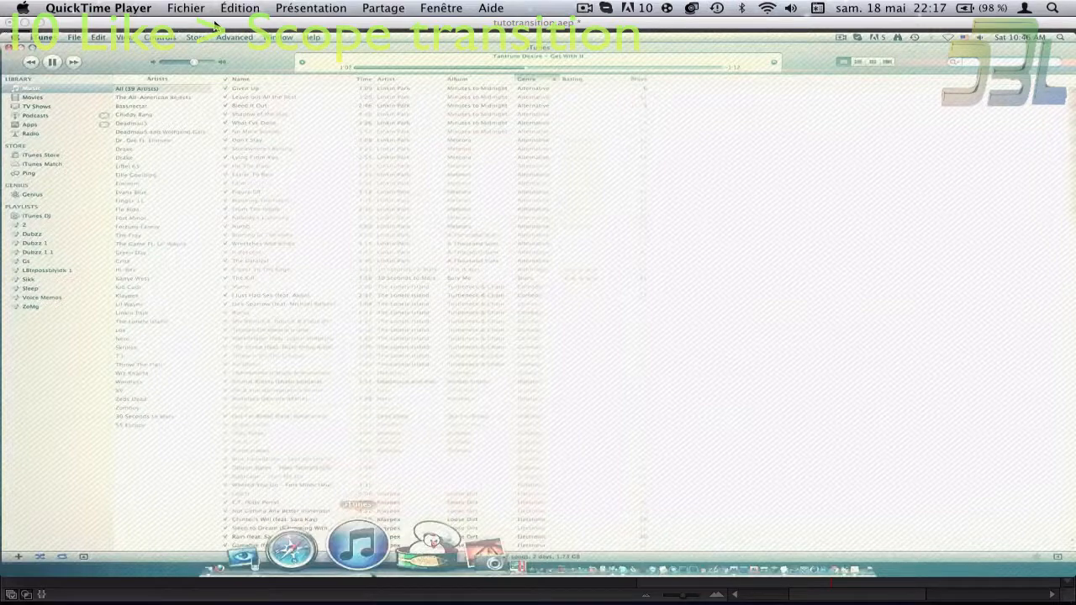
Return to After Effects and create a new 1280 x 720 composition at 59.94 fps
click(214, 25)
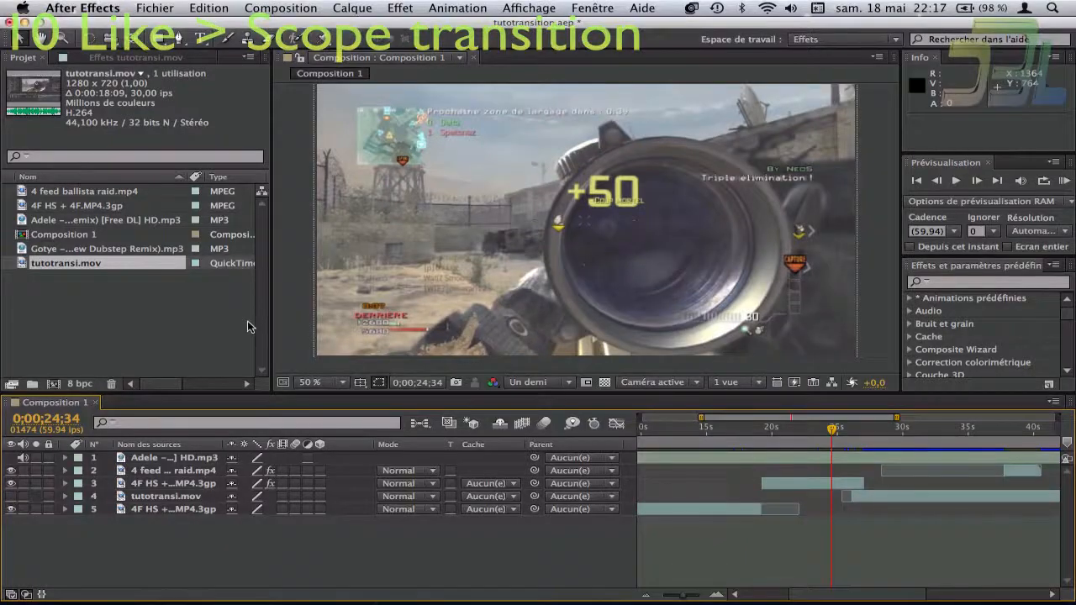
click(209, 8)
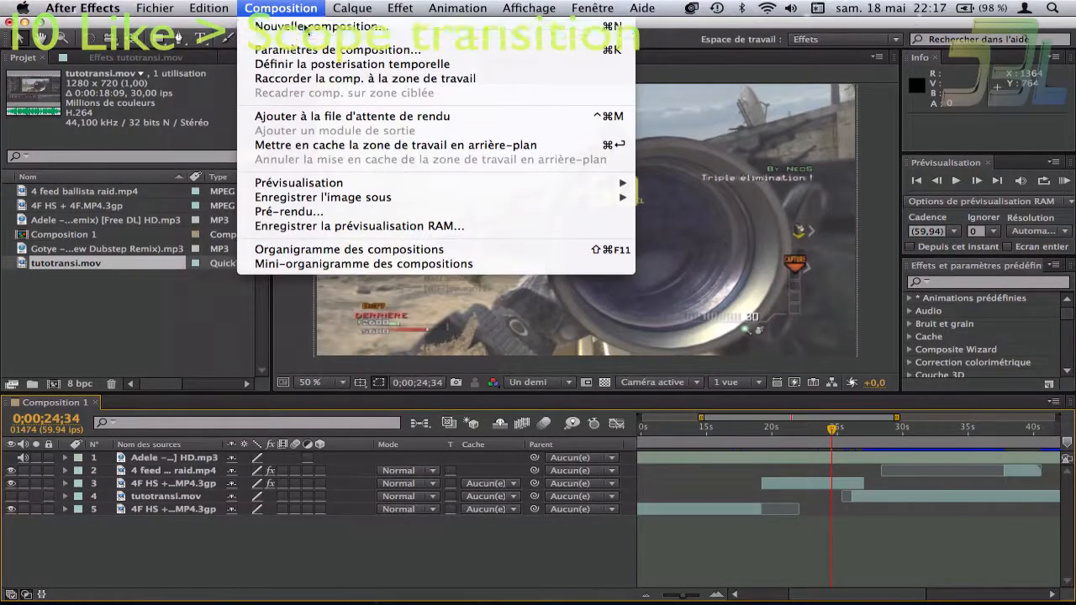
click(313, 26)
click(600, 387)
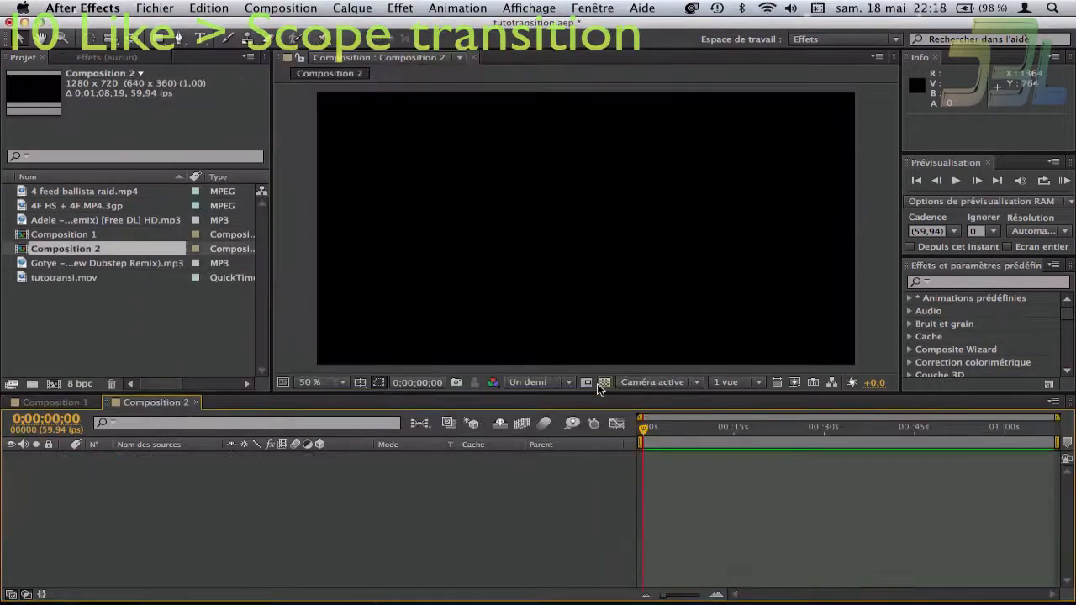
Add the Gotye dubstep remix MP3 to the new composition and slide it earlier in the timeline
click(95, 264)
drag(143, 267, 160, 464)
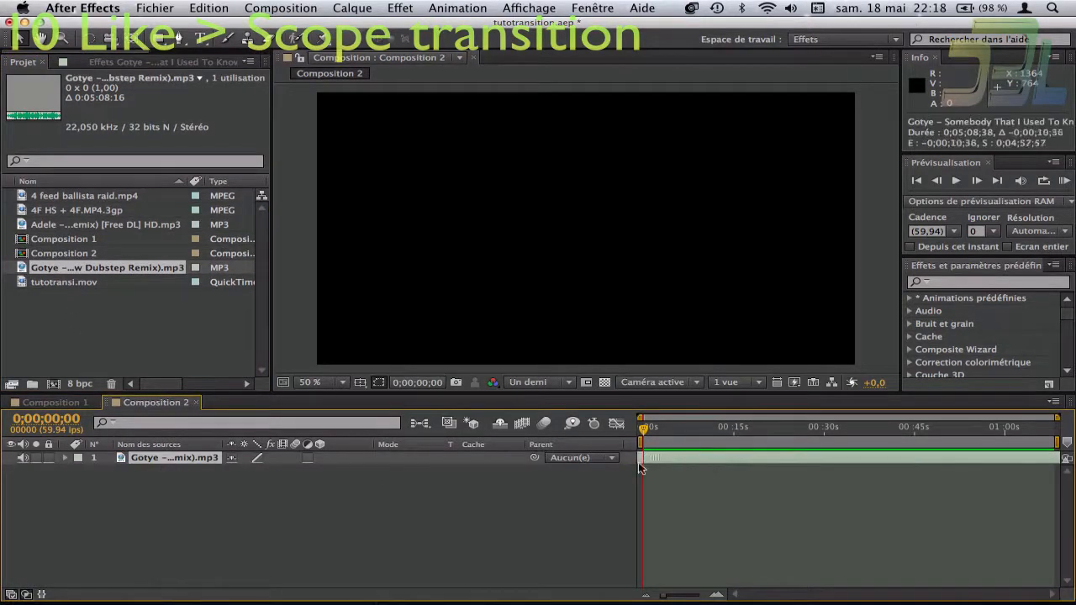
click(685, 441)
drag(685, 441, 518, 442)
Add the 4F HS + 4F.MP4.3gp clip beneath the music and slide it earlier until it ends at 0;00;02;45
drag(123, 212, 653, 472)
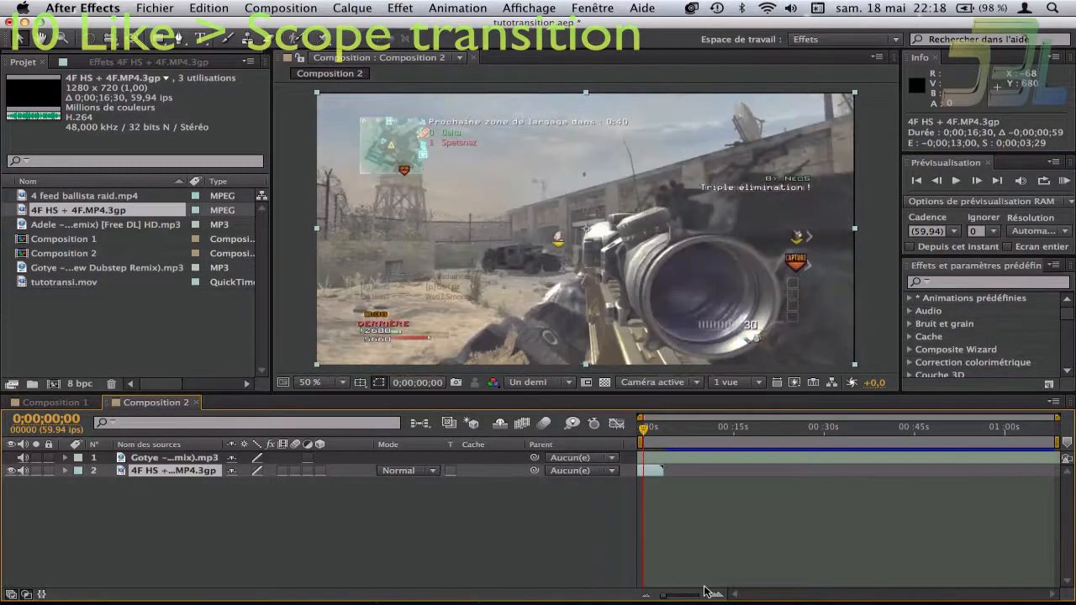
click(717, 594)
click(717, 594)
click(716, 595)
click(716, 594)
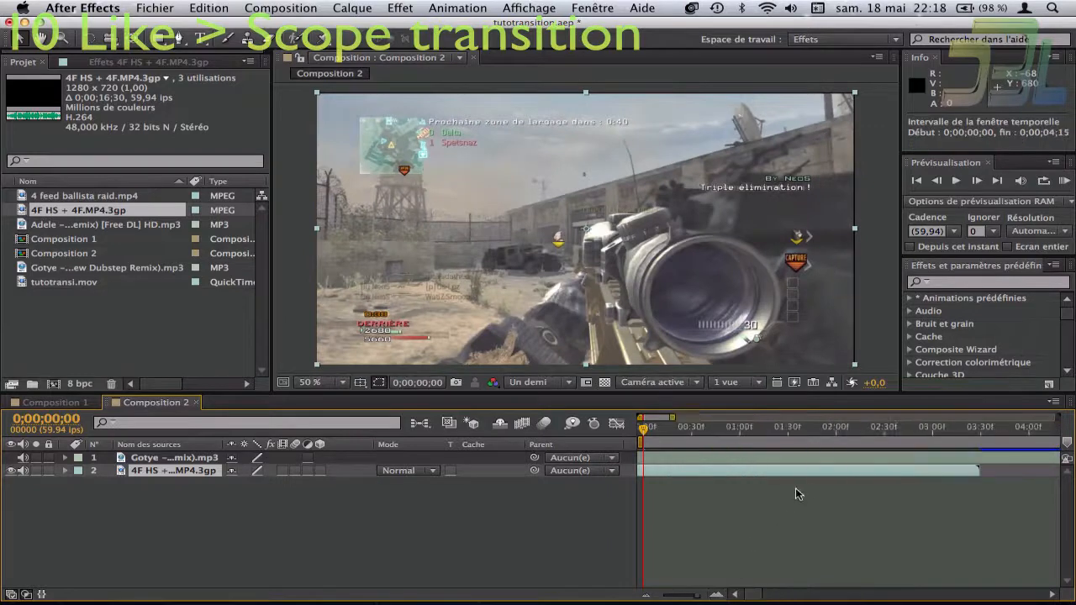
drag(785, 476, 755, 472)
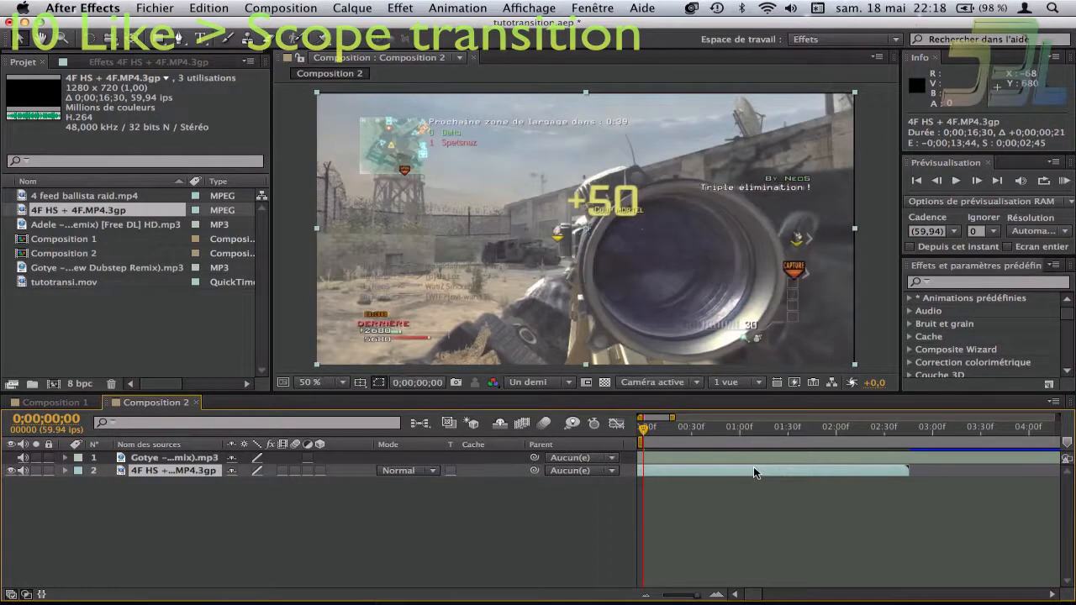
Duplicate the 4F HS + 4F gameplay layer and apply the Twixtor Pro effect to the upper copy
key(super+d)
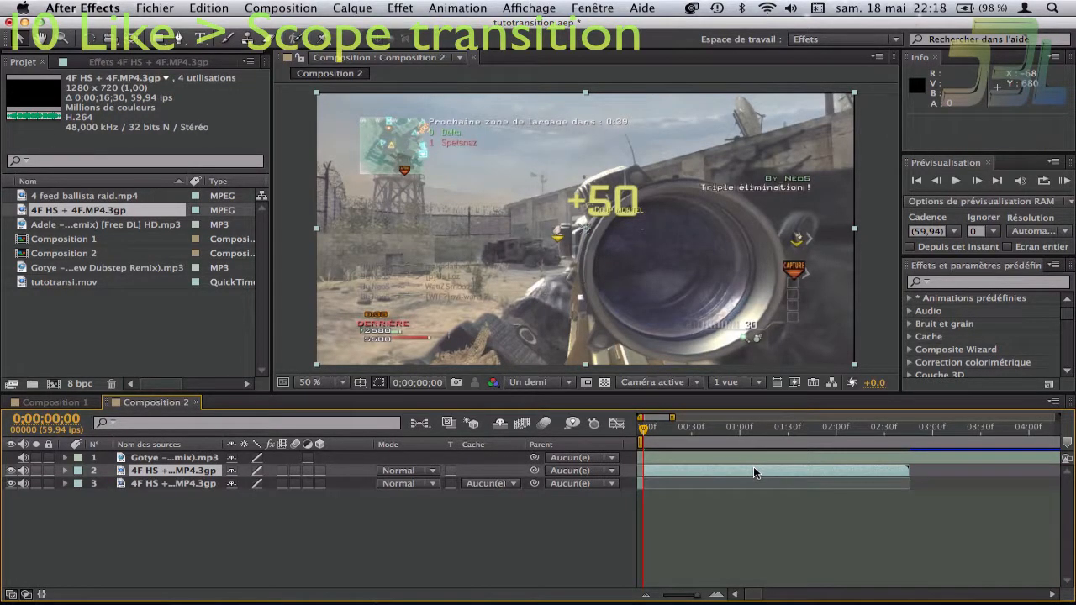
click(353, 7)
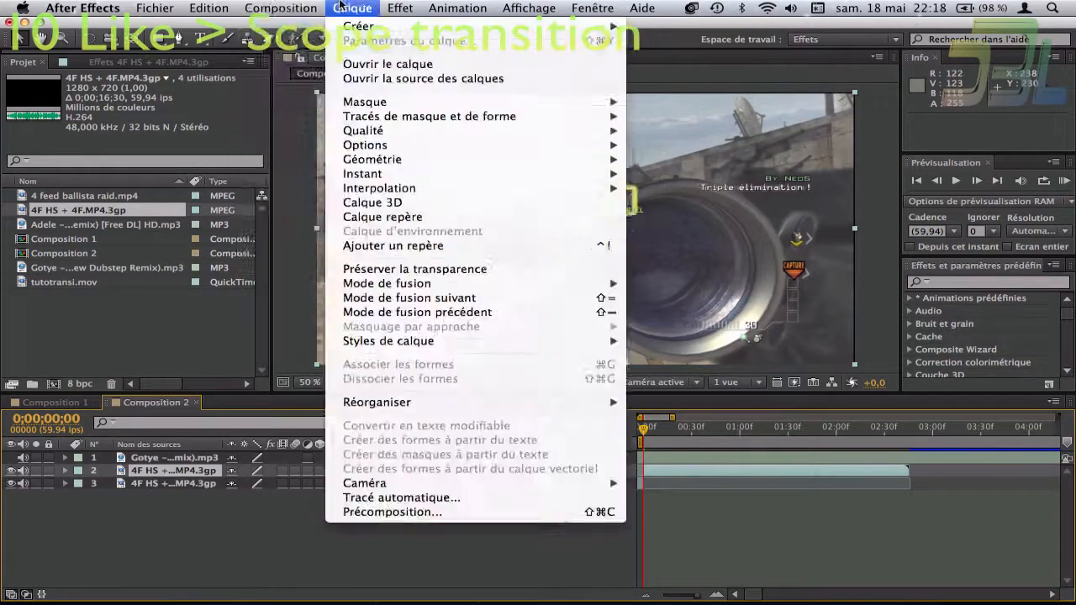
mouse_move(312, 6)
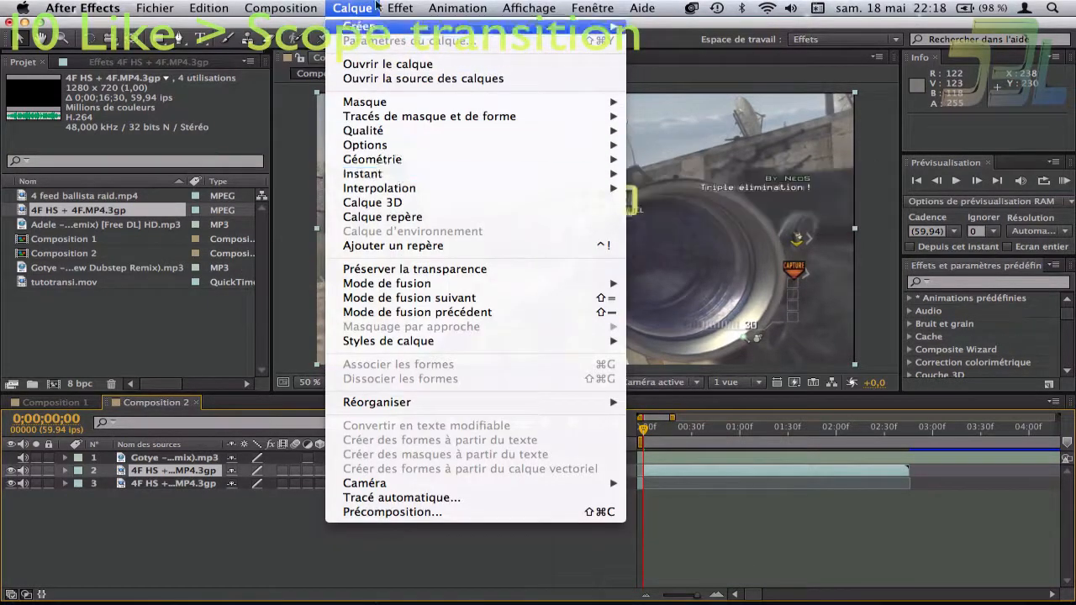
mouse_move(400, 14)
click(430, 40)
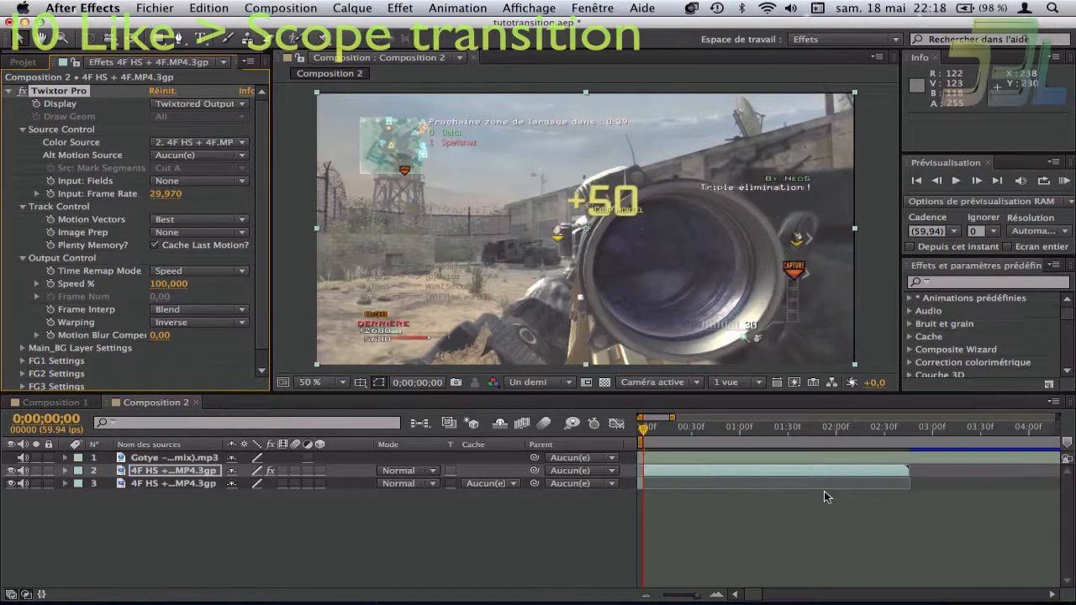
Set Twixtor Pro's input frame rate to 59.94
click(172, 193)
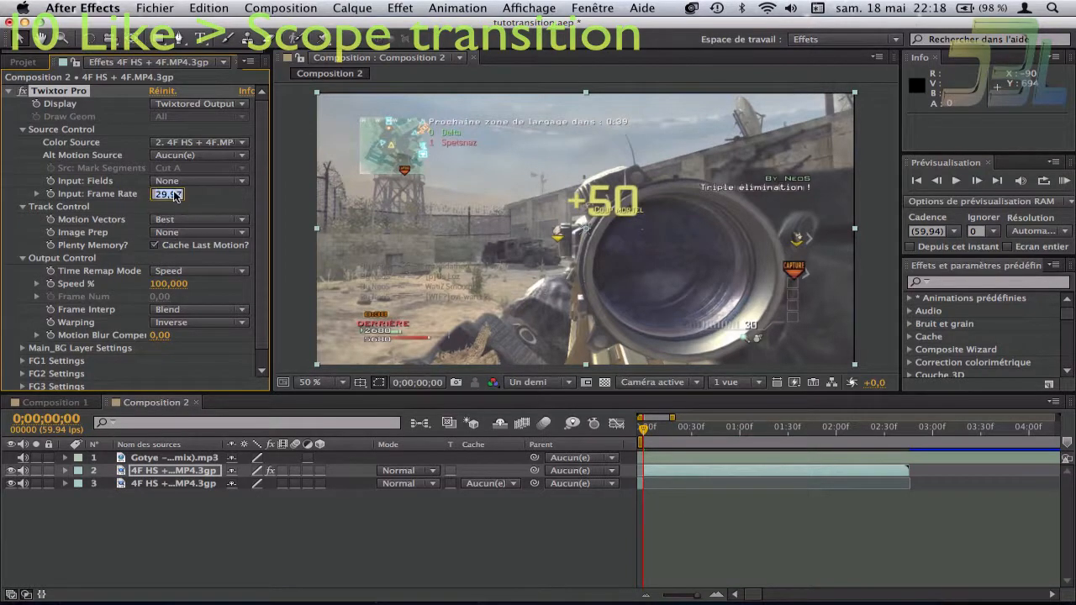
text(59,94)
key(Return)
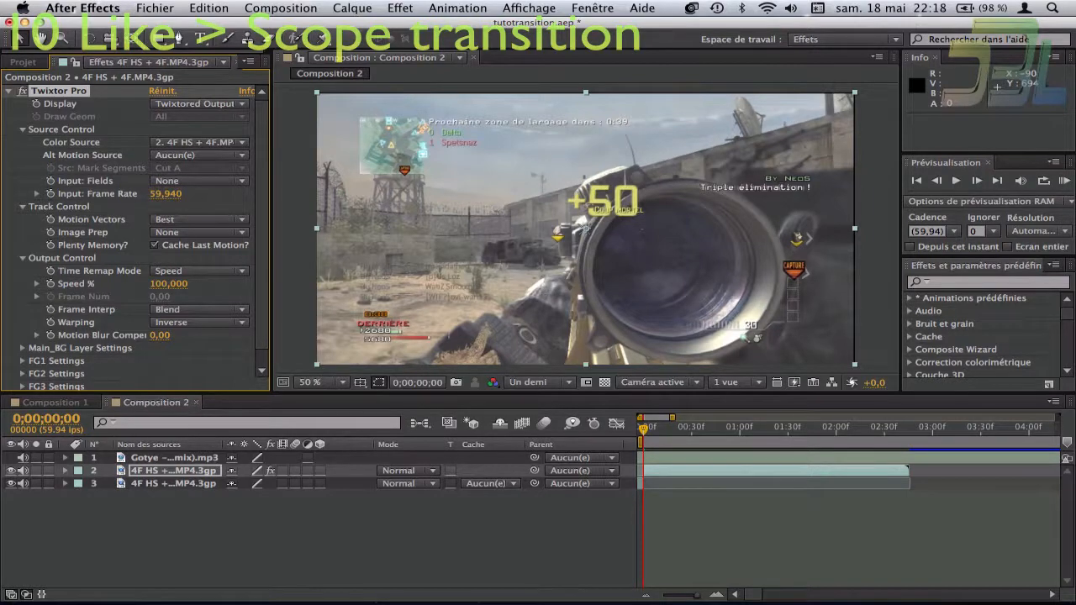
Enable keyframing for Twixtor Pro's Speed % and set the speed to 2 at frame 0;00;00;01
click(50, 290)
key(Page_Down)
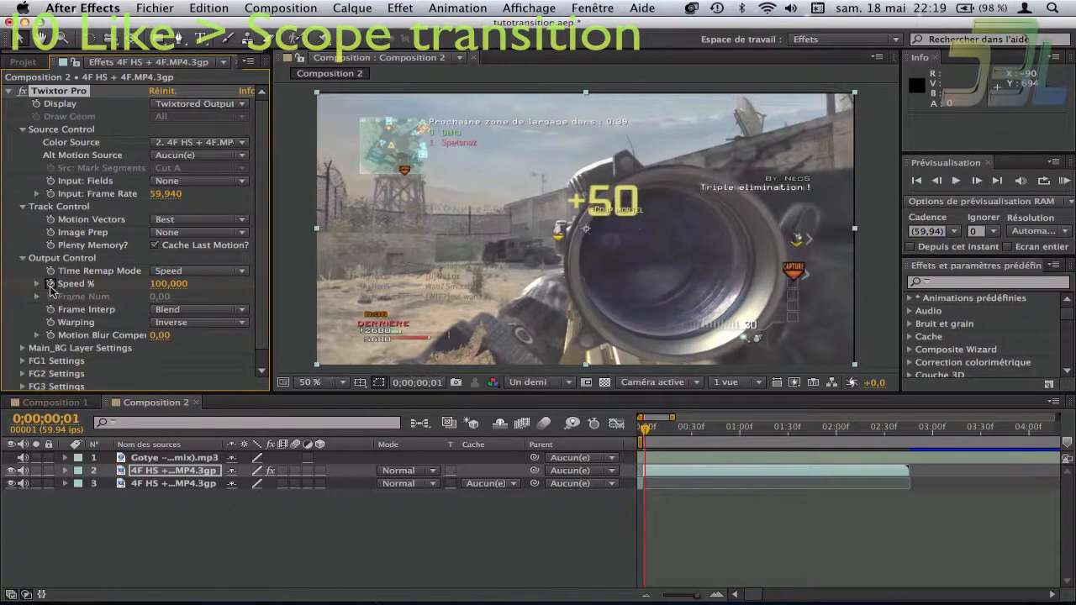
click(166, 286)
text(2)
key(Return)
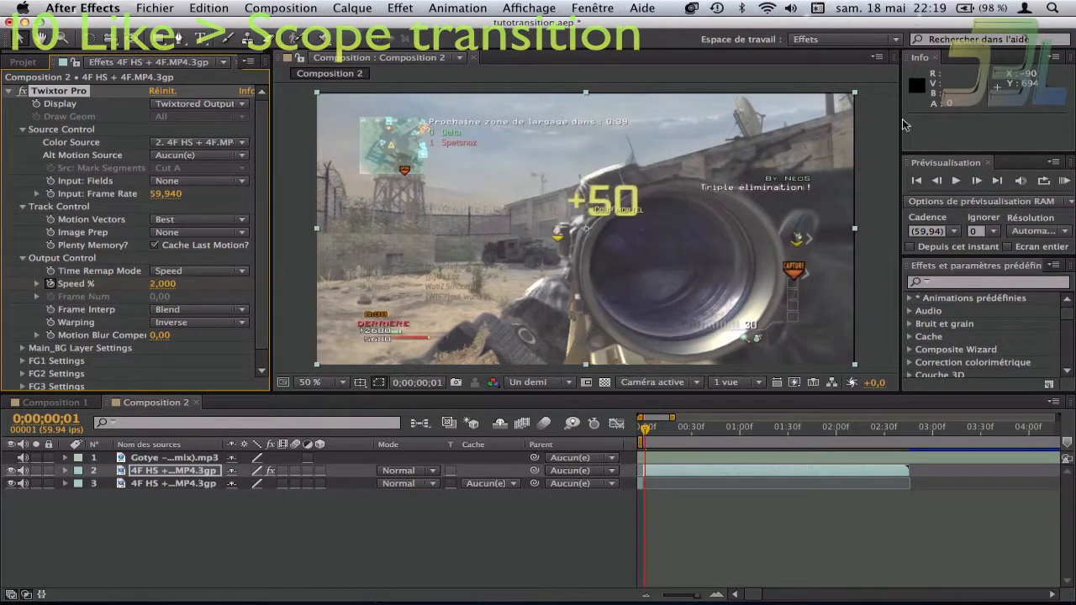
Mute the audio of both gameplay layers and set the upper layer's scale to 101%
drag(23, 471, 23, 483)
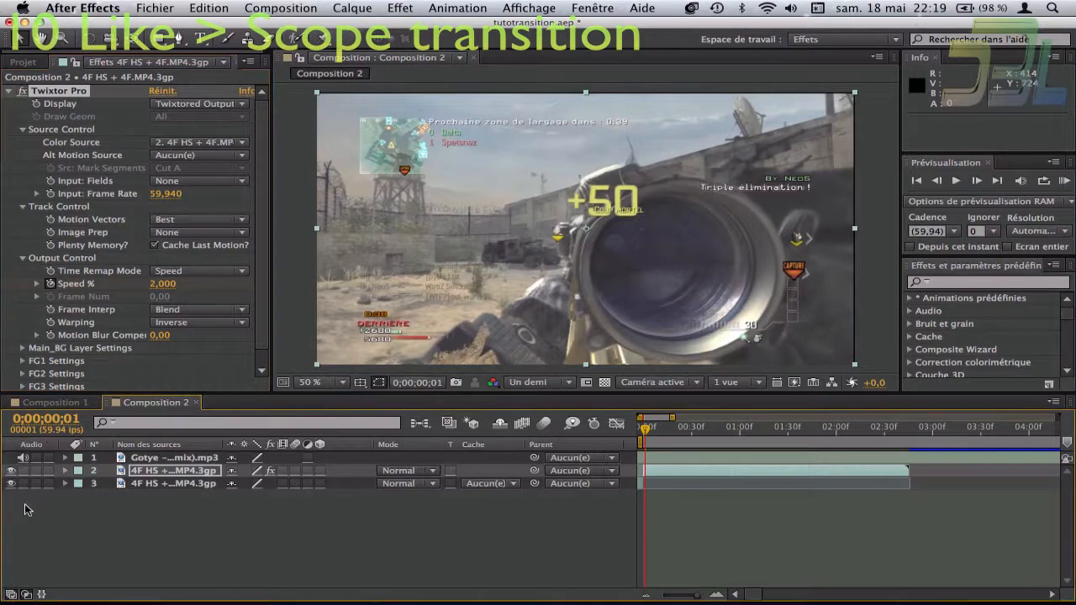
click(664, 472)
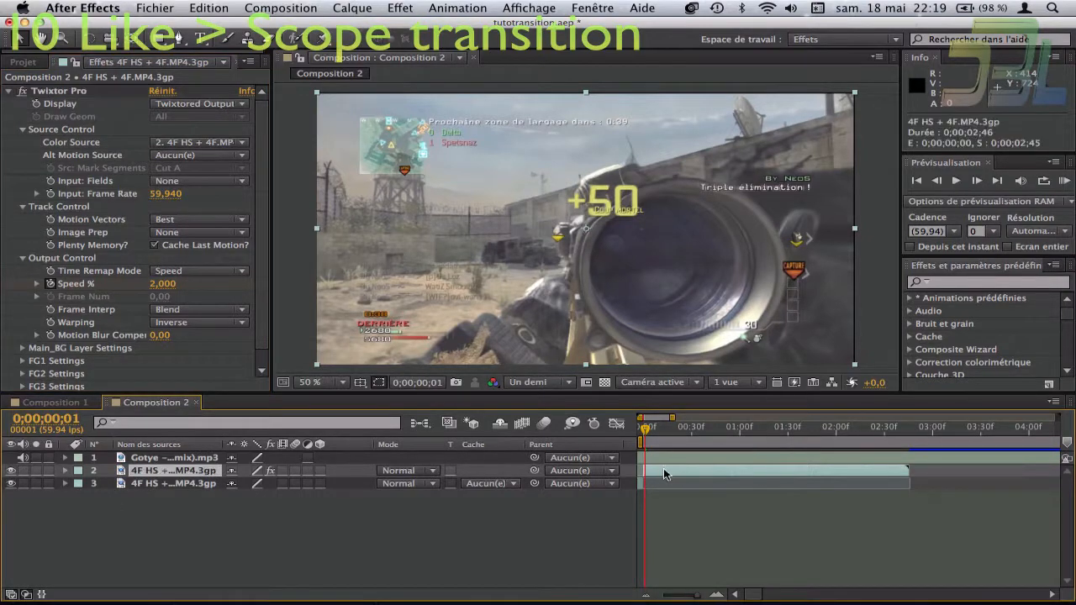
key(s)
click(255, 483)
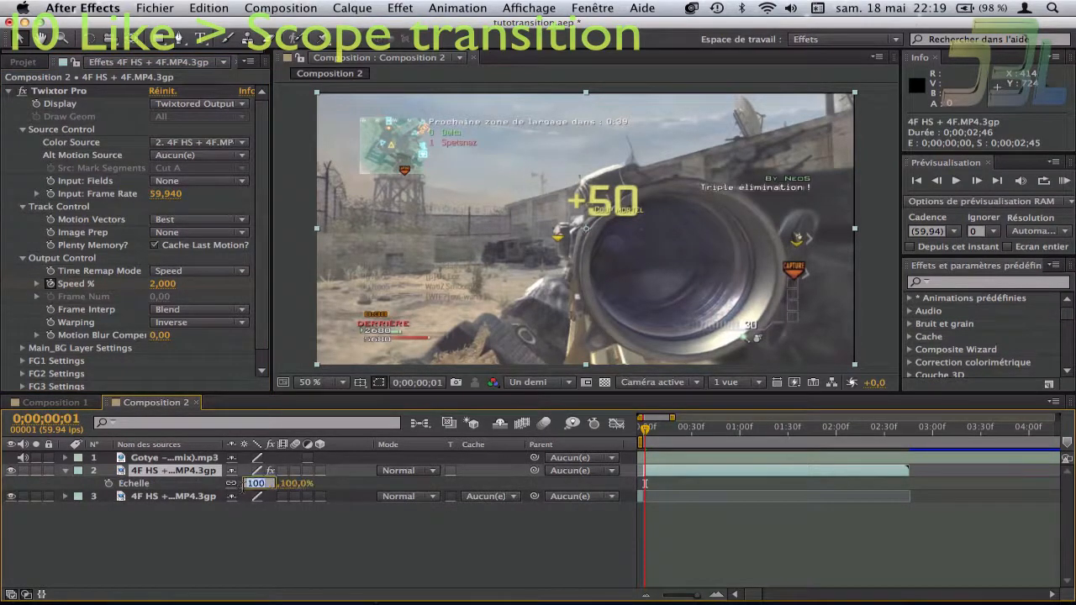
text(101)
key(Return)
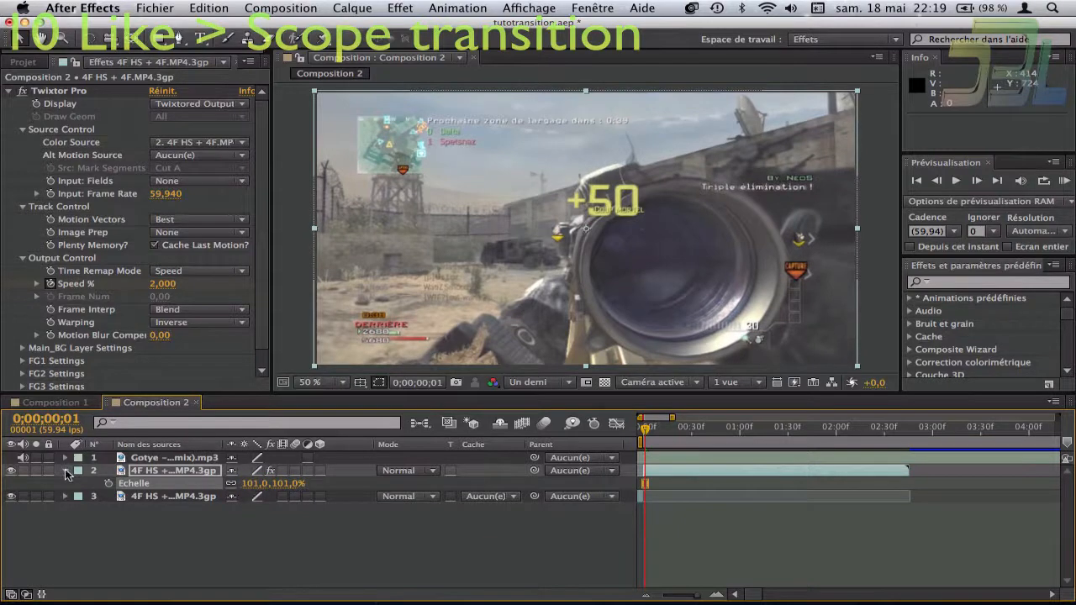
click(64, 471)
click(258, 570)
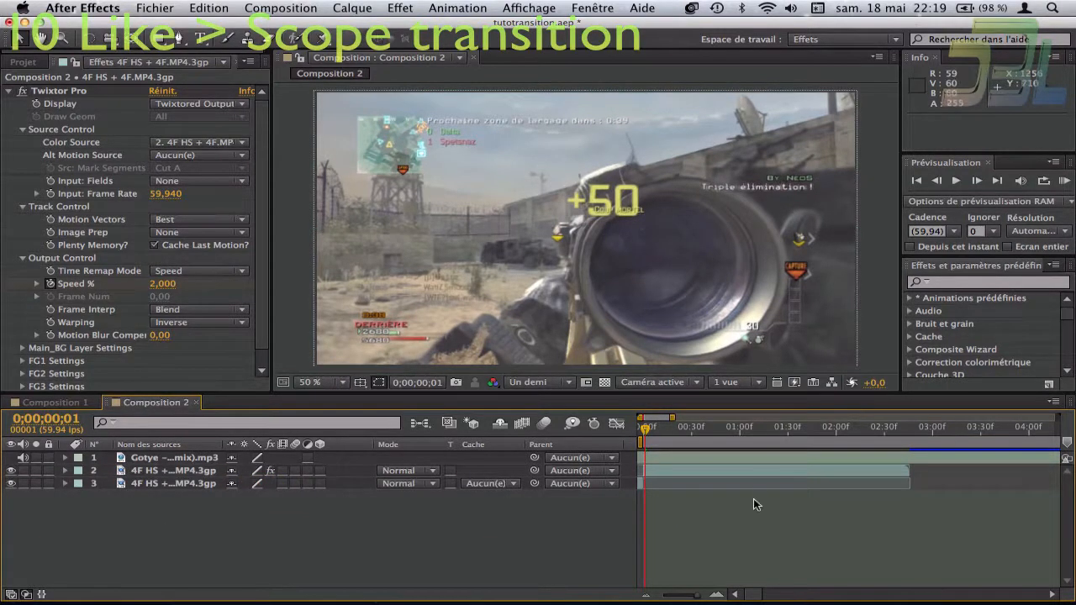
Place 4 feed ballista raid.mp4 in the Composition 2 timeline, starting at 0;00;02;46 where the gameplay layers end
drag(671, 418, 728, 431)
click(731, 431)
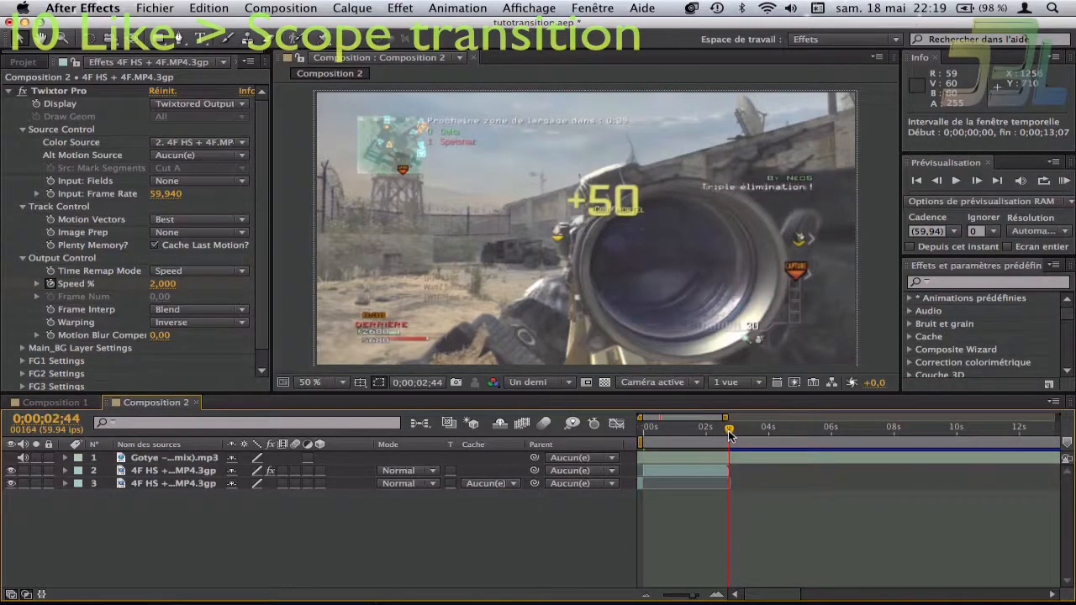
click(719, 595)
click(719, 595)
click(718, 595)
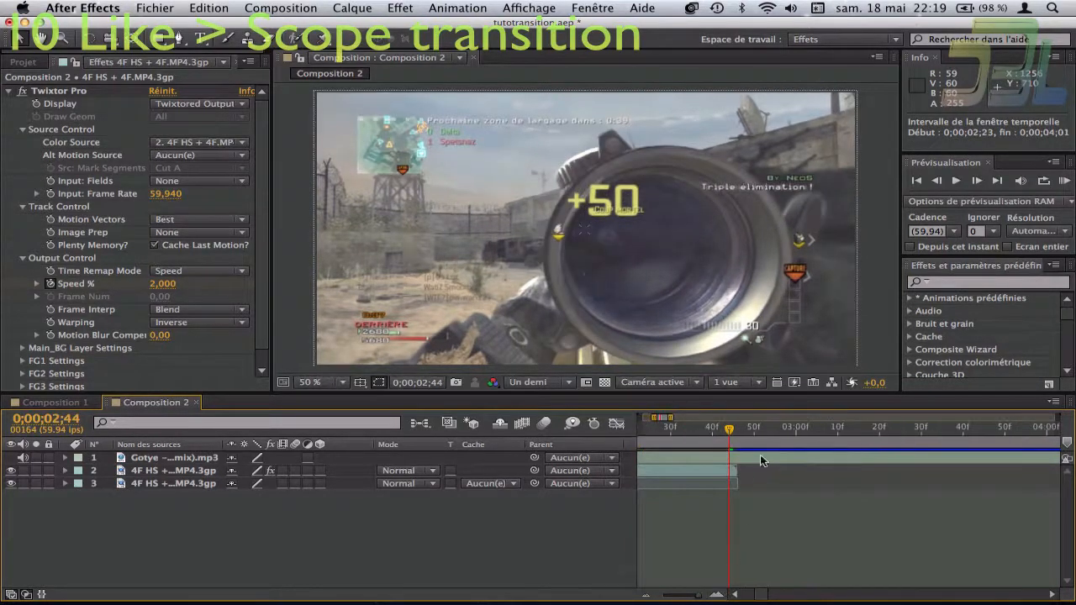
drag(739, 431, 736, 437)
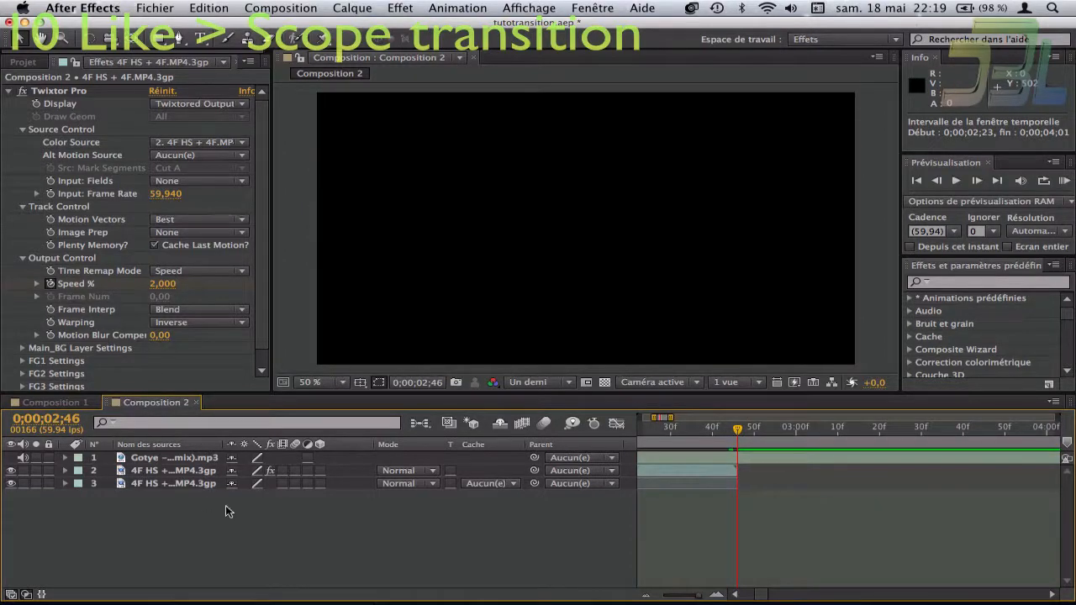
click(22, 62)
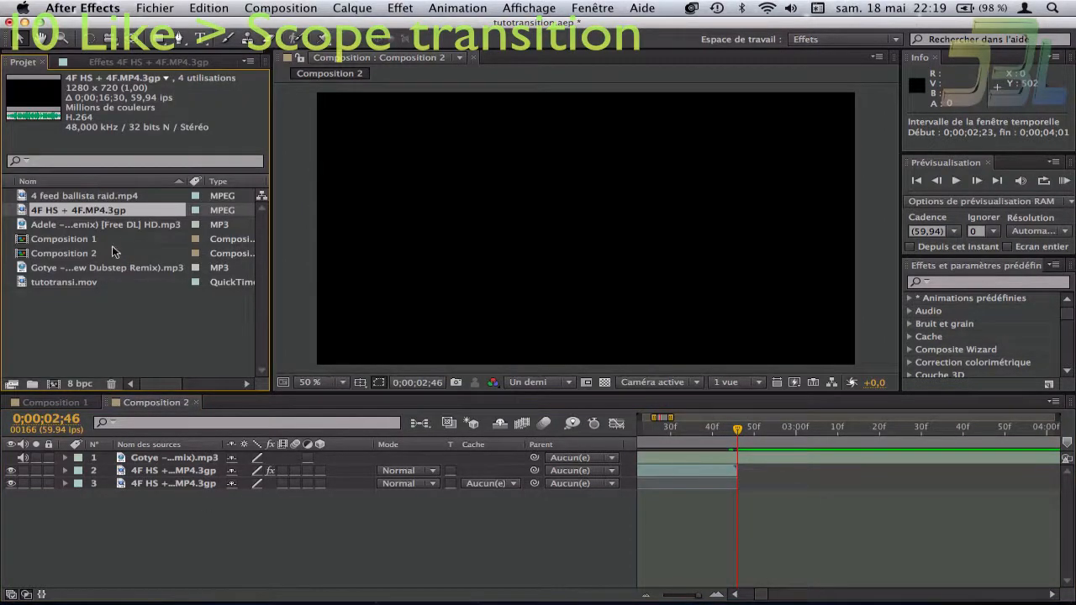
click(97, 199)
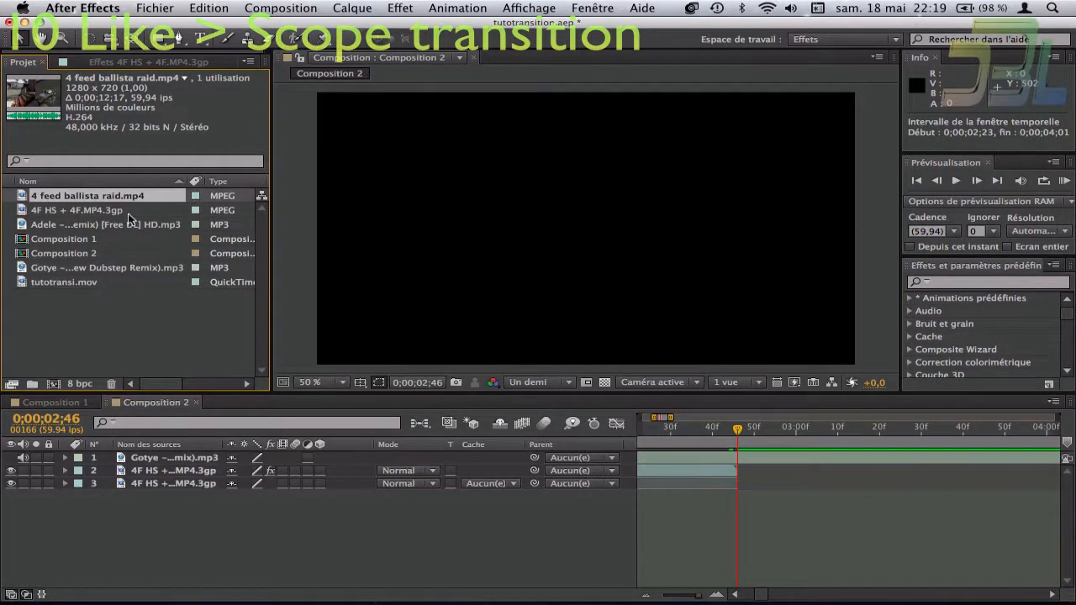
drag(131, 205, 740, 469)
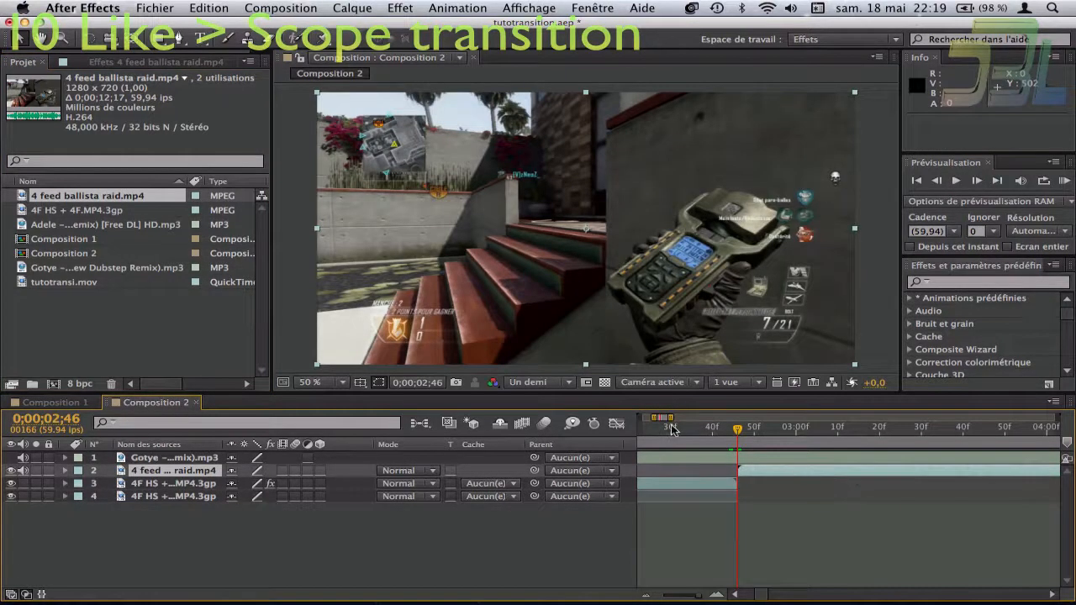
Freeze the frame of the 4 feed ballista raid layer at 0;00;02;46 and mute its audio
drag(673, 419, 681, 418)
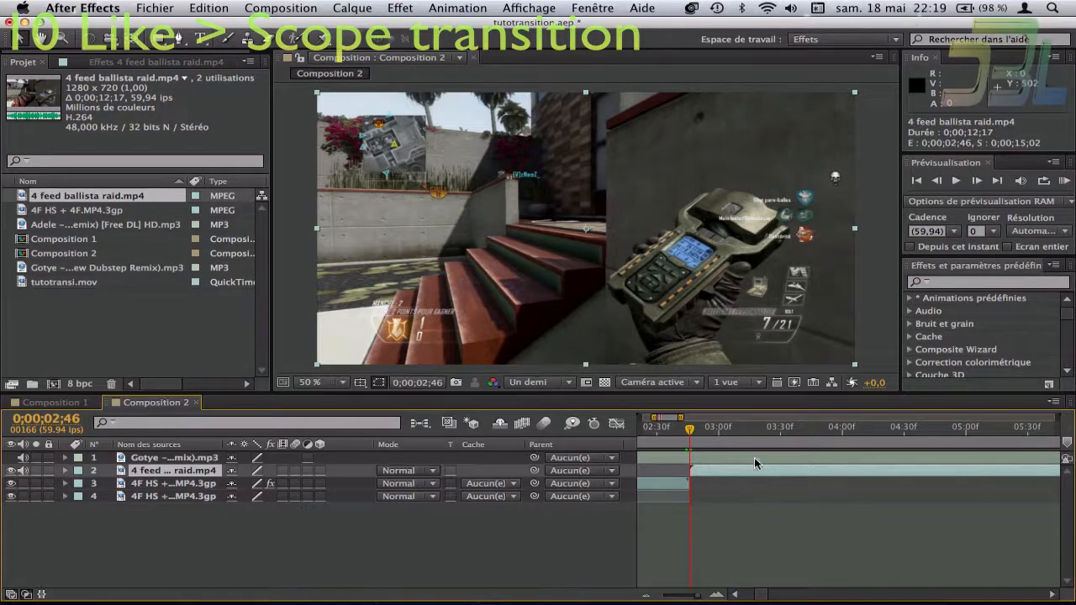
click(281, 7)
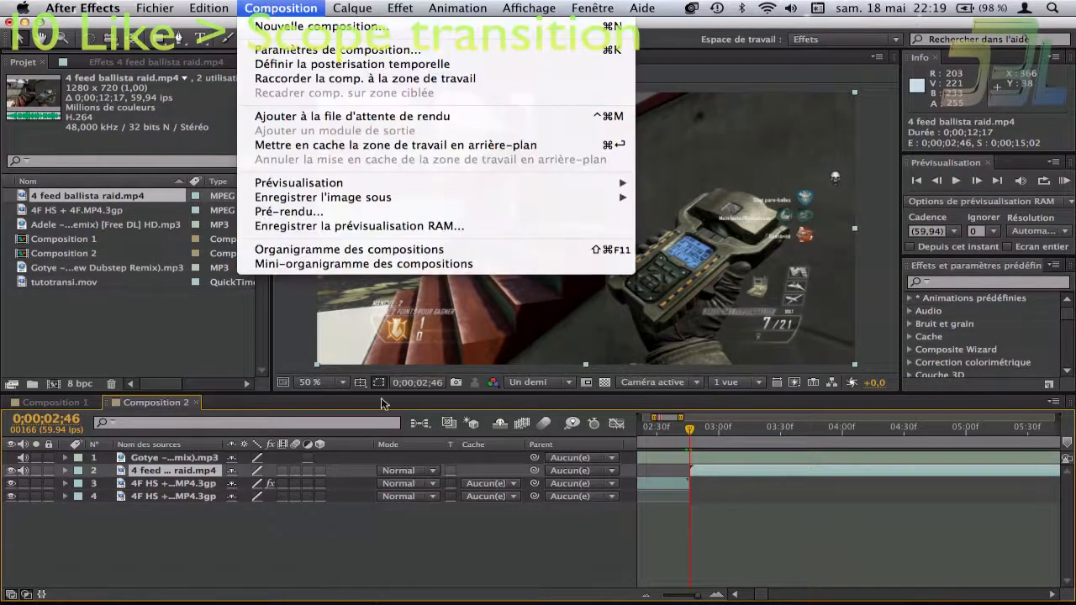
mouse_move(352, 7)
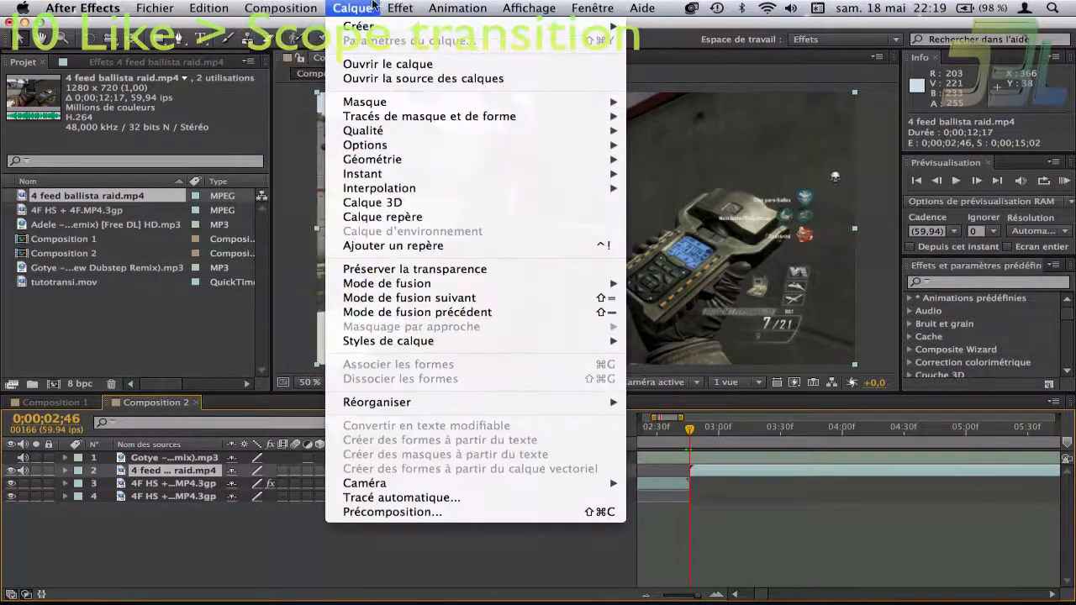
mouse_move(425, 174)
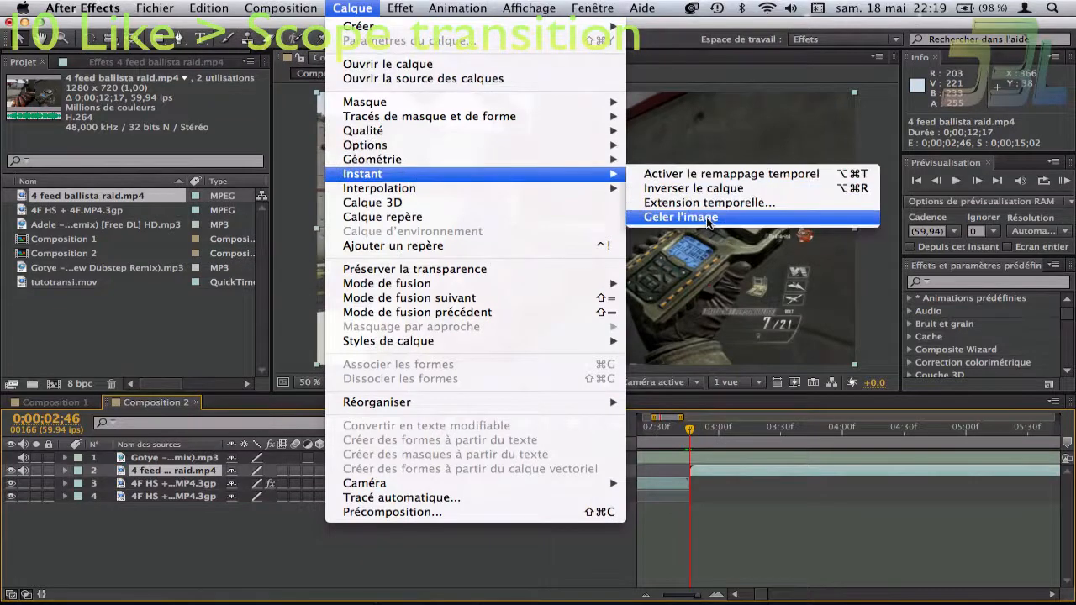
click(706, 220)
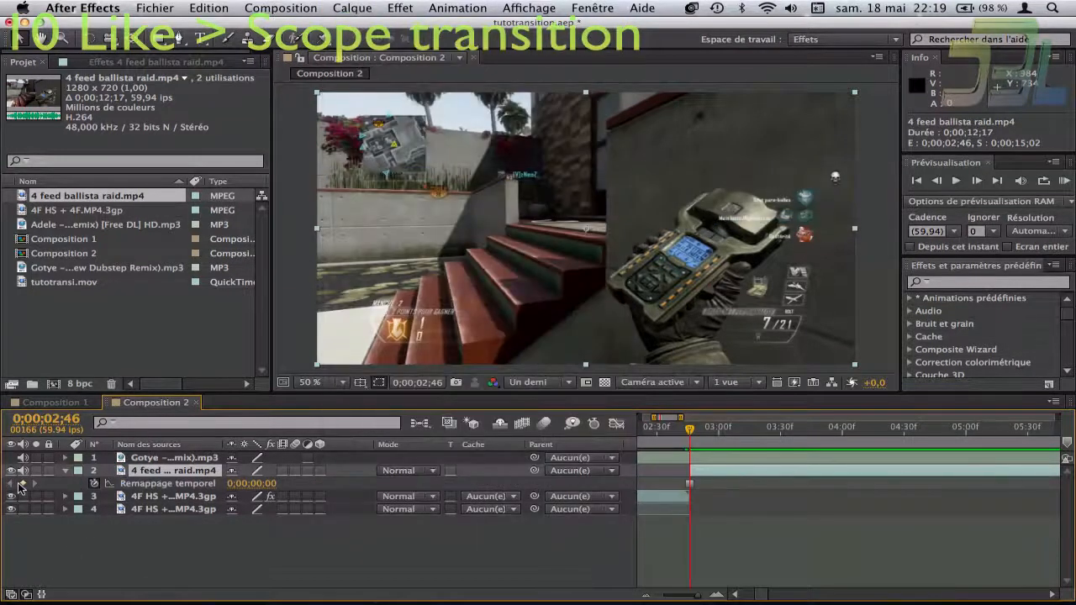
click(70, 473)
click(66, 472)
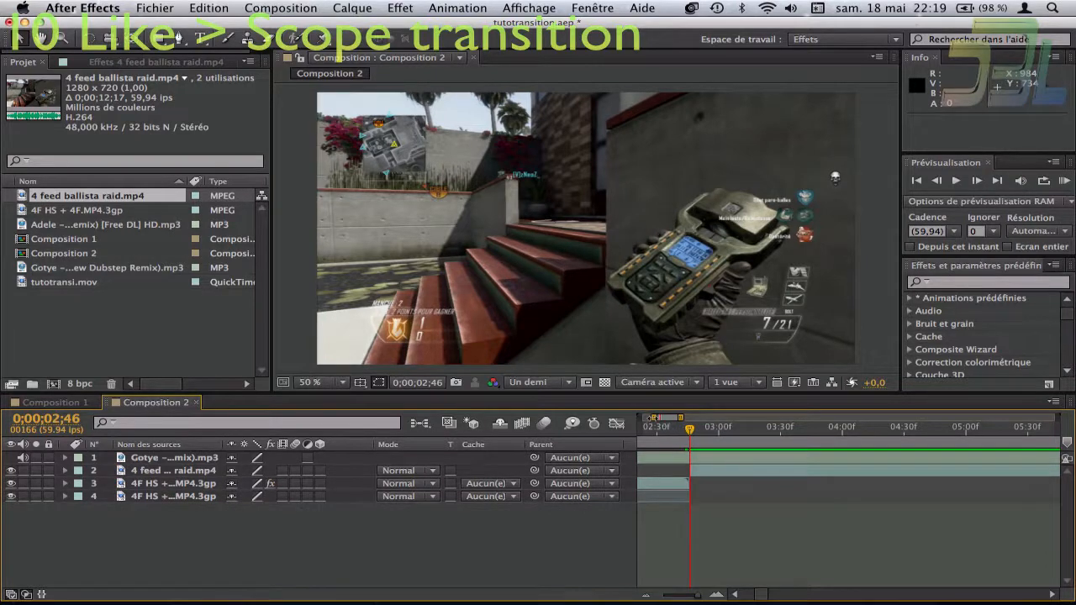
Move the current time to 0;00;02;42, just before the frozen ballista clip begins
drag(653, 417, 647, 417)
drag(718, 429, 712, 431)
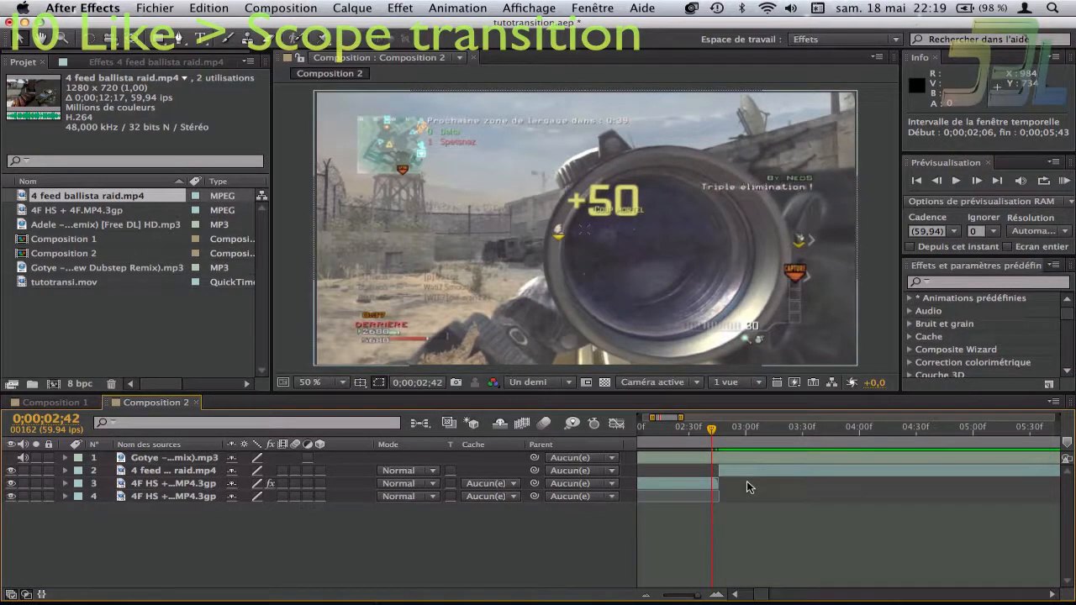
Switch to QuickTime Player and minimize the open Abstract Films Editing Contest Entry video
mouse_move(819, 559)
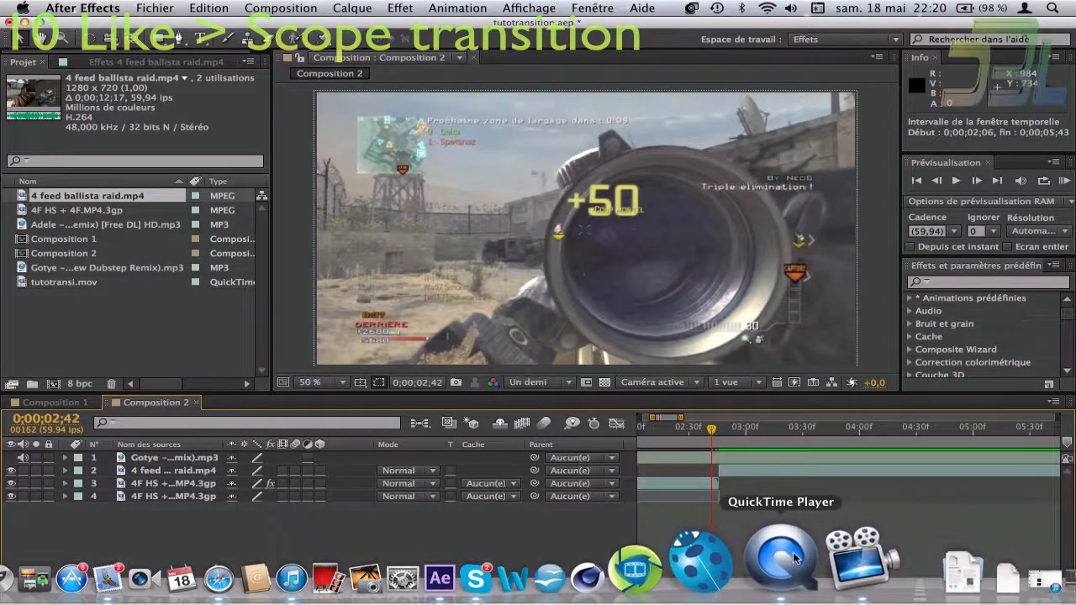
click(793, 552)
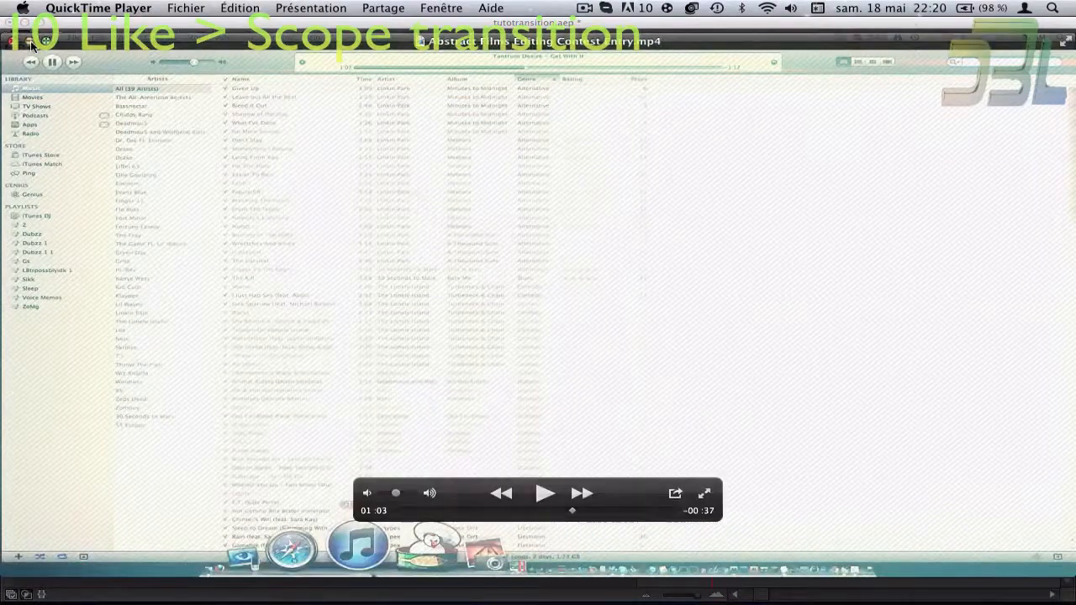
click(27, 40)
Start a new screen recording that covers the entire screen
click(184, 8)
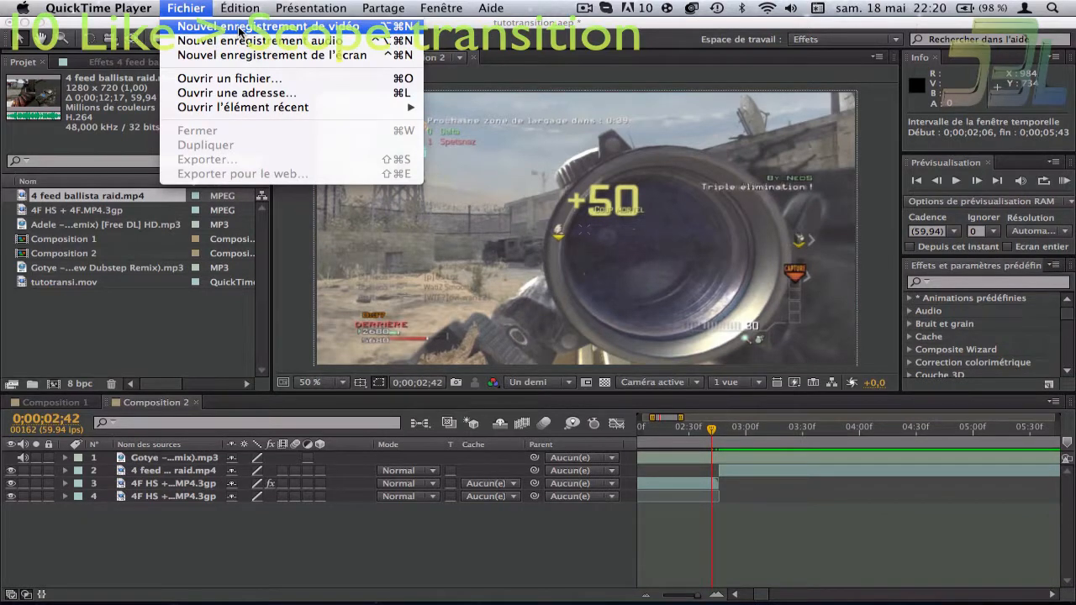
click(248, 54)
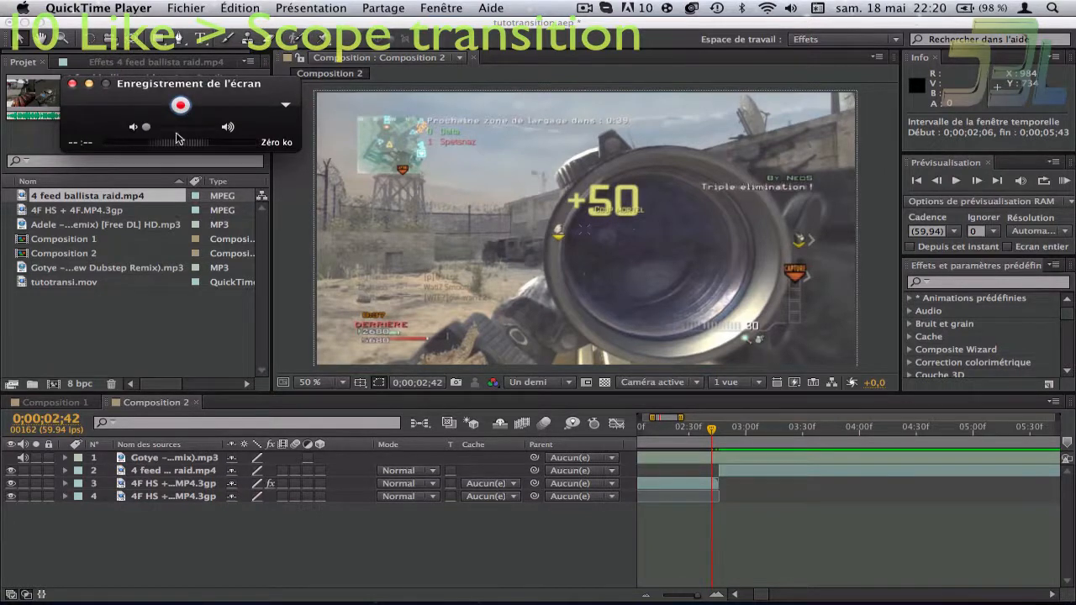
click(180, 106)
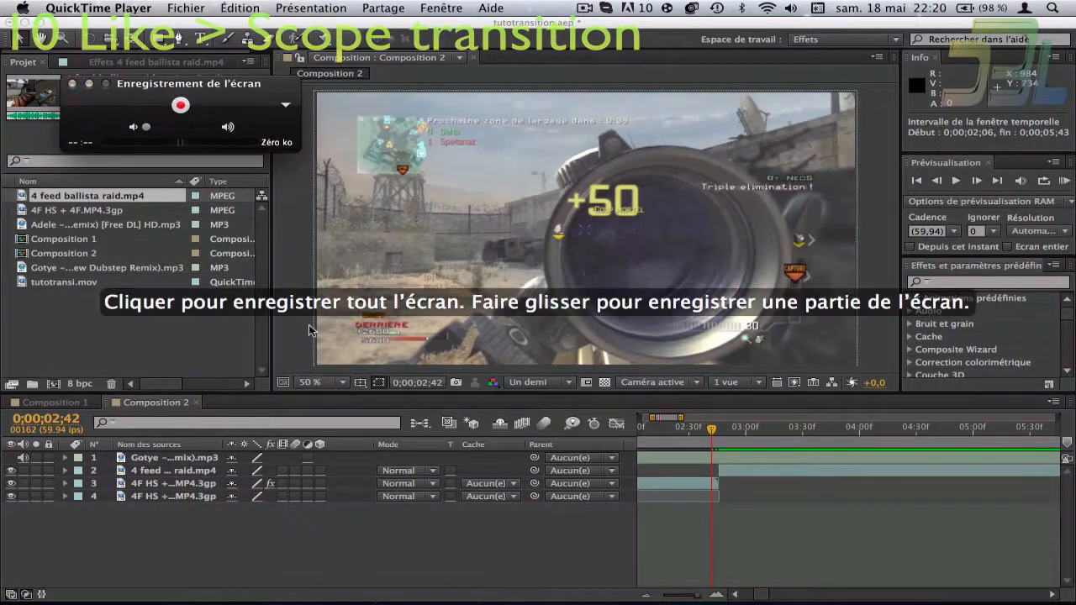
drag(1, 3, 1074, 604)
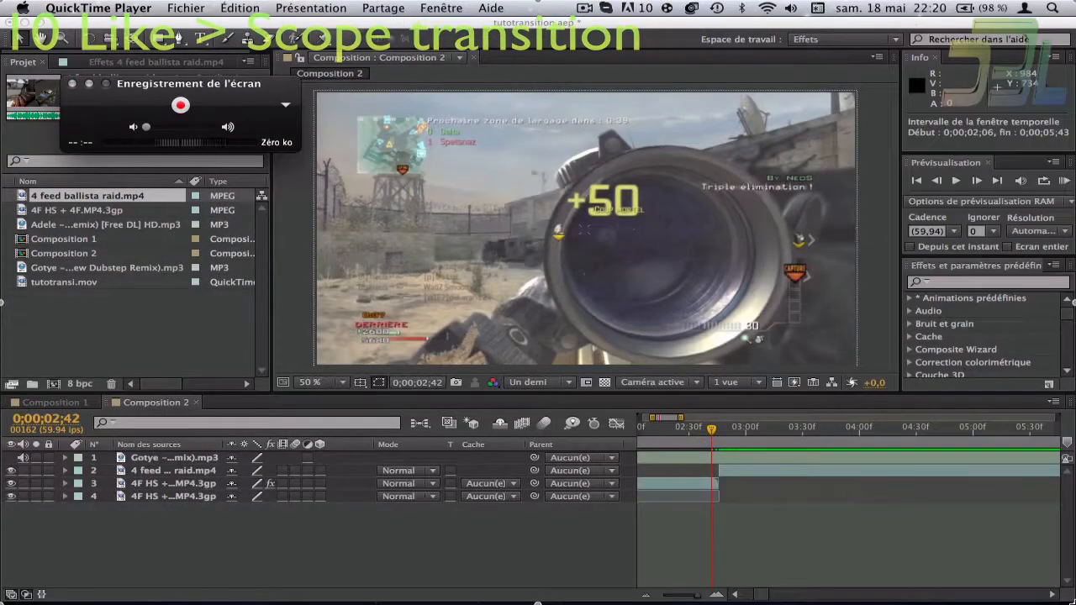
click(541, 302)
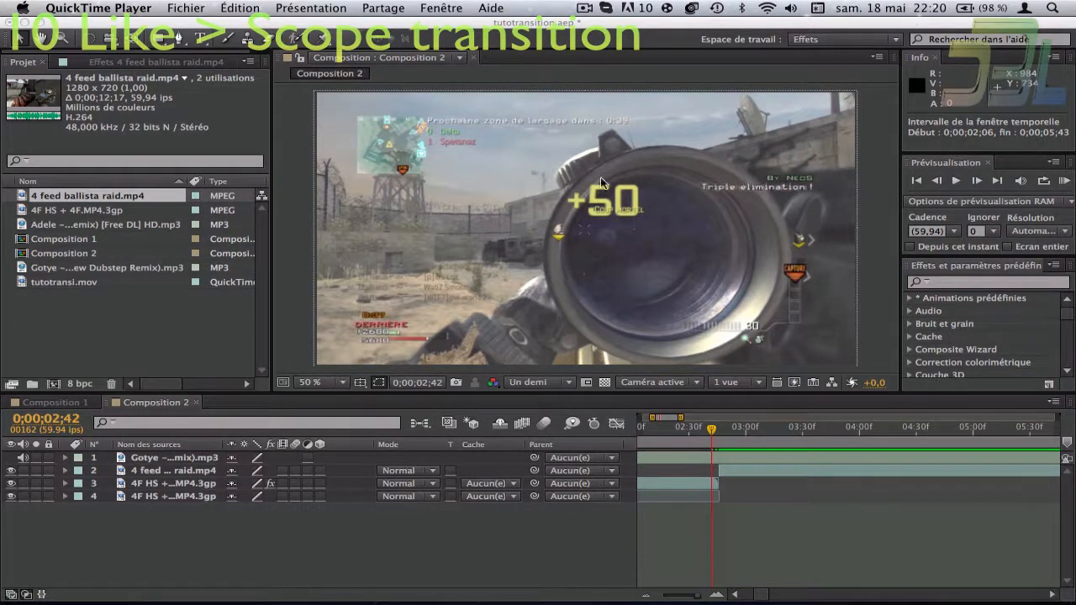
Switch to iTunes, play Somebody That I Used To Know from slightly earlier with the volume at minimum, and return to After Effects
mouse_move(571, 589)
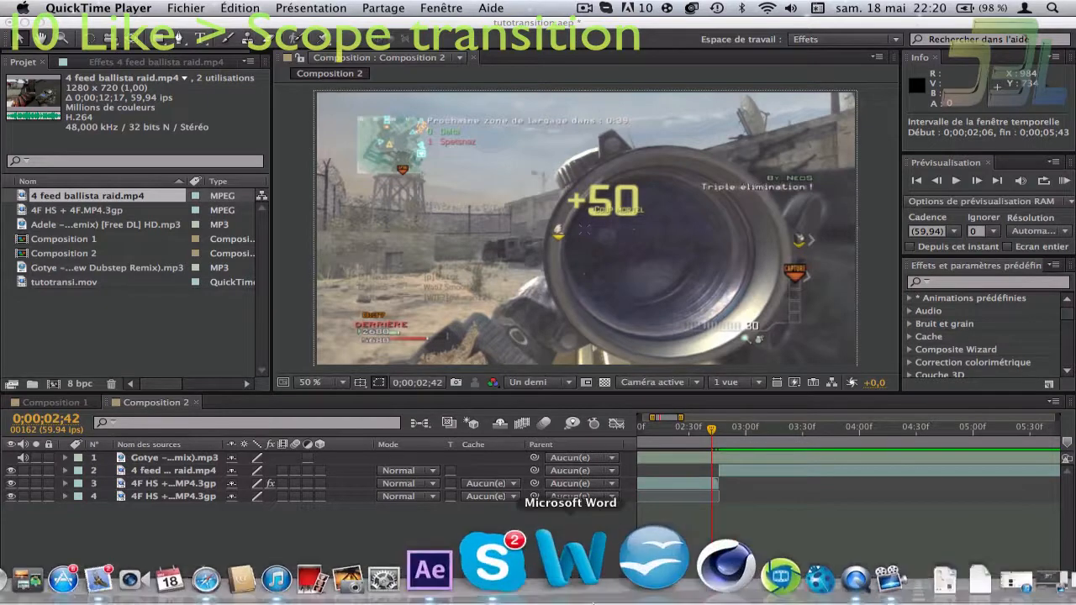
click(363, 569)
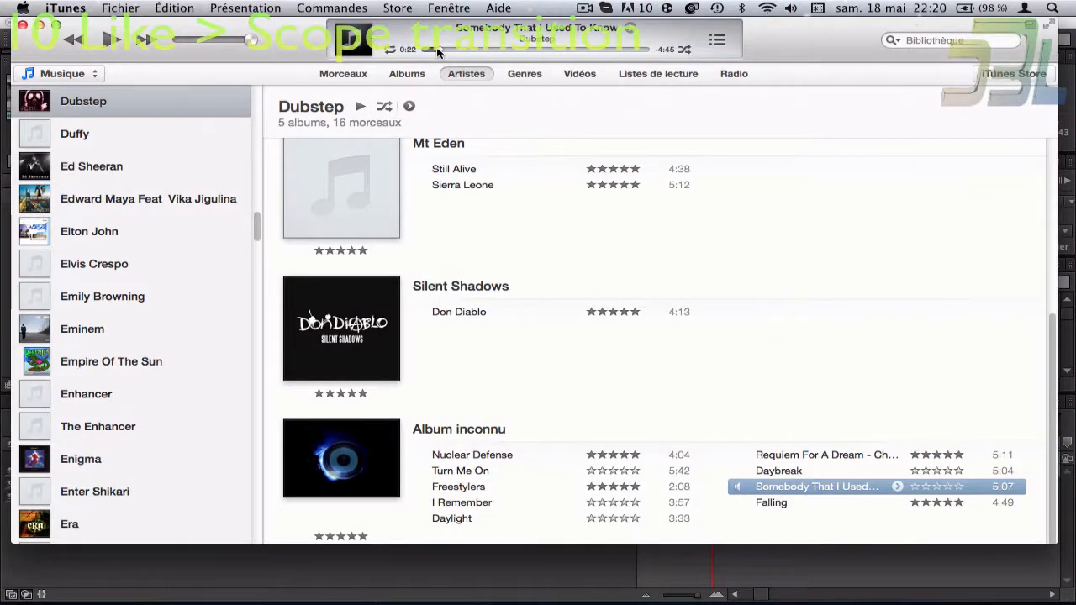
drag(437, 52, 430, 52)
drag(254, 41, 176, 41)
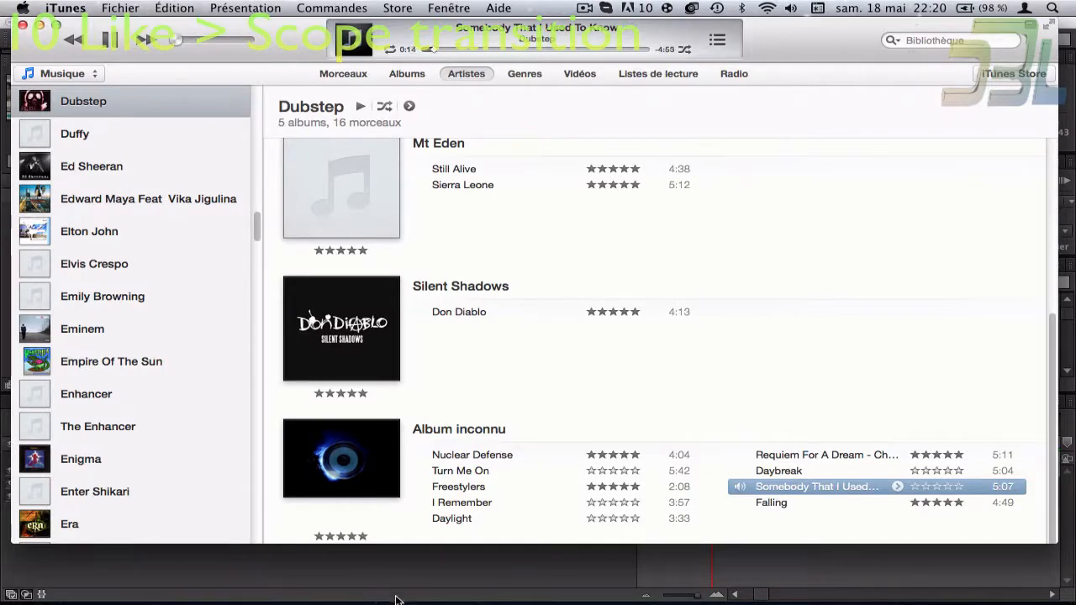
click(428, 572)
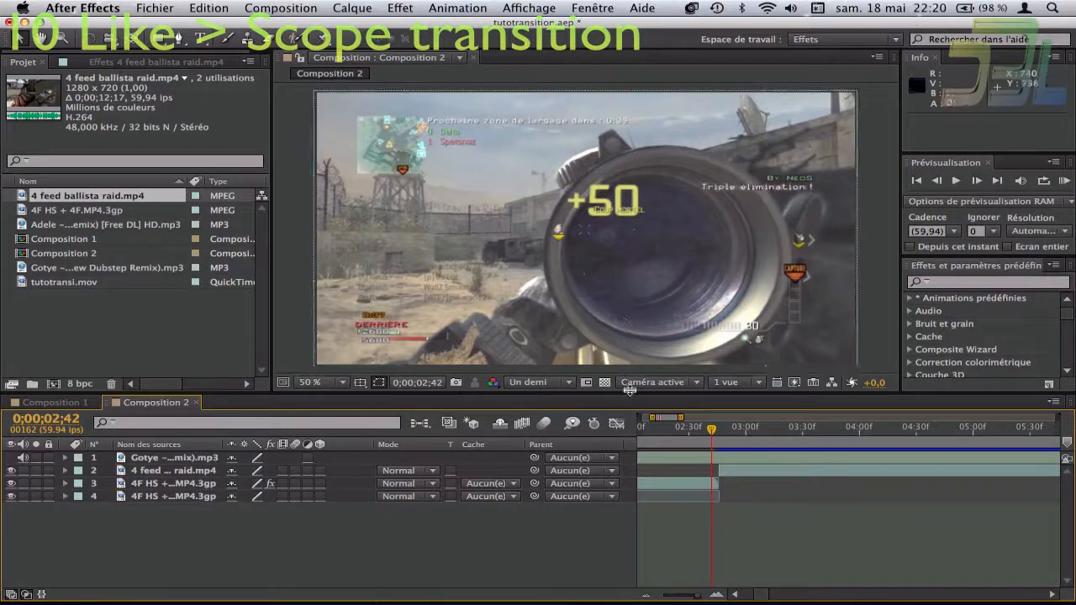
Switch to iTunes, play the Dubstep track Daylight instead, and return to After Effects
mouse_move(479, 598)
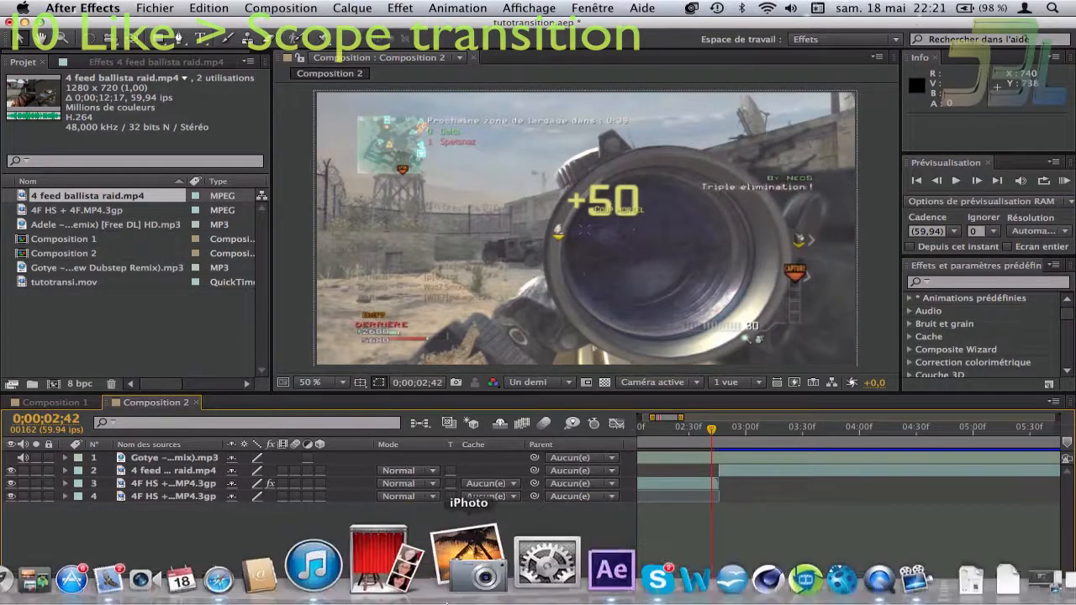
click(378, 555)
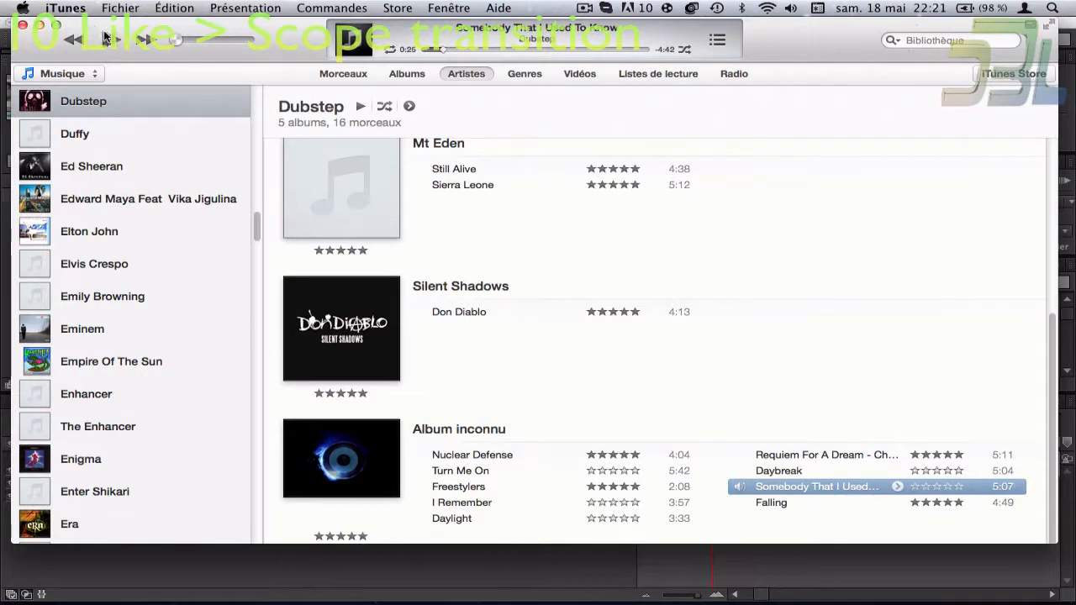
click(940, 40)
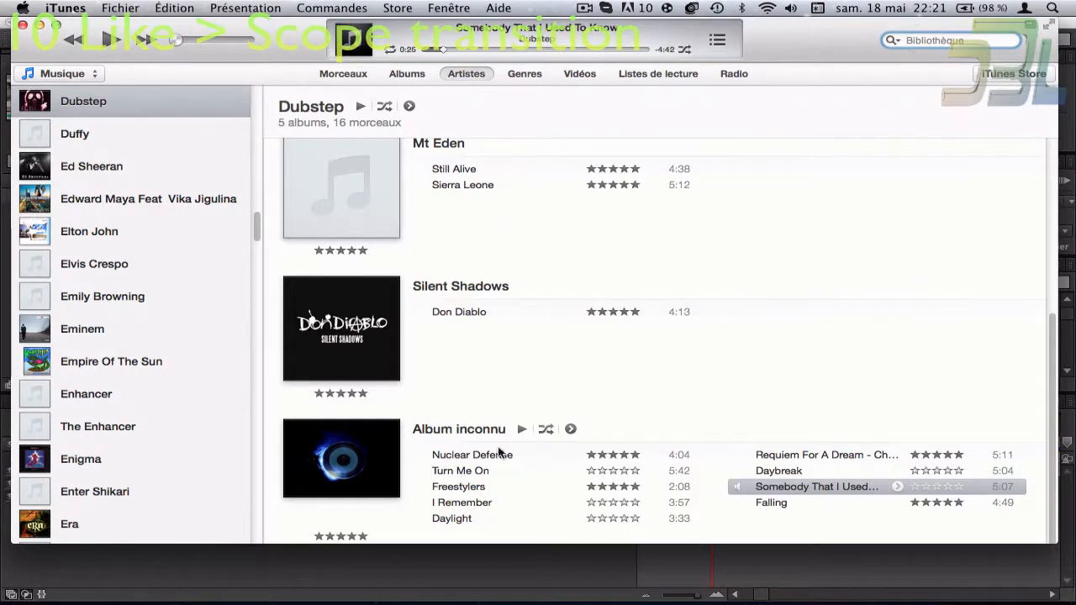
double_click(443, 520)
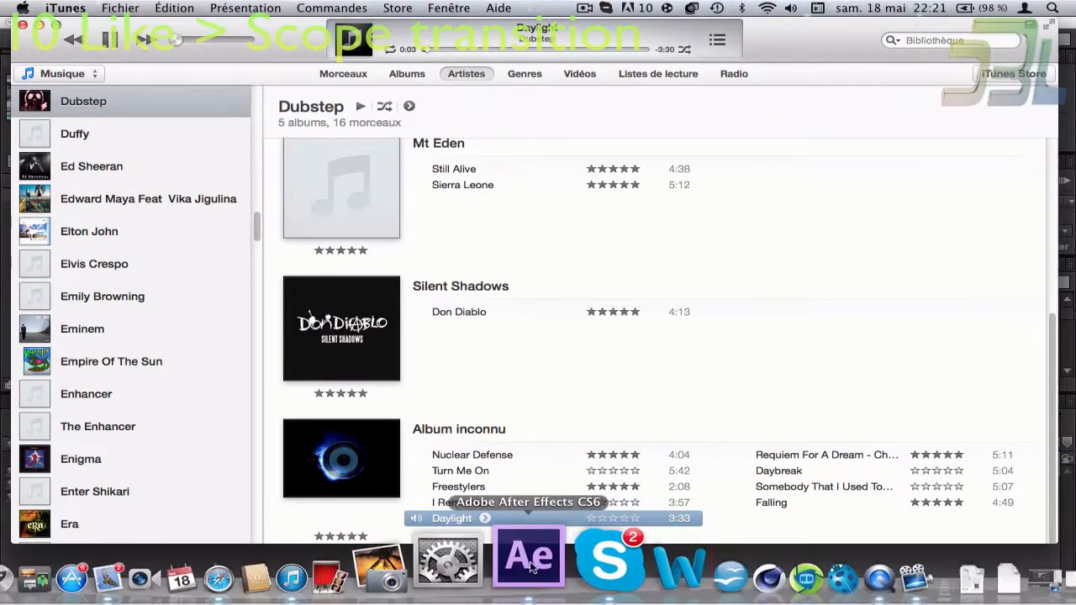
click(532, 564)
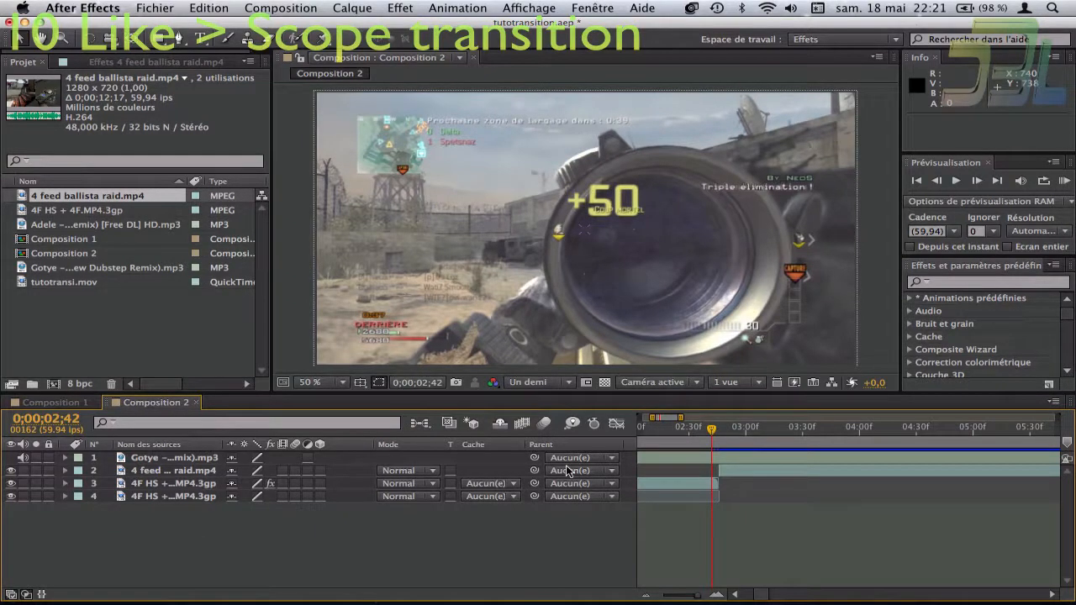
Switch to QuickTime Player and stop the screen recording
mouse_move(588, 575)
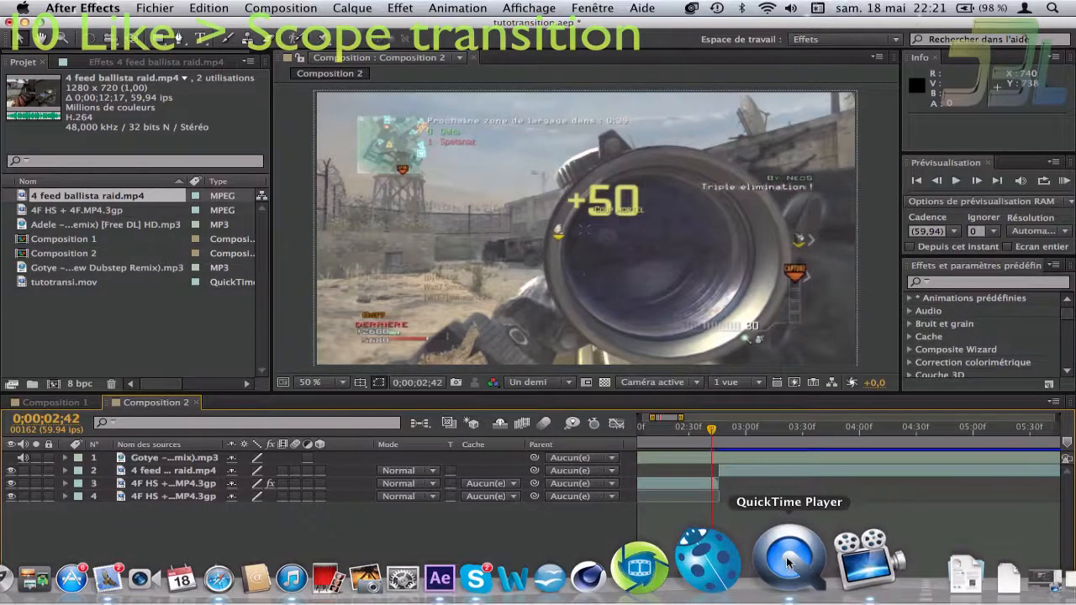
click(788, 562)
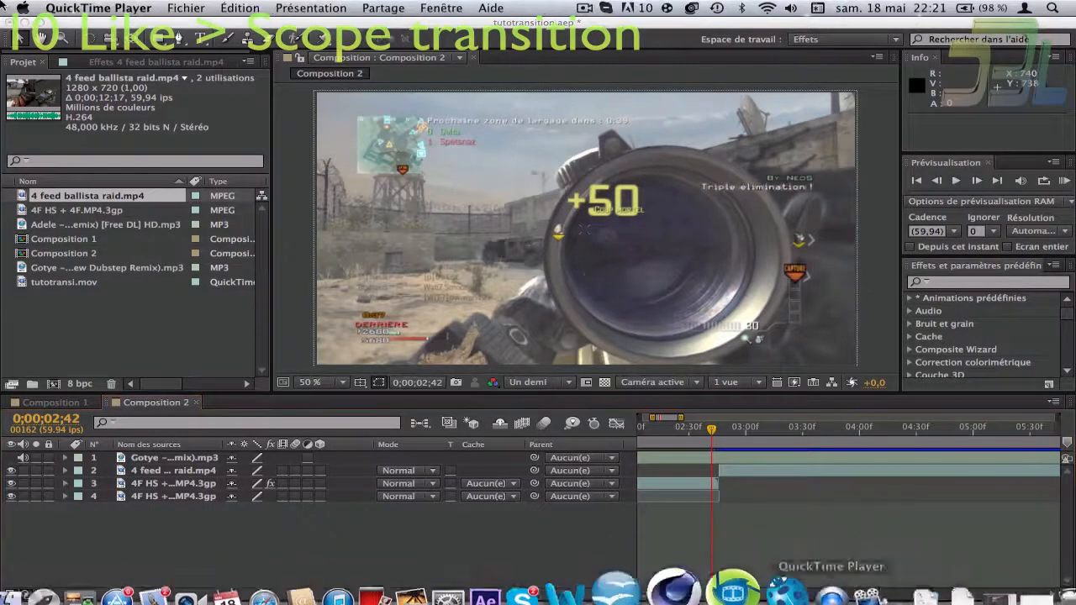
click(186, 106)
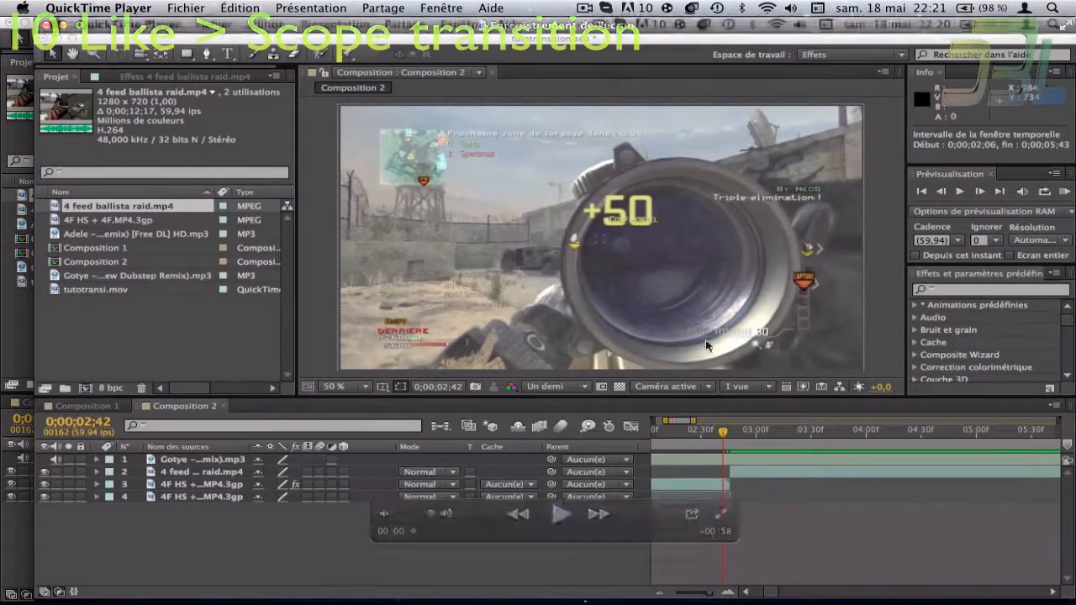
Reposition the finished recording's window and lower its playback volume to the minimum
drag(649, 32, 635, 31)
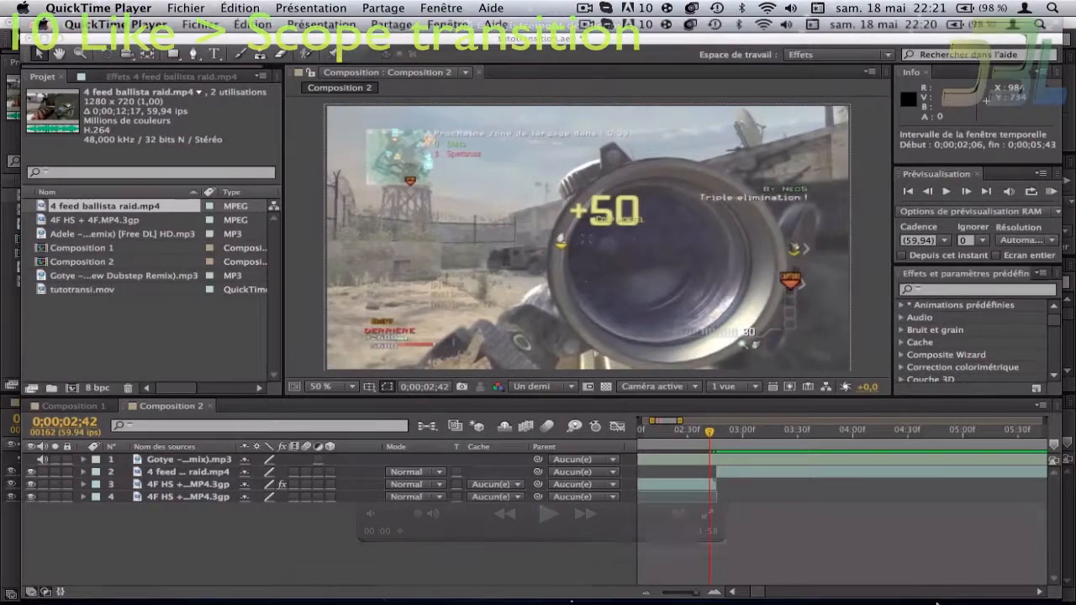
mouse_move(840, 588)
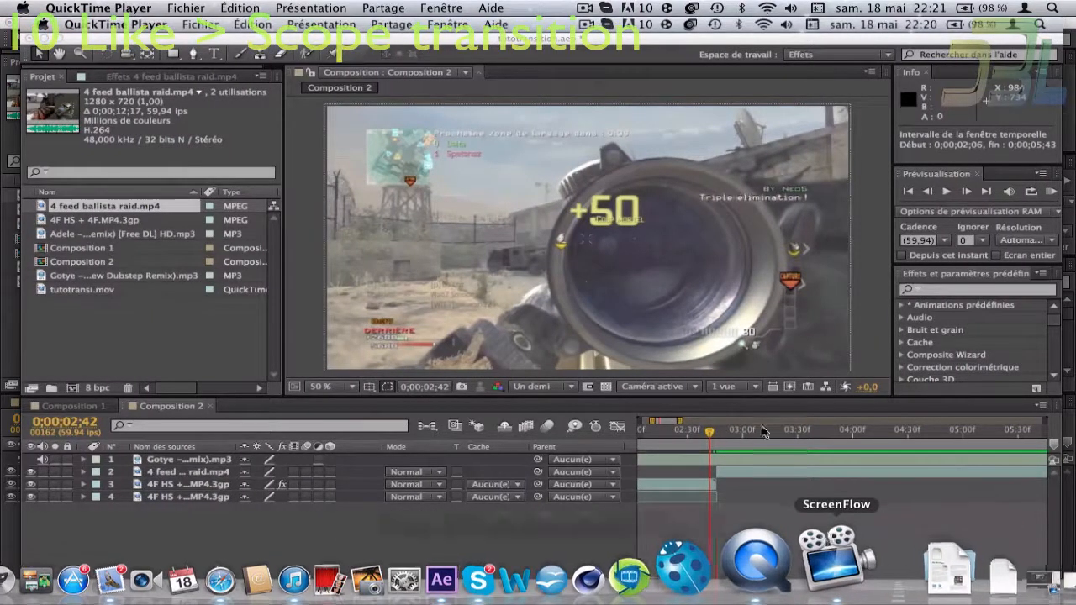
mouse_move(558, 462)
drag(419, 515, 384, 514)
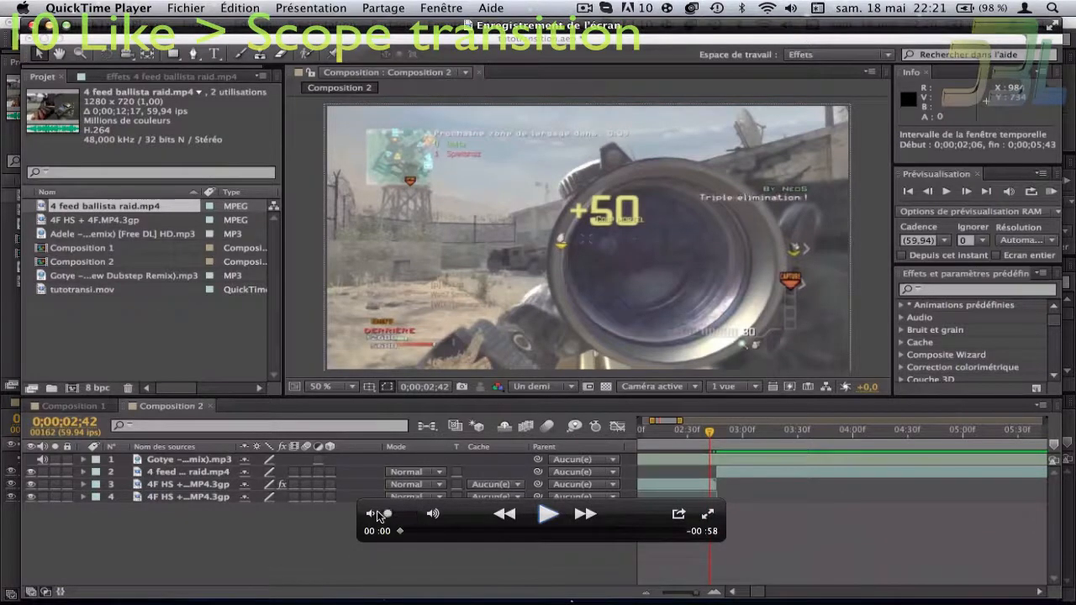
Play back the finished screen recording, pausing and resuming it to review the captured iTunes and After Effects footage
click(548, 514)
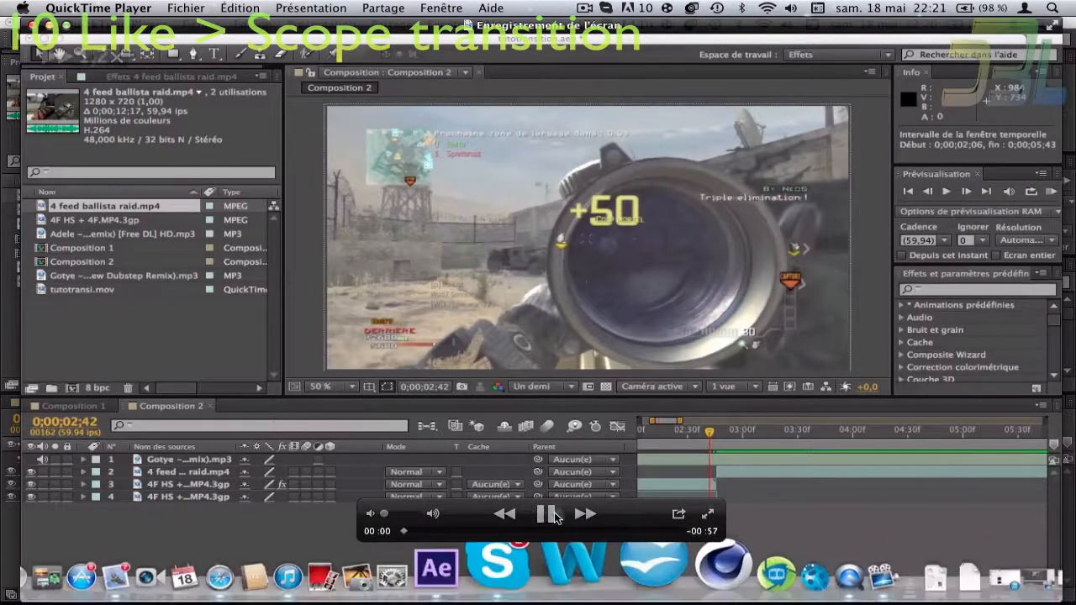
scroll(554, 518, right, 3)
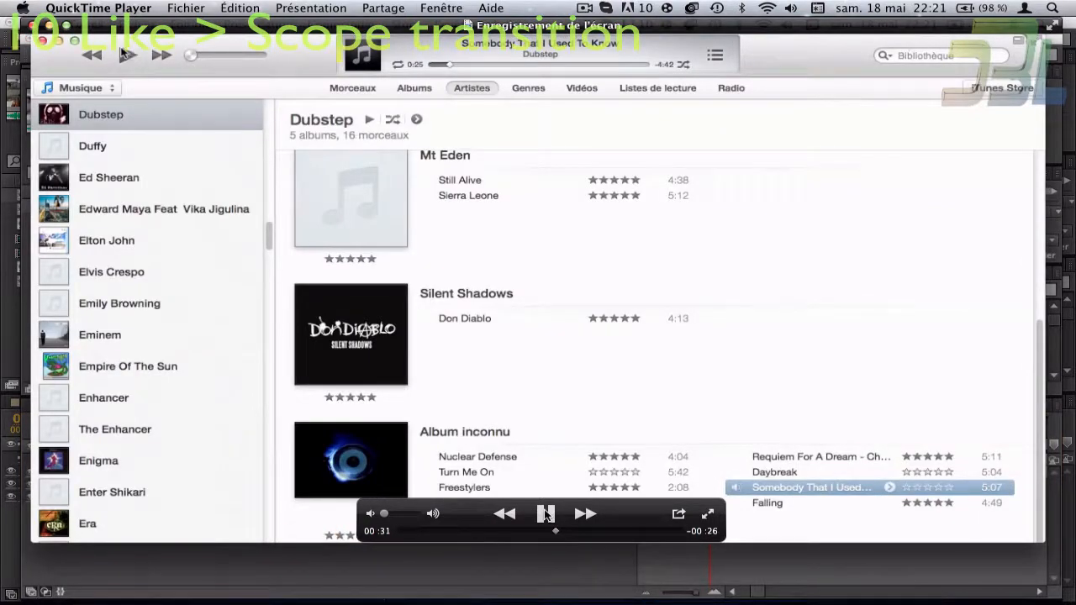
click(545, 514)
click(546, 513)
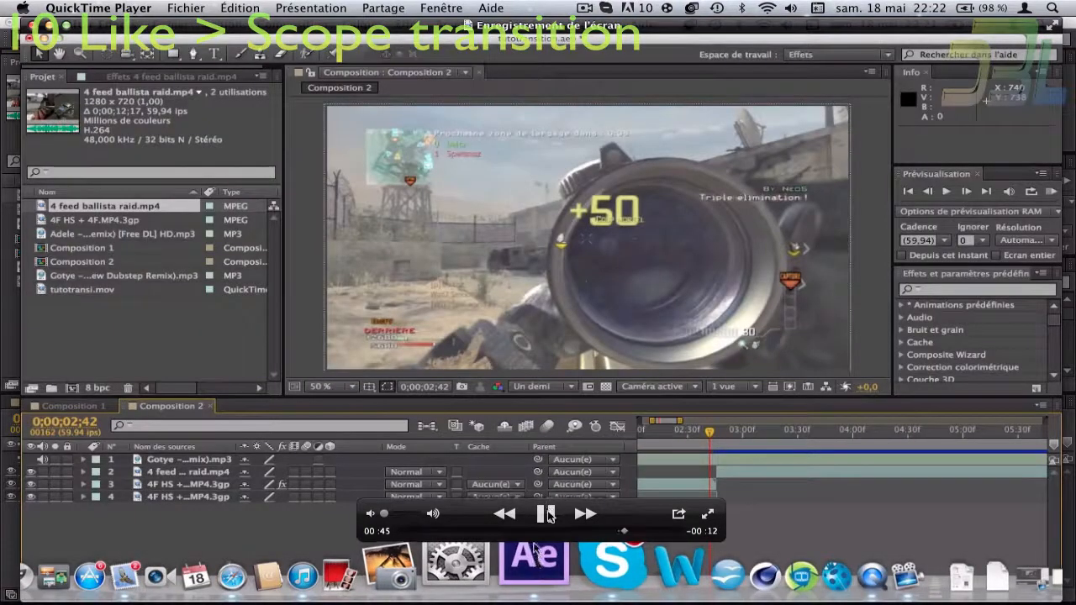
click(547, 513)
click(548, 513)
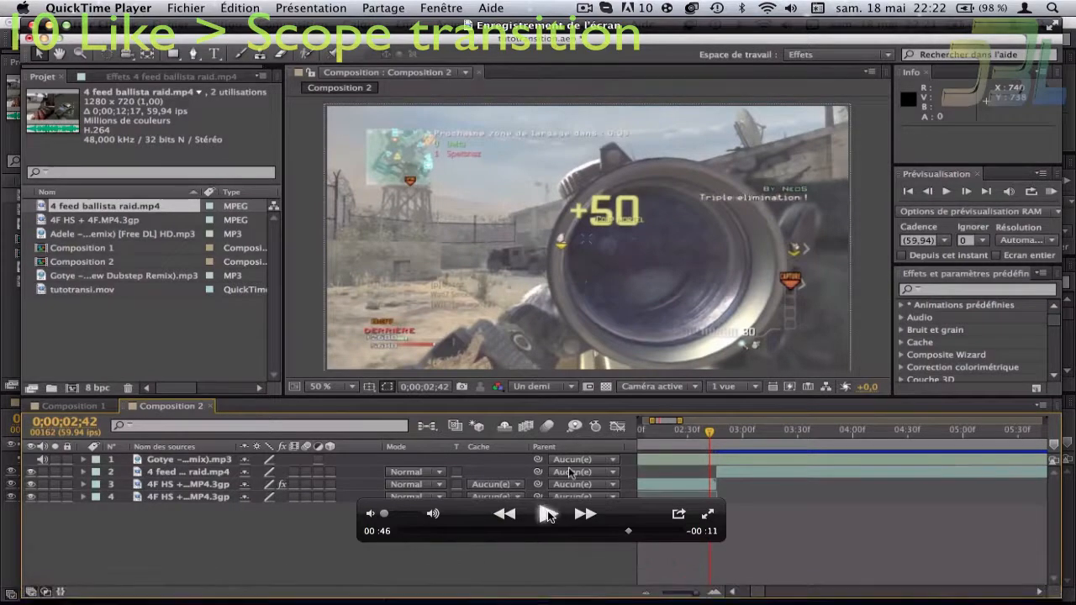
click(547, 514)
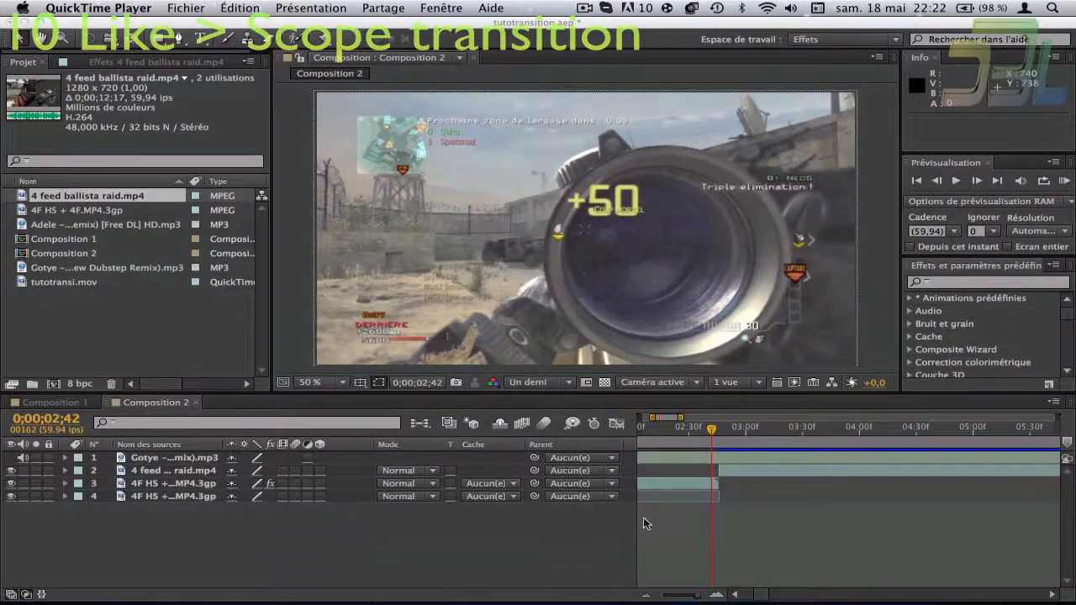
Switch to After Effects and move the 4 feed ballista raid.mp4 layer later, so it starts at about 6.9 seconds
click(606, 571)
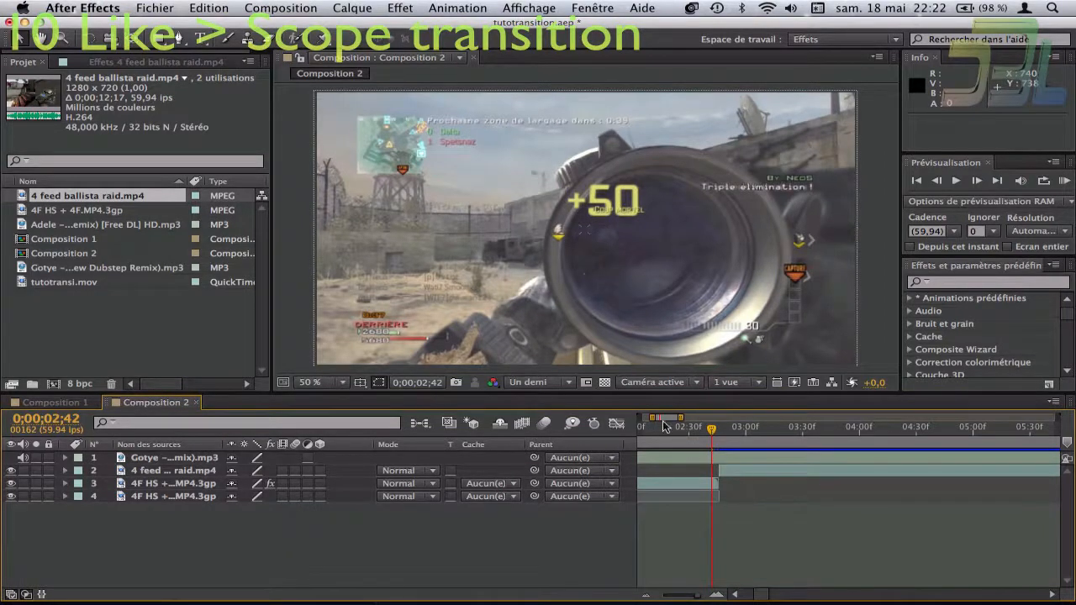
drag(652, 417, 700, 417)
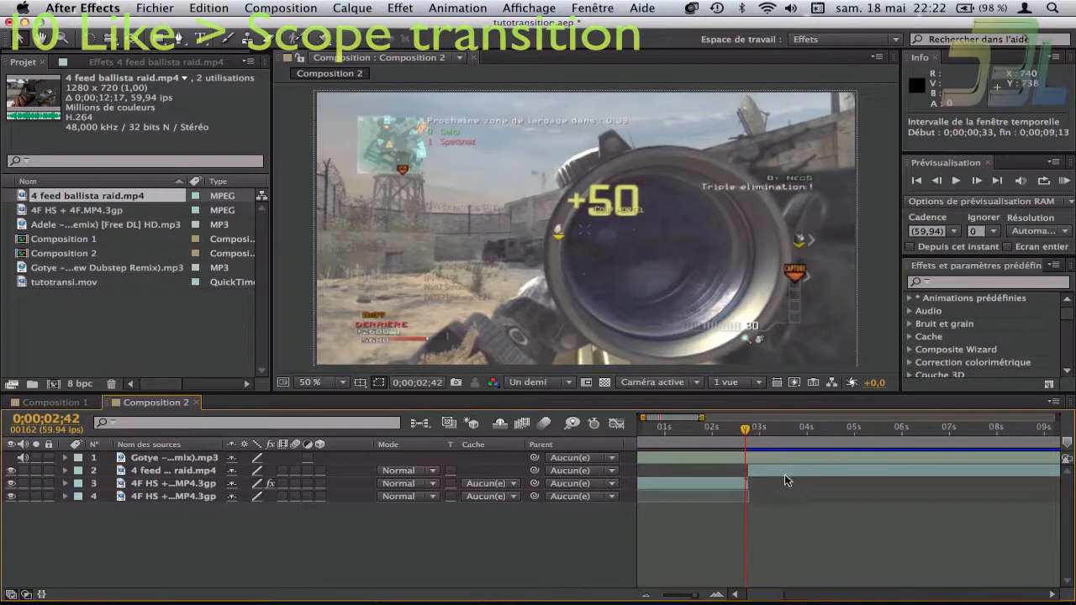
click(784, 474)
drag(777, 464, 973, 475)
Split the effect-carrying 4F HS + 4F layer at 0;00;01;45, one second before the clip's end
drag(741, 432, 719, 425)
click(715, 595)
click(730, 427)
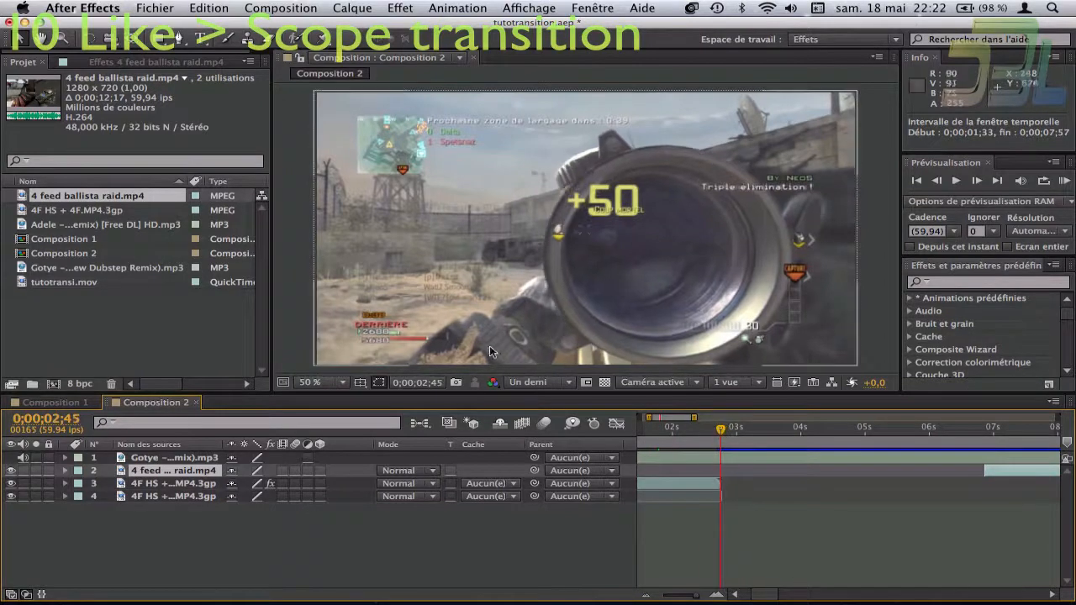
click(417, 382)
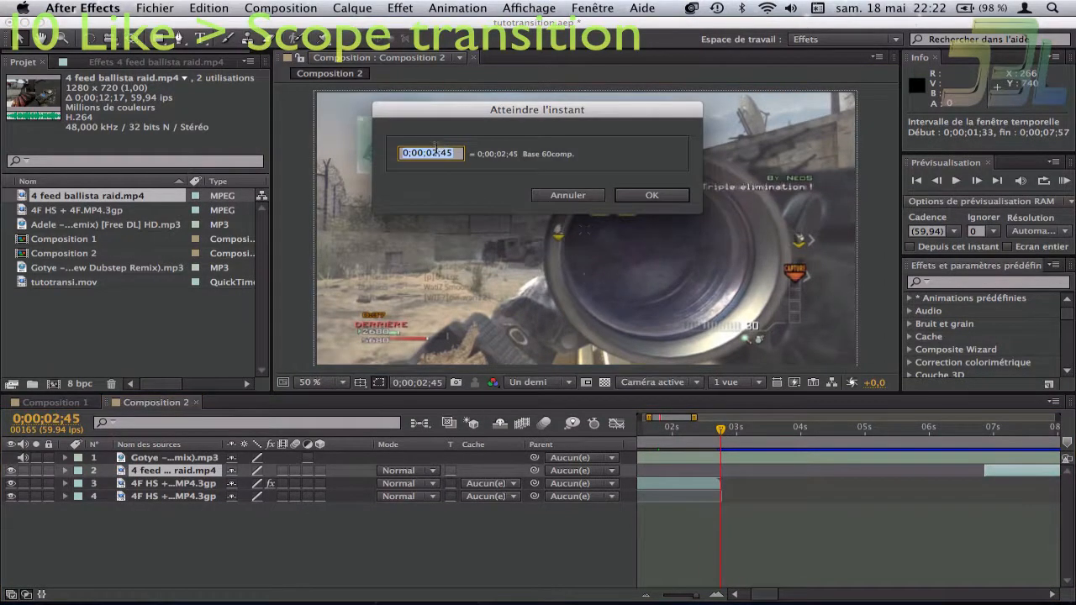
click(436, 151)
text(1)
key(Return)
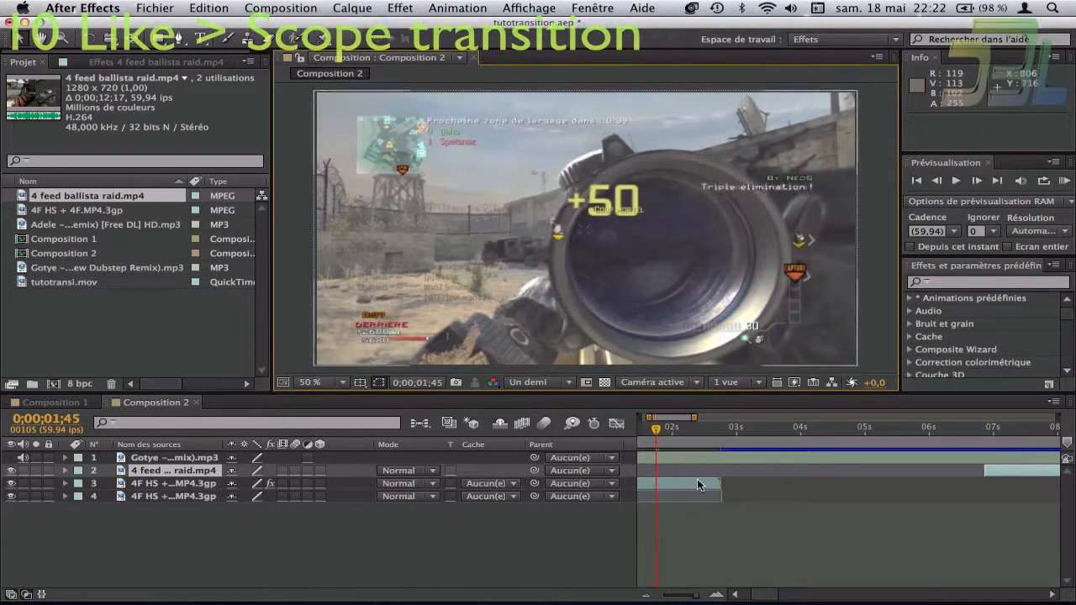
click(696, 483)
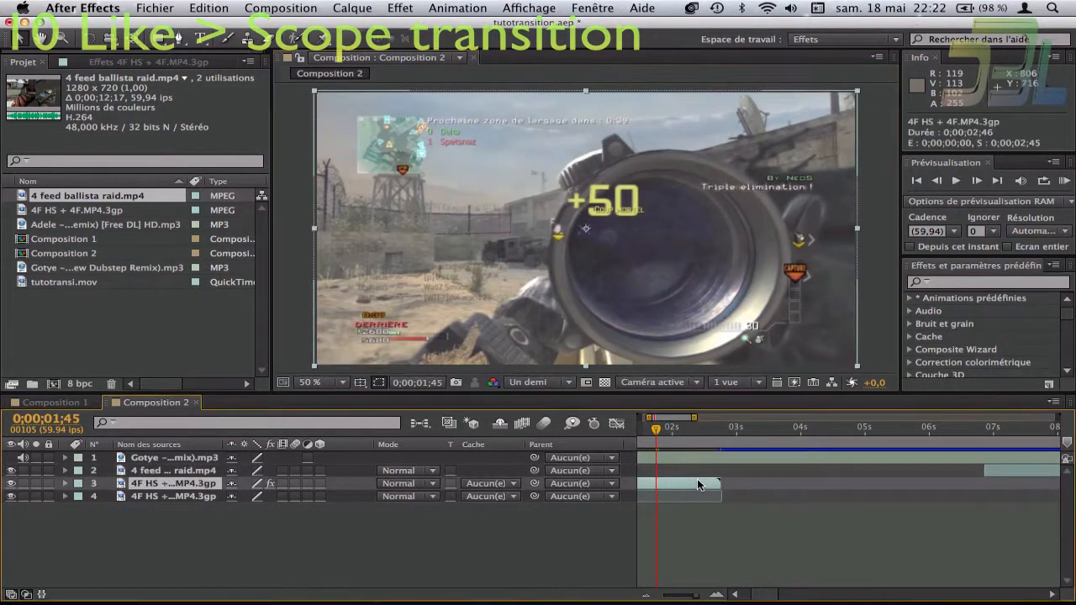
key(super+shift+d)
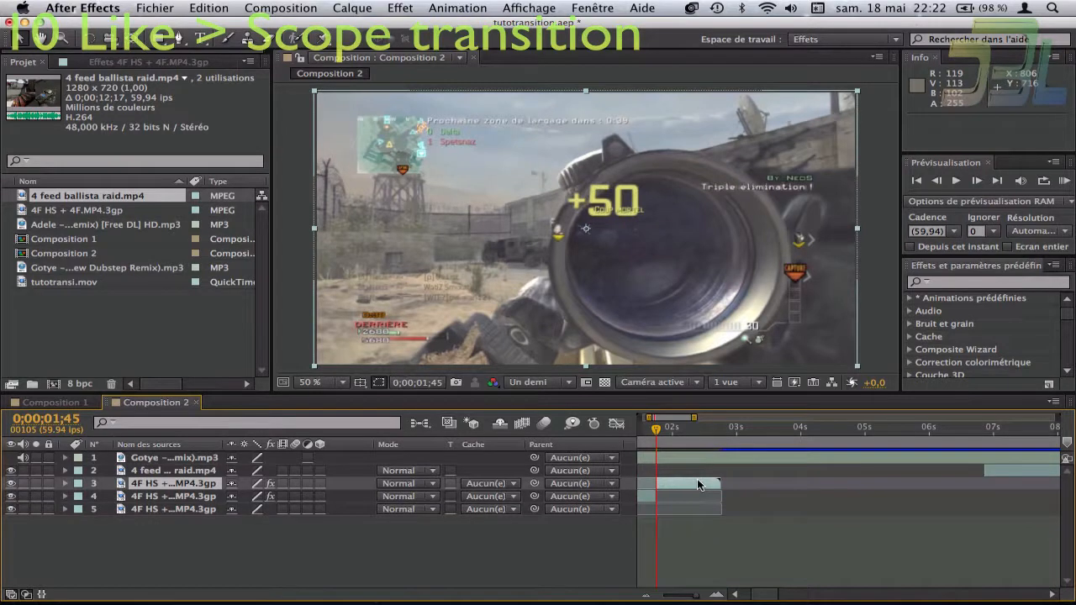
Show the Opacity, Scale and Position properties of the split-off 4F HS + 4F segment
key(t)
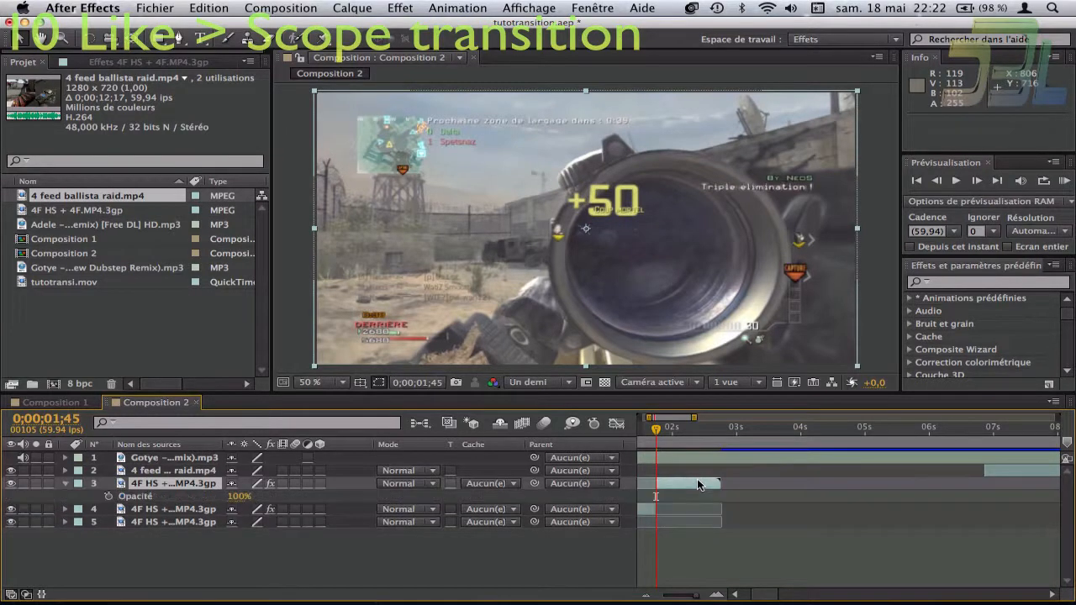
key(shift+s)
key(shift+p)
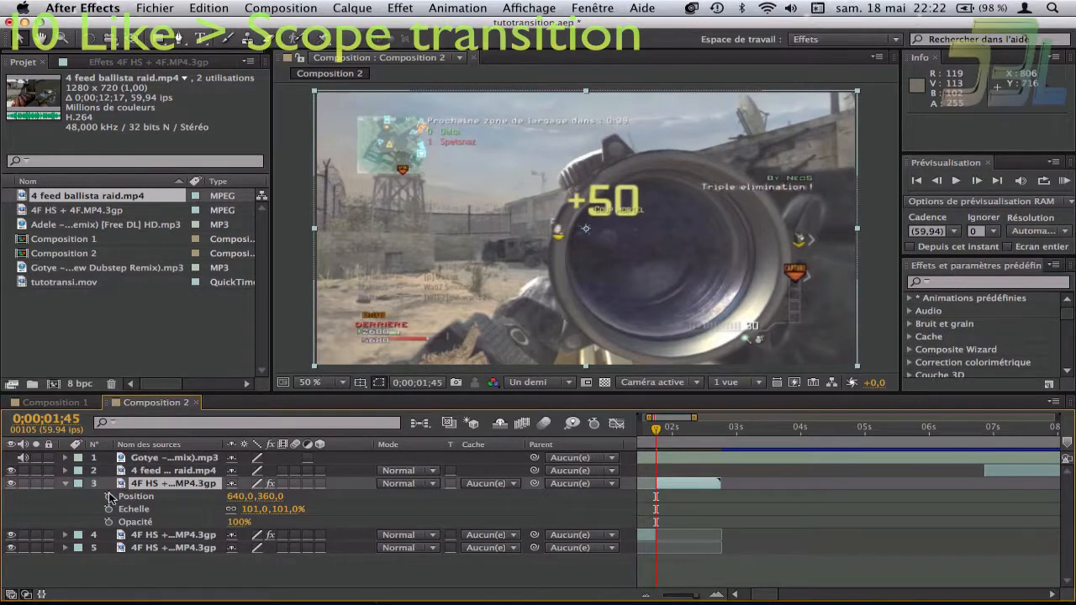
Set the composition viewer's magnification to Ajuster and return it to 50 %
click(311, 382)
click(353, 490)
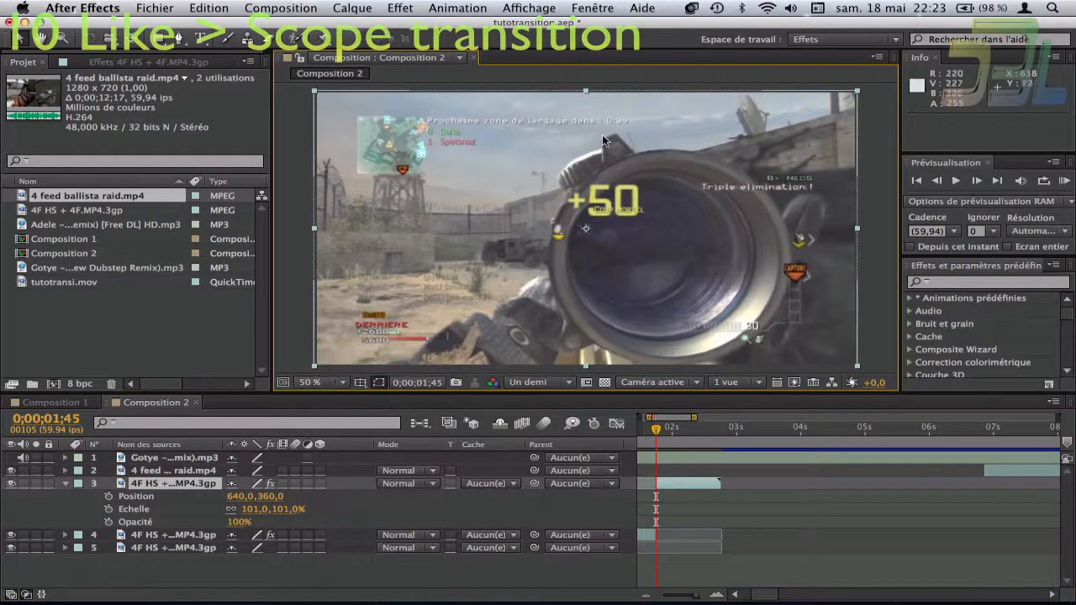
click(342, 384)
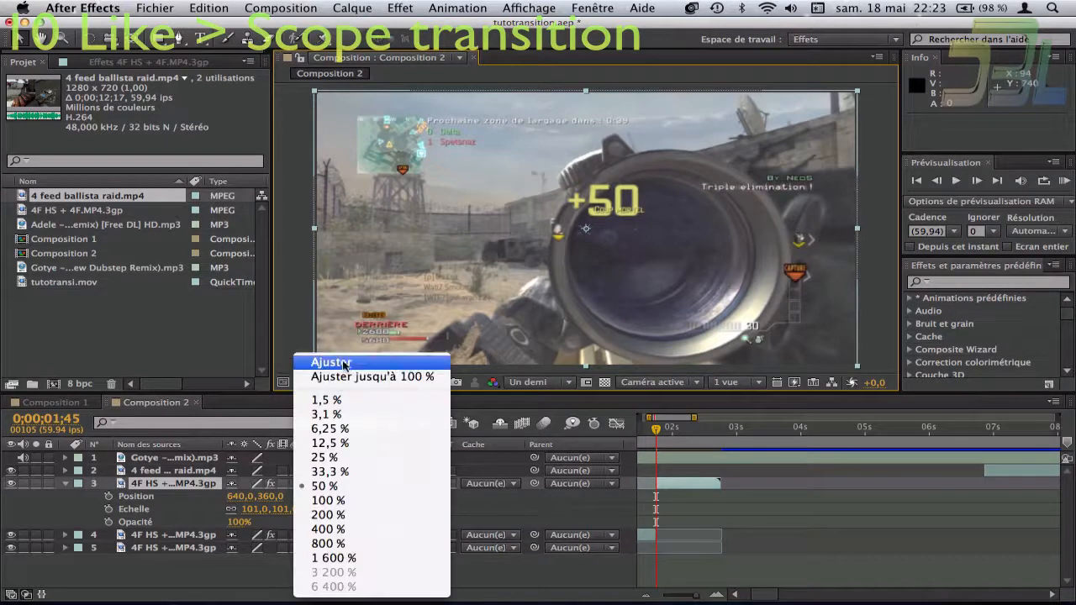
click(330, 364)
click(328, 383)
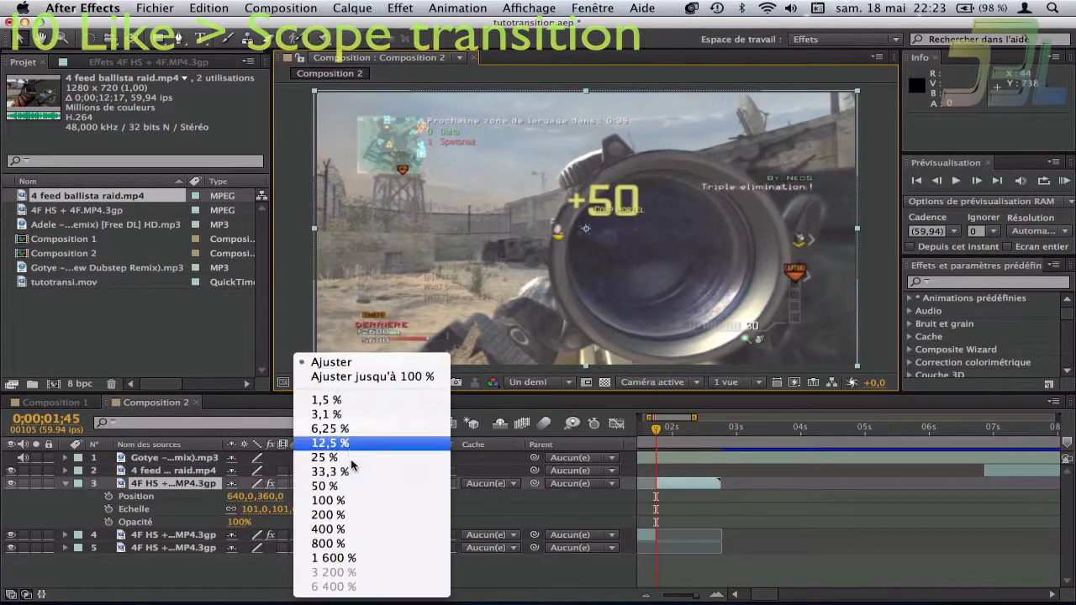
click(350, 486)
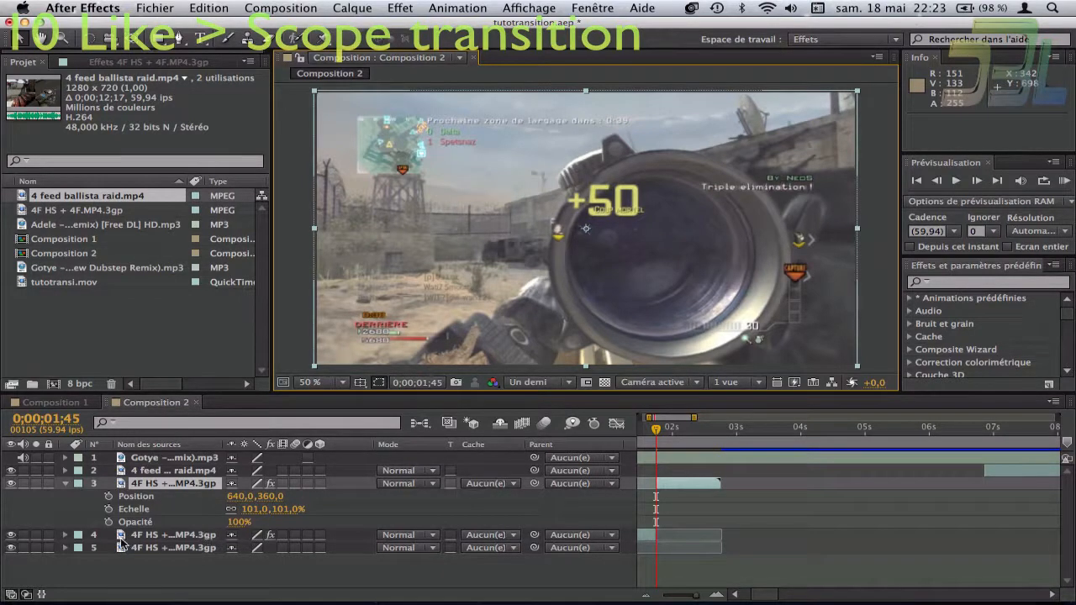
Add starting keyframes for Position, Scale and Opacity on the split-off segment at 0;00;01;45
click(107, 497)
click(107, 510)
click(108, 522)
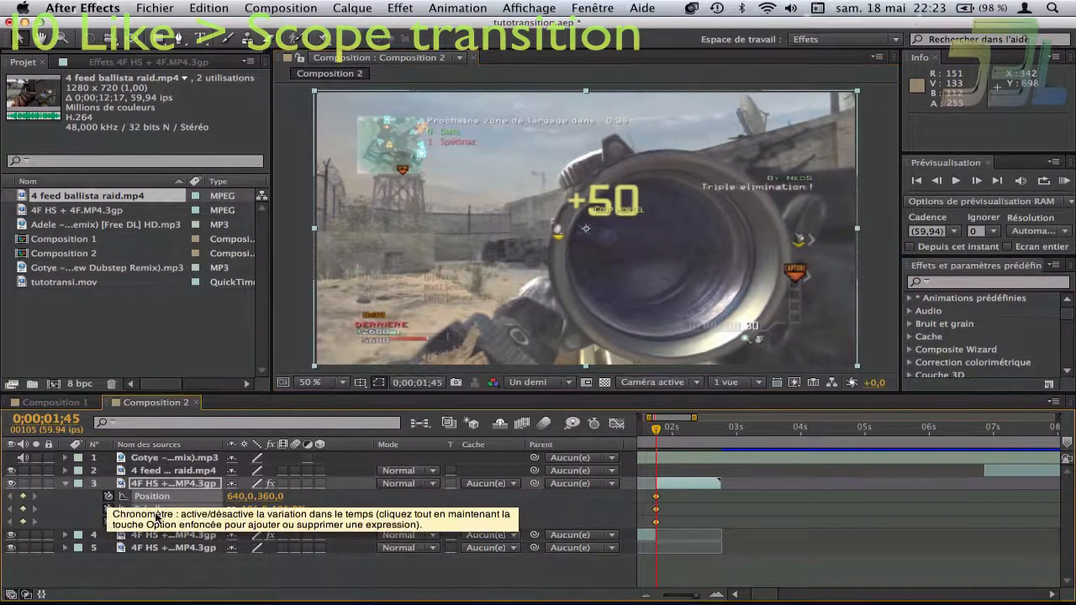
Keyframe the split-off segment's opacity and scale to 0% at 0;00;02;45
click(719, 430)
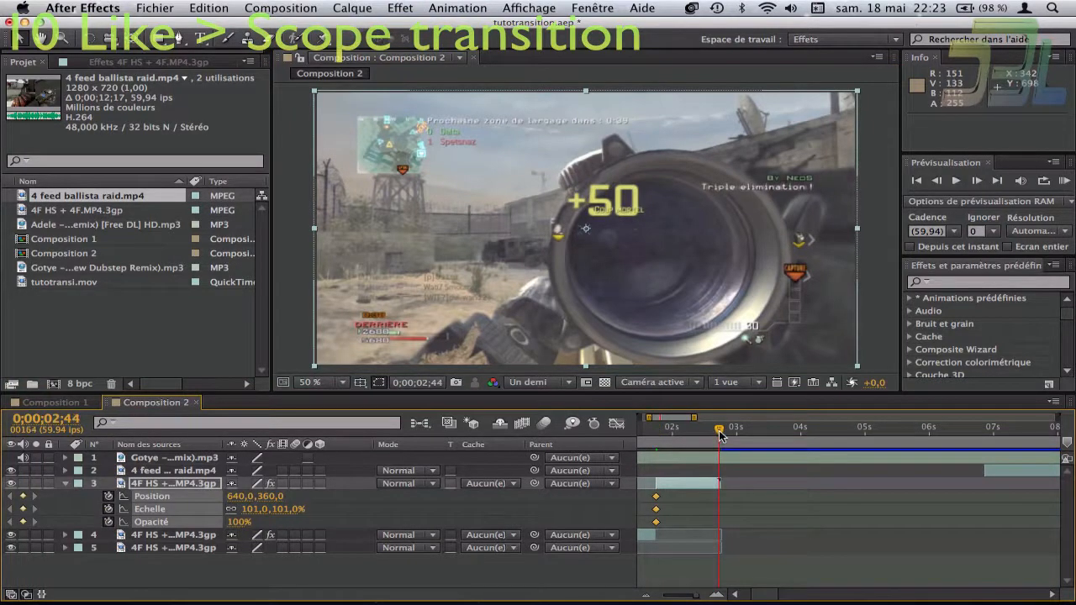
drag(719, 430, 721, 430)
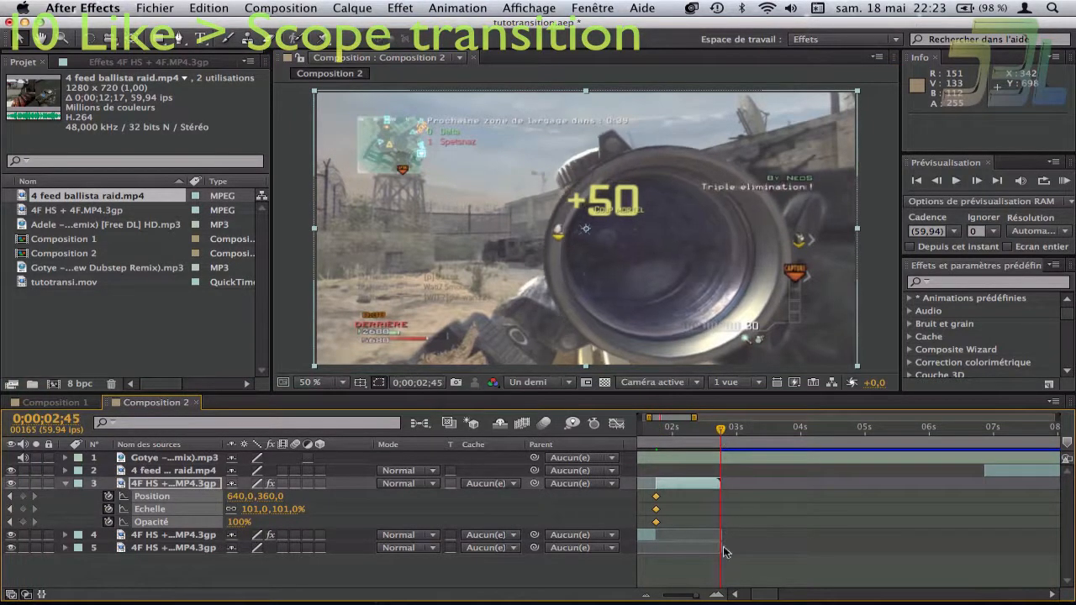
click(239, 522)
text(0)
key(Return)
click(252, 508)
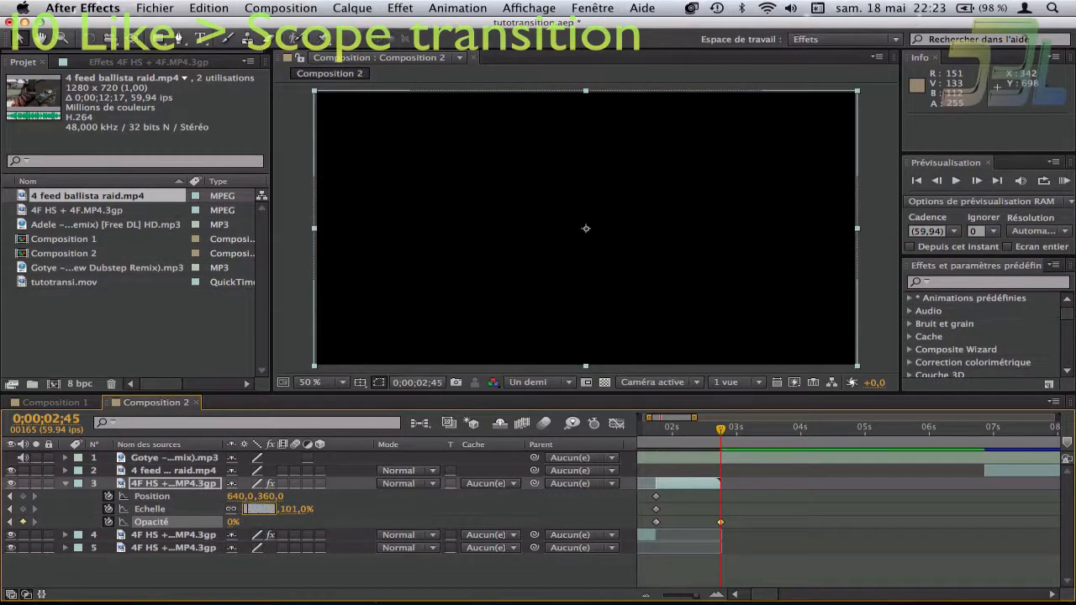
text(0)
key(Return)
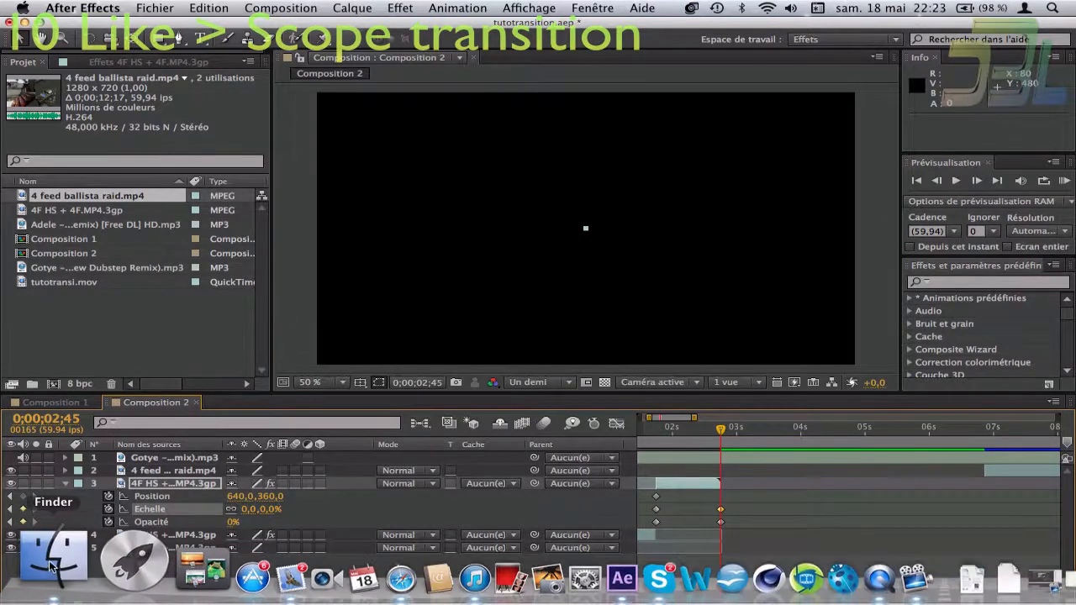
Switch to Finder and add the Enregistrement de l'écran recording from the Vidéos folder to the Composition 2 timeline in After Effects
click(52, 561)
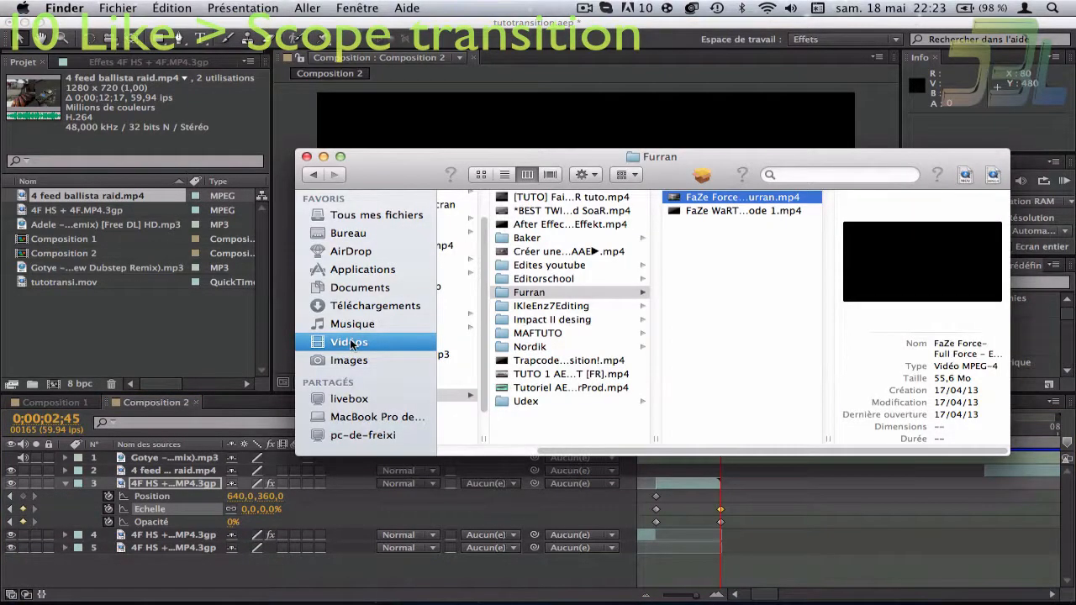
click(350, 343)
scroll(571, 375, down, 1)
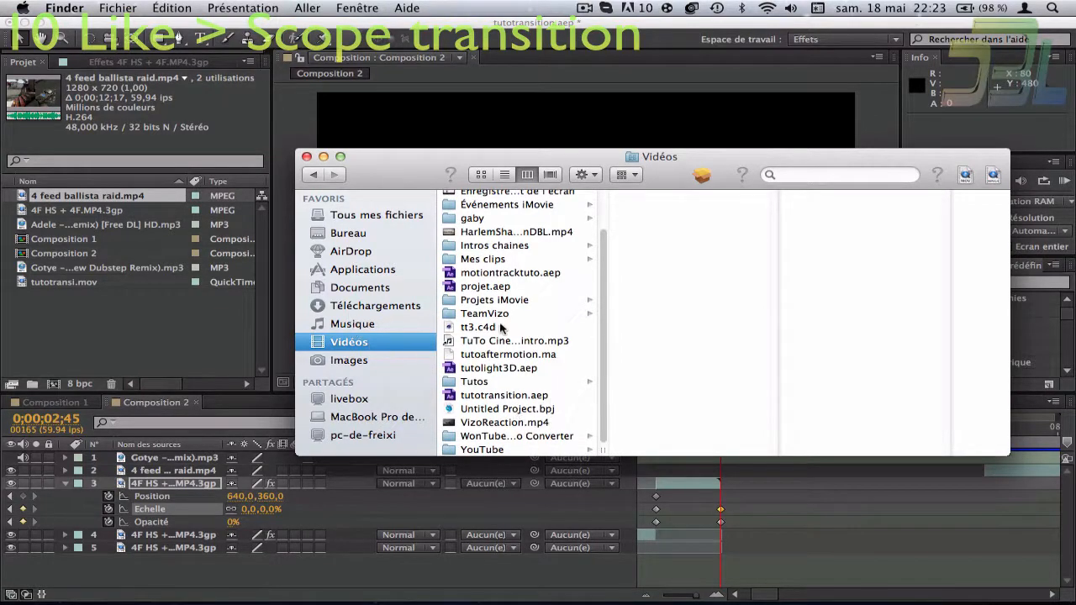
scroll(501, 328, up, 3)
click(559, 238)
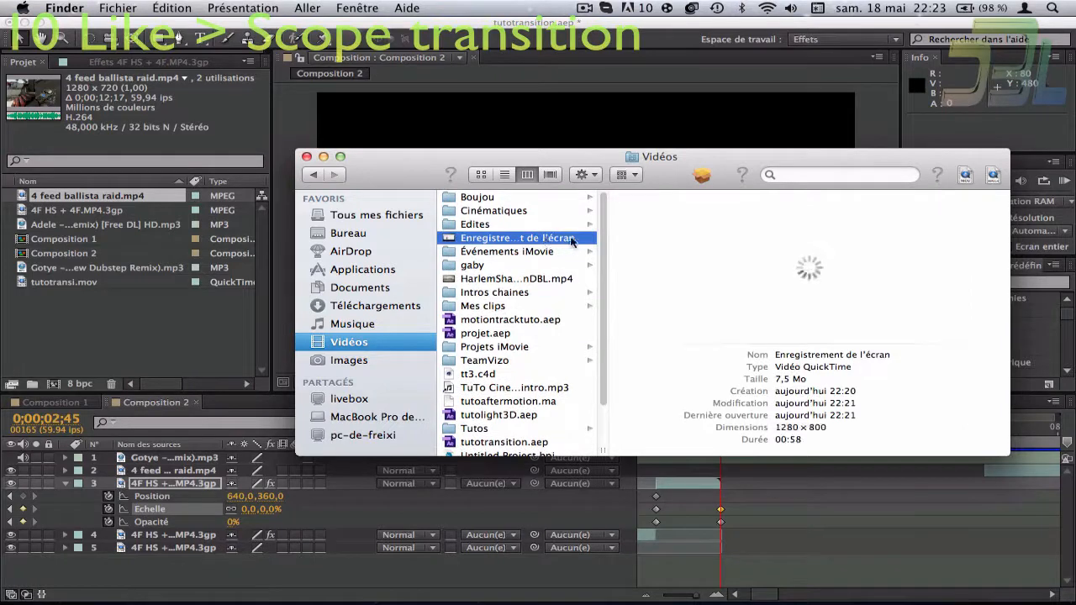
drag(550, 244, 719, 482)
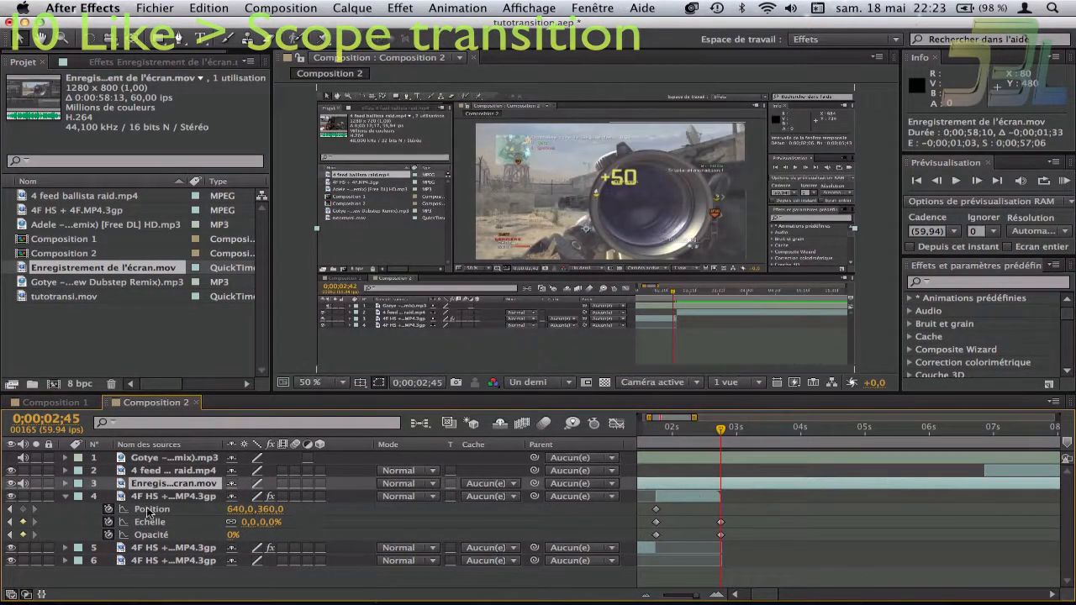
Move the recording layer directly below the keyframed segment and mute its audio, shifting it to start at -0;00;00;58
drag(180, 486, 191, 533)
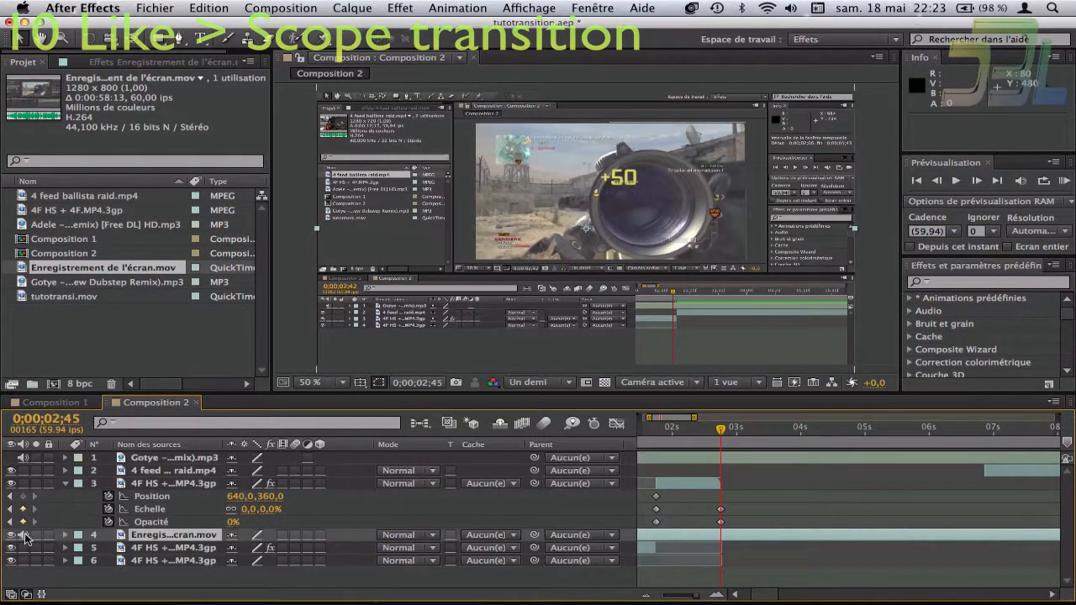
mouse_move(866, 533)
mouse_down()
mouse_move(787, 539)
mouse_move(867, 534)
mouse_move(856, 538)
mouse_up()
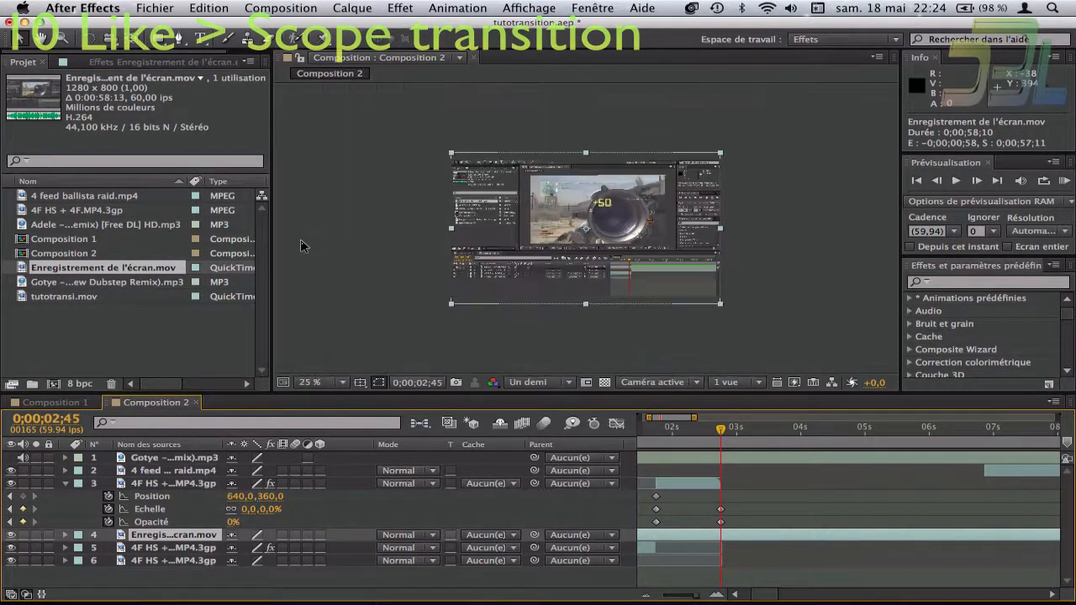
Try to squeeze the recording layer vertically to 91% scale, and undo the change
scroll(301, 246, down, 2)
drag(585, 155, 585, 168)
scroll(599, 312, up, 2)
scroll(600, 312, down, 1)
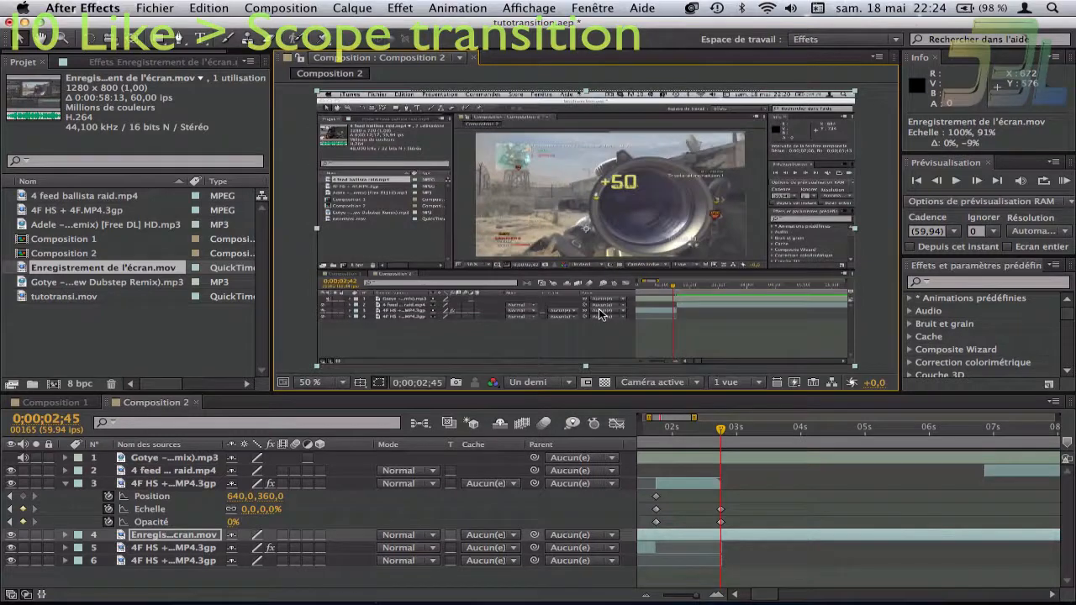
scroll(599, 312, down, 2)
key(super+z)
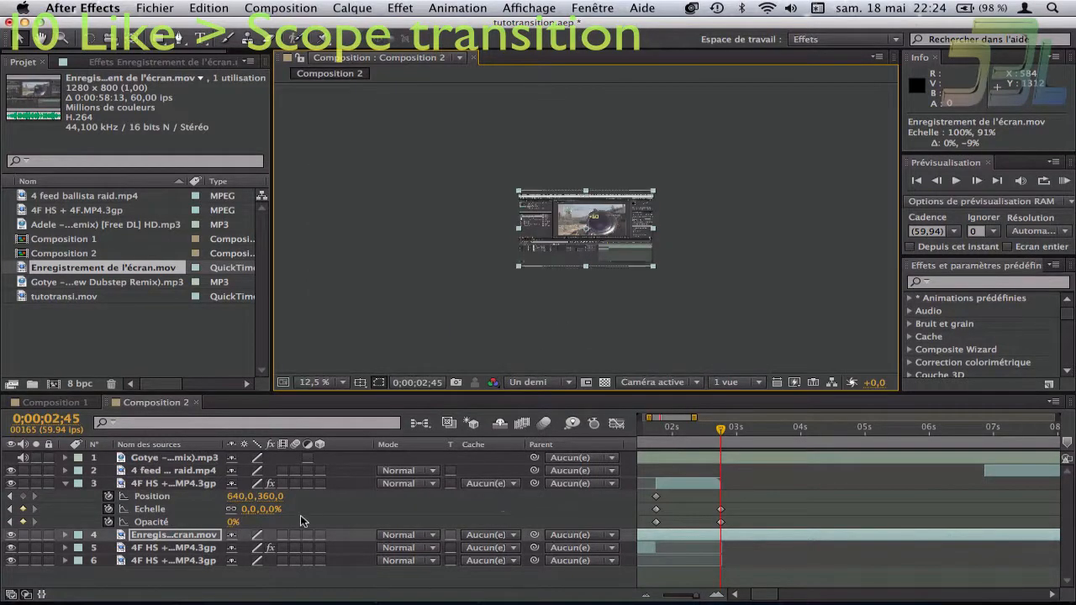
click(315, 382)
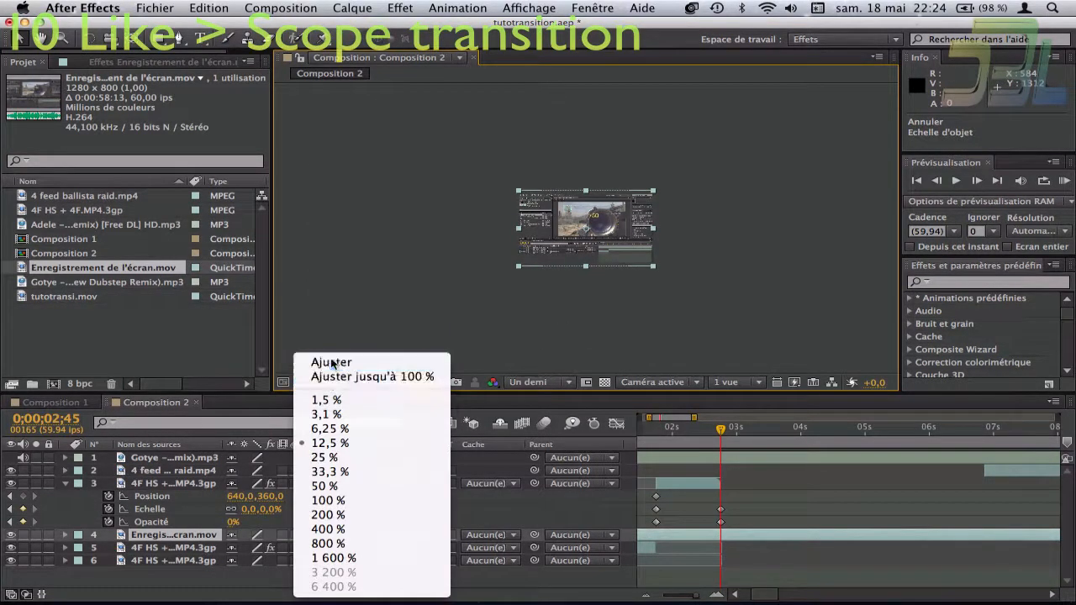
click(353, 378)
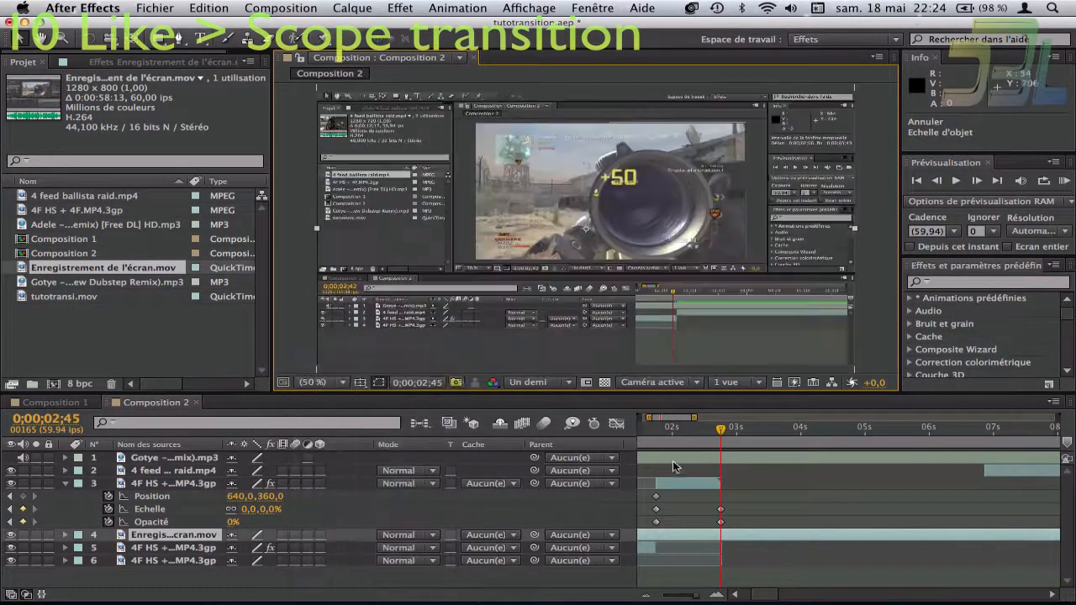
Slide the recording layer earlier in the timeline so it starts at -0;00;25;24
click(769, 533)
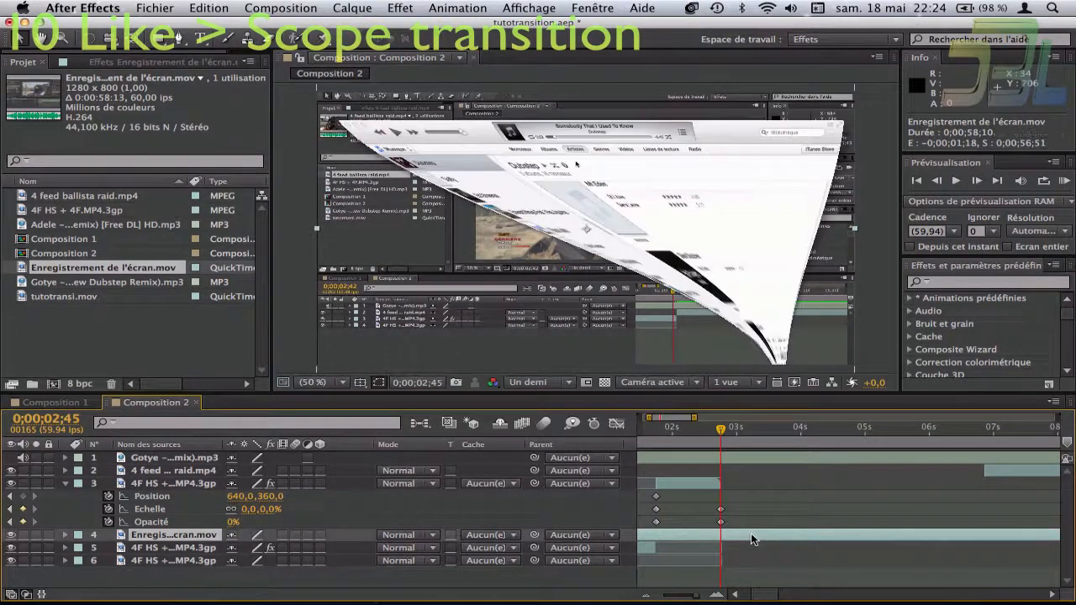
drag(751, 533, 810, 539)
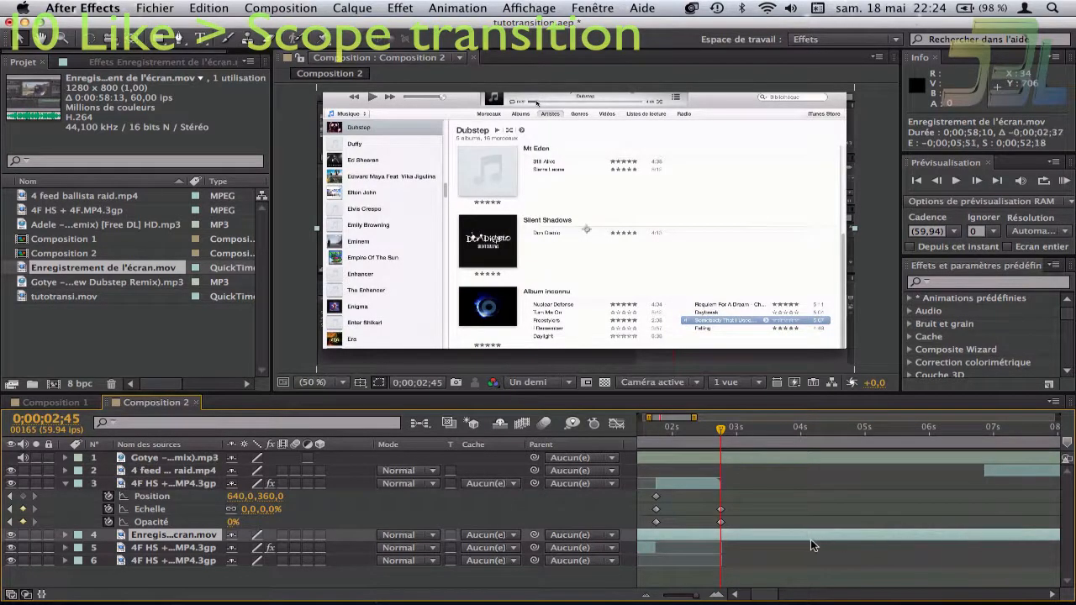
drag(936, 538, 800, 471)
drag(694, 418, 710, 418)
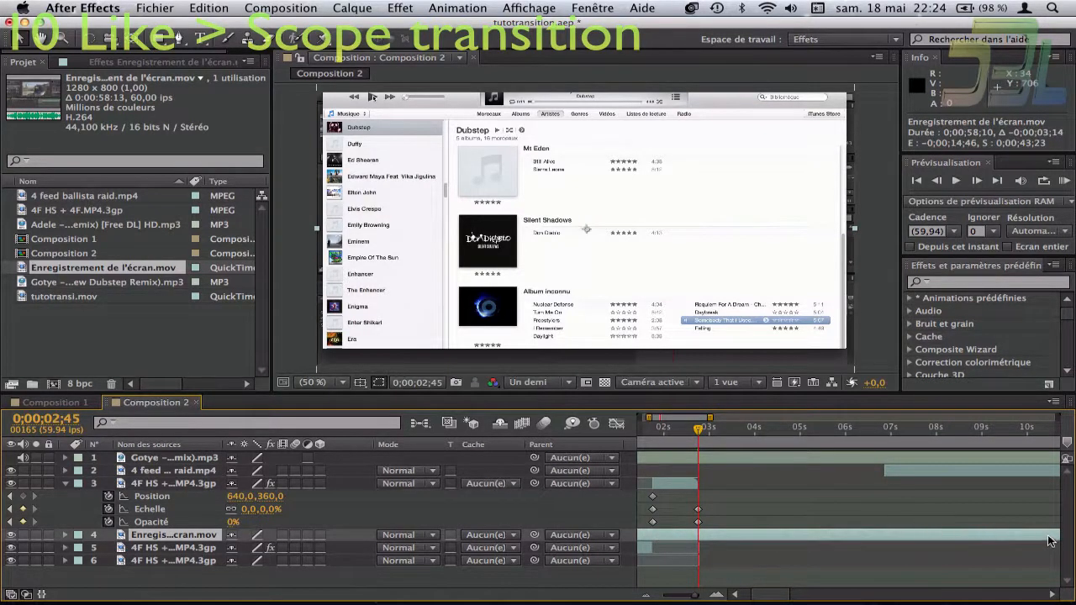
drag(1050, 540, 807, 521)
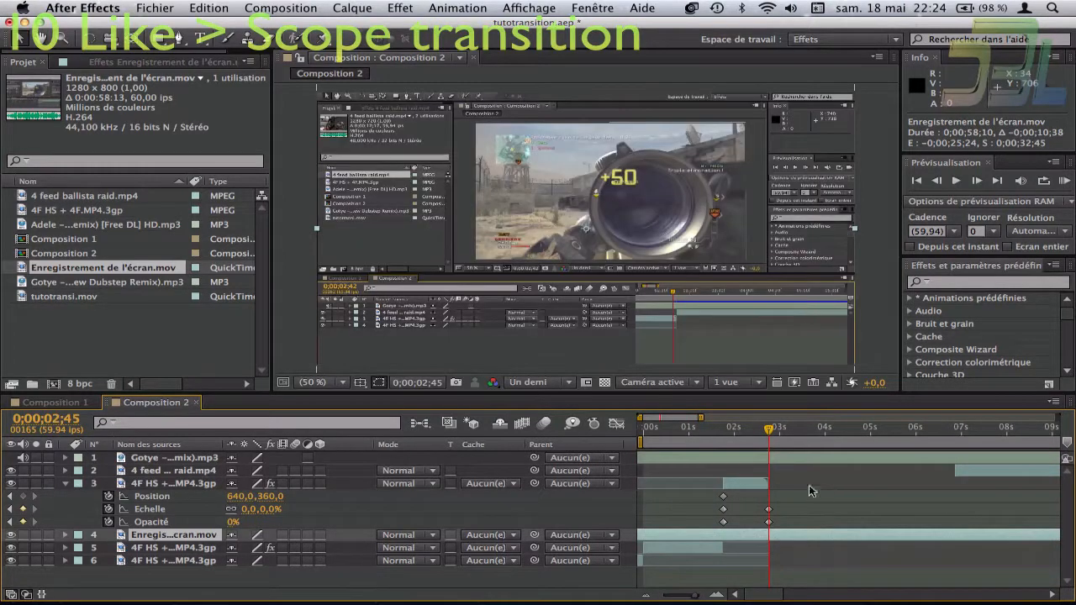
drag(704, 418, 728, 418)
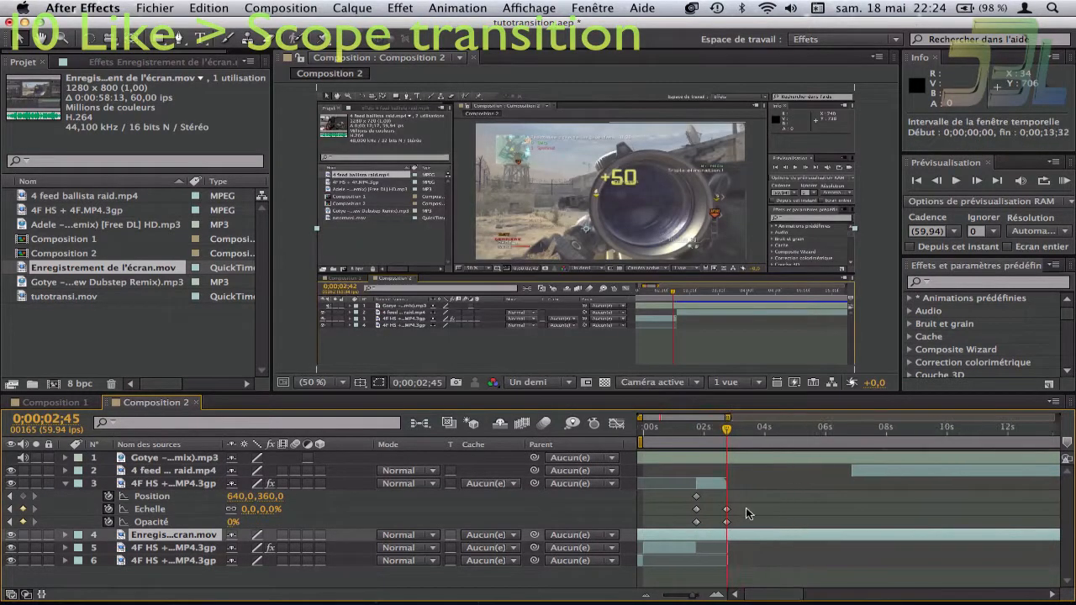
Split the recording layer at 0;00;02;45 and delete its earlier part
key(super+shift+d)
click(708, 551)
key(Delete)
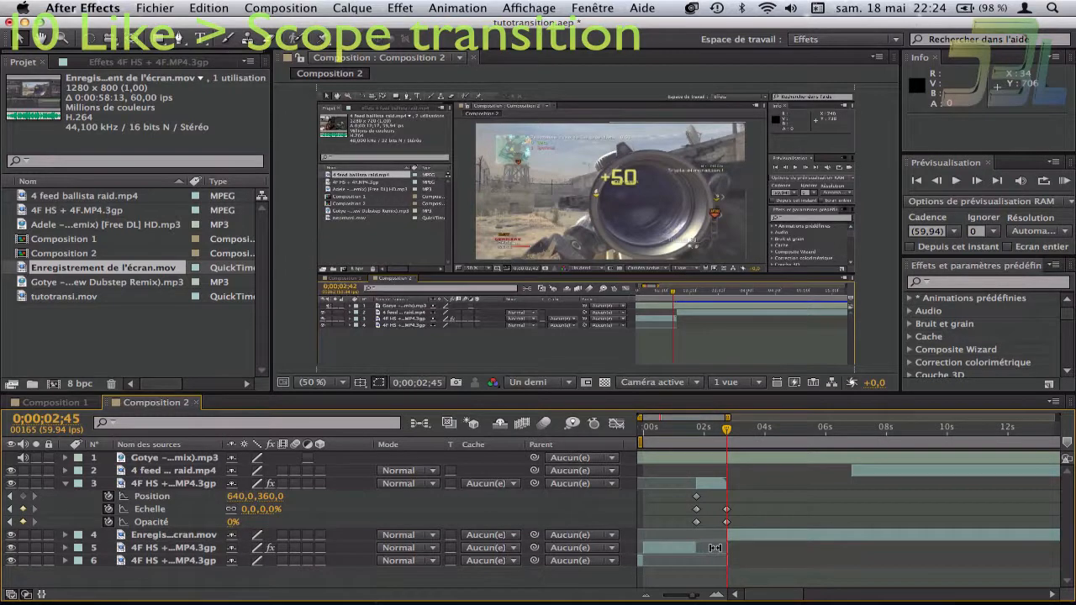
click(717, 593)
Move the trimmed recording layer to start at 0;00;01;45, aligned with the keyframed segment's first keyframes
click(901, 535)
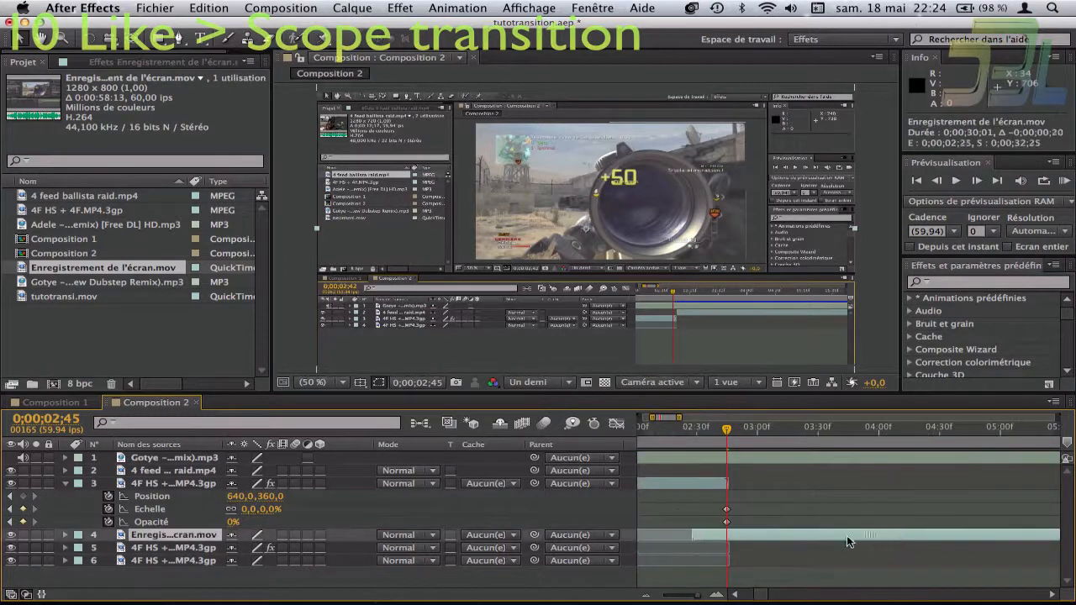
drag(790, 545, 863, 538)
drag(657, 422, 704, 428)
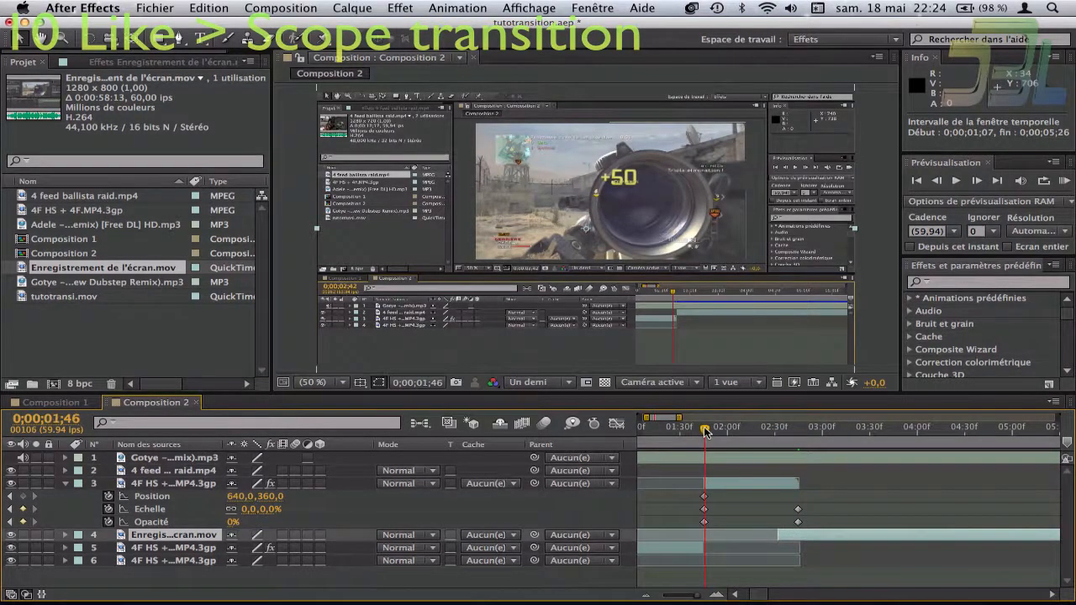
click(718, 584)
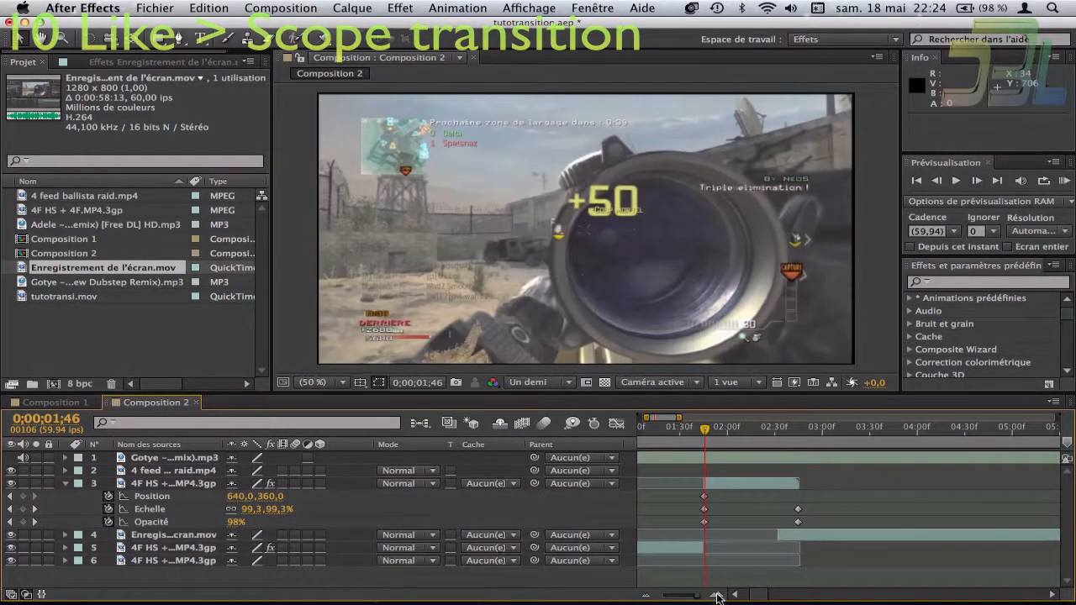
click(716, 594)
click(703, 430)
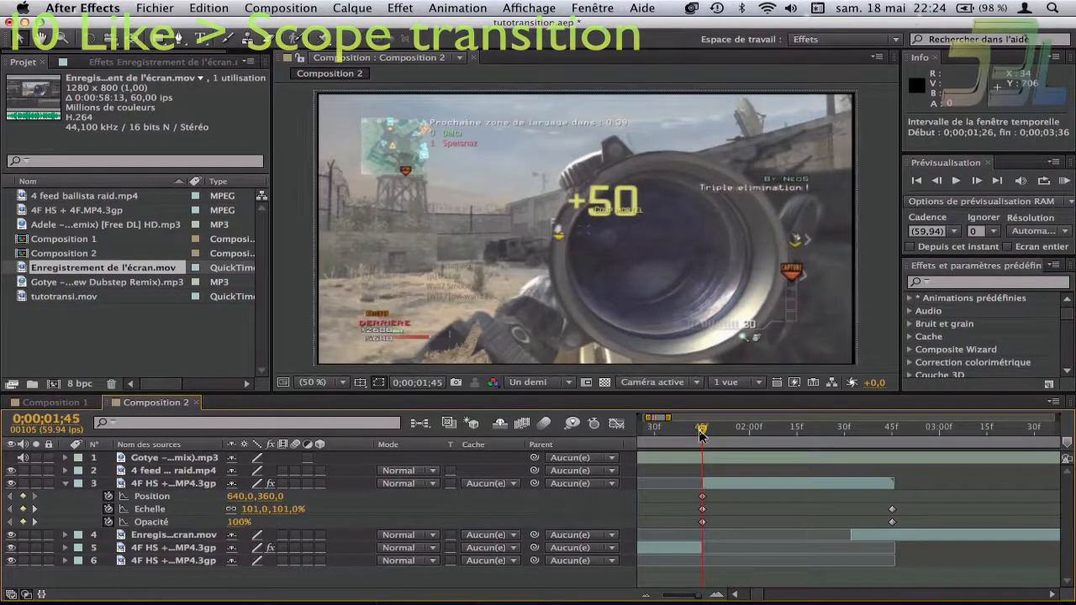
click(904, 536)
drag(903, 534, 756, 536)
Play the transition from 0;00;01;45 and check how the shrinking segment overlaps the recording
key(space)
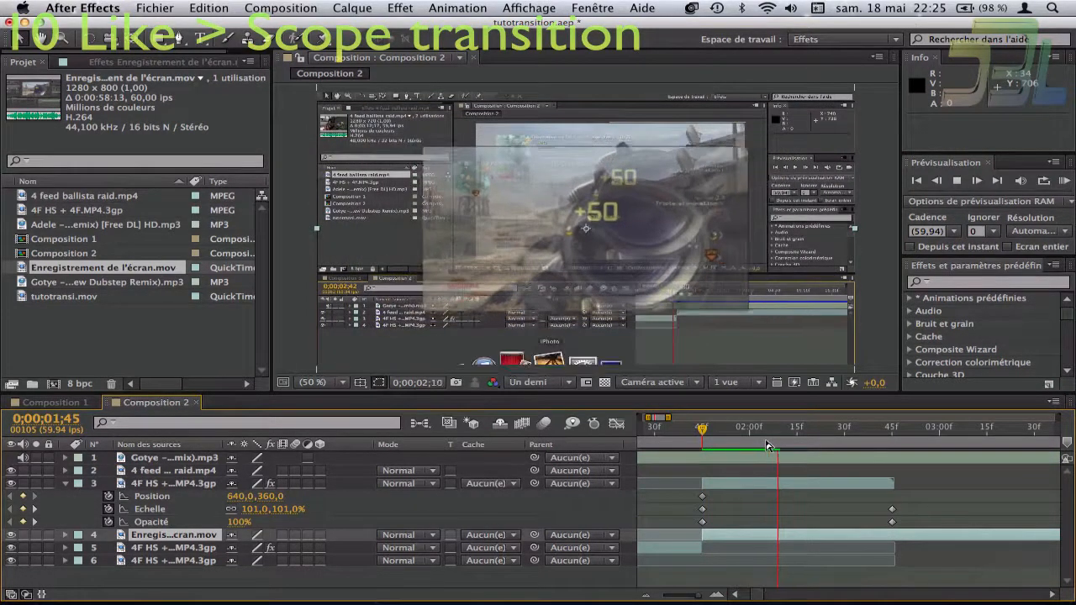
key(space)
drag(757, 537, 702, 534)
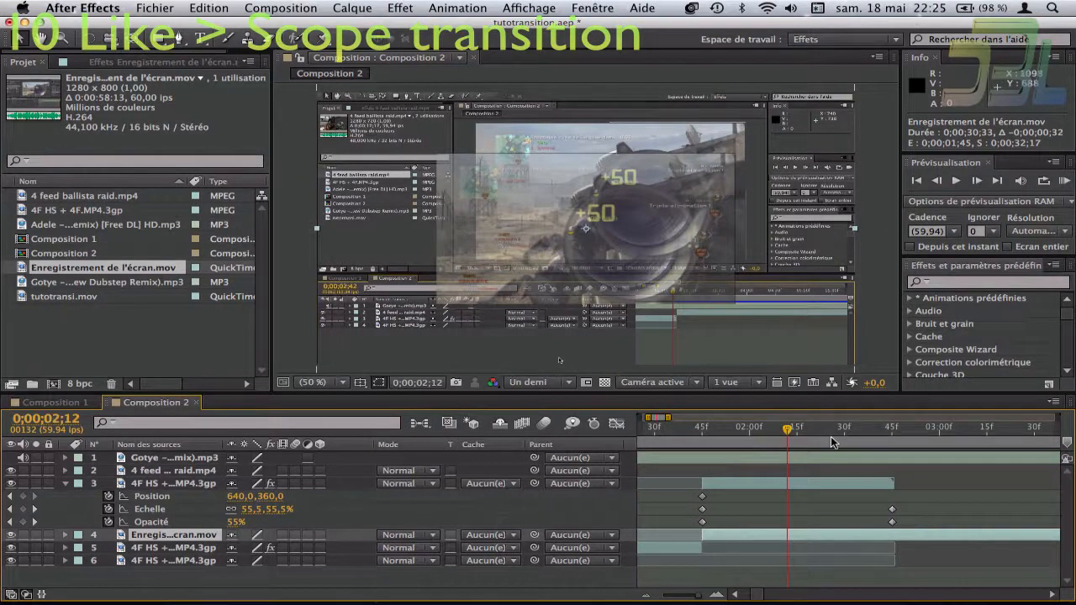
click(869, 425)
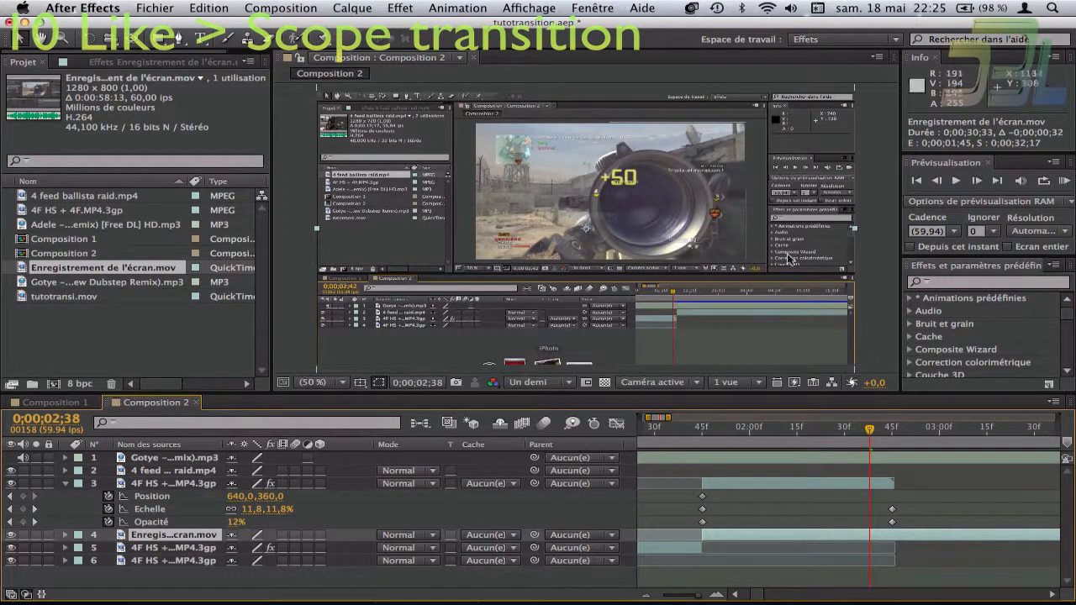
click(699, 429)
click(703, 429)
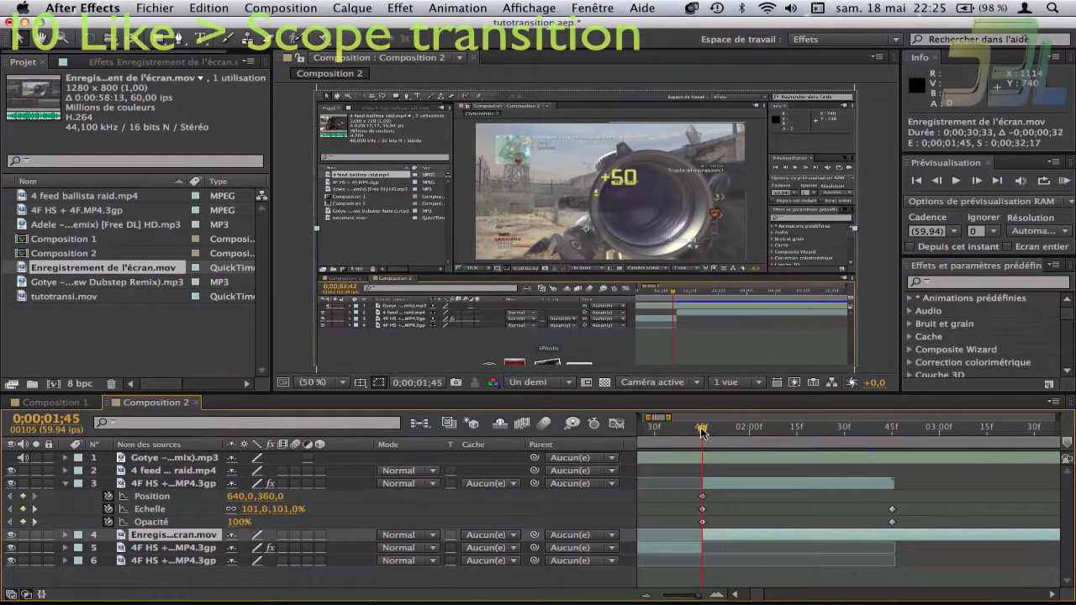
Squeeze the recording layer vertically to 91% scale, keeping its width at 100%, and set the composition view to 50% magnification
click(822, 428)
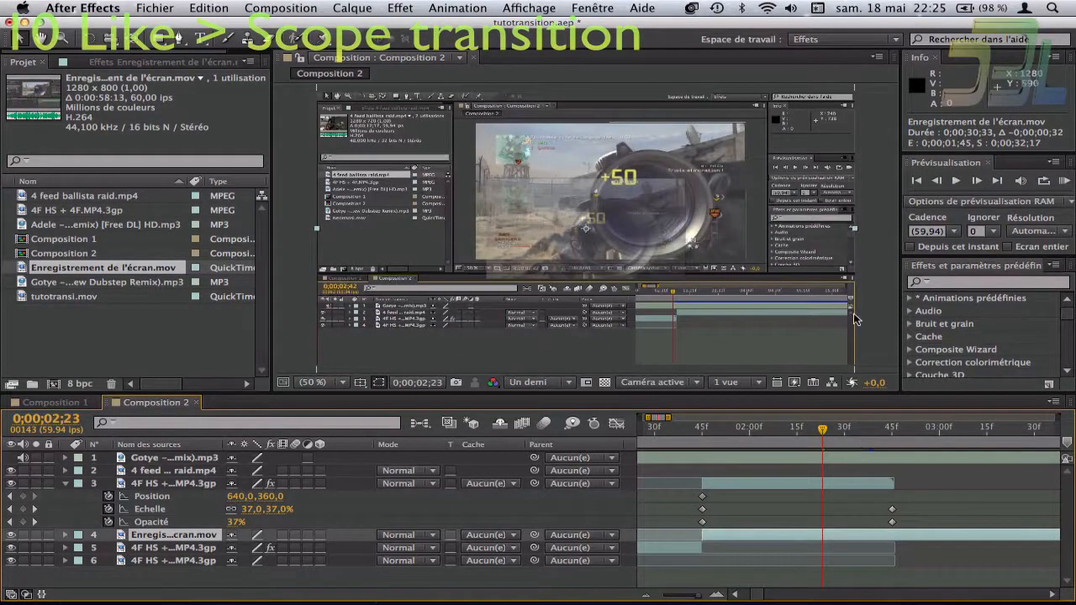
key(comma)
drag(587, 304, 587, 299)
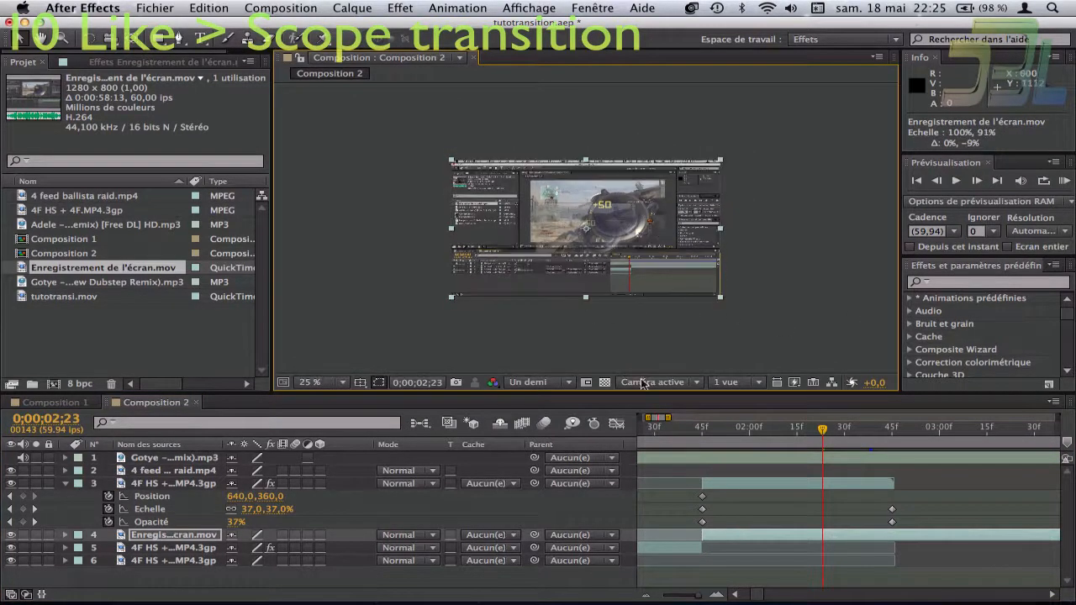
click(332, 382)
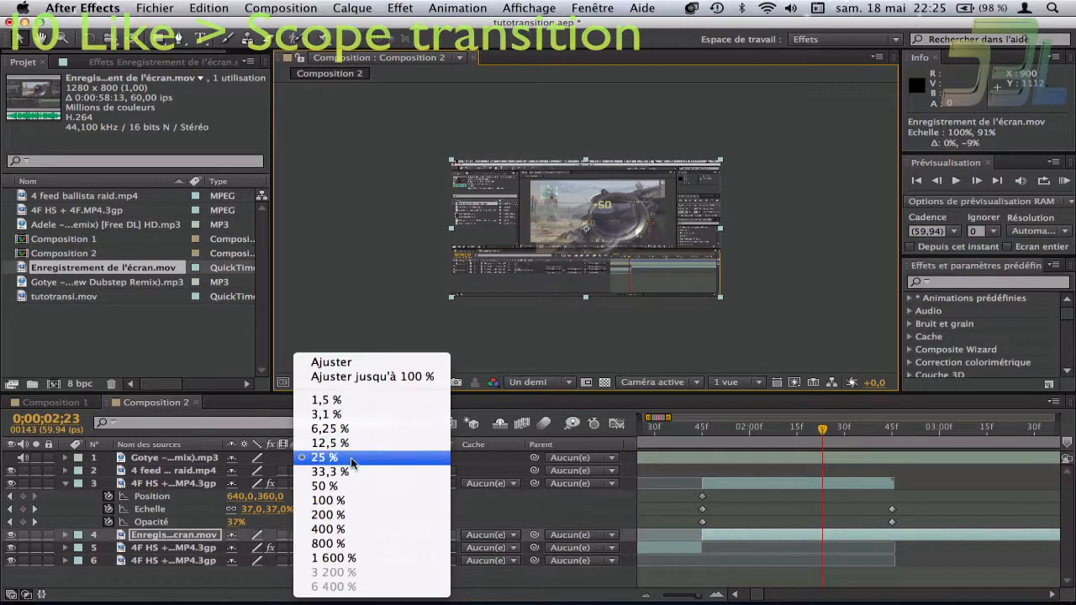
click(357, 492)
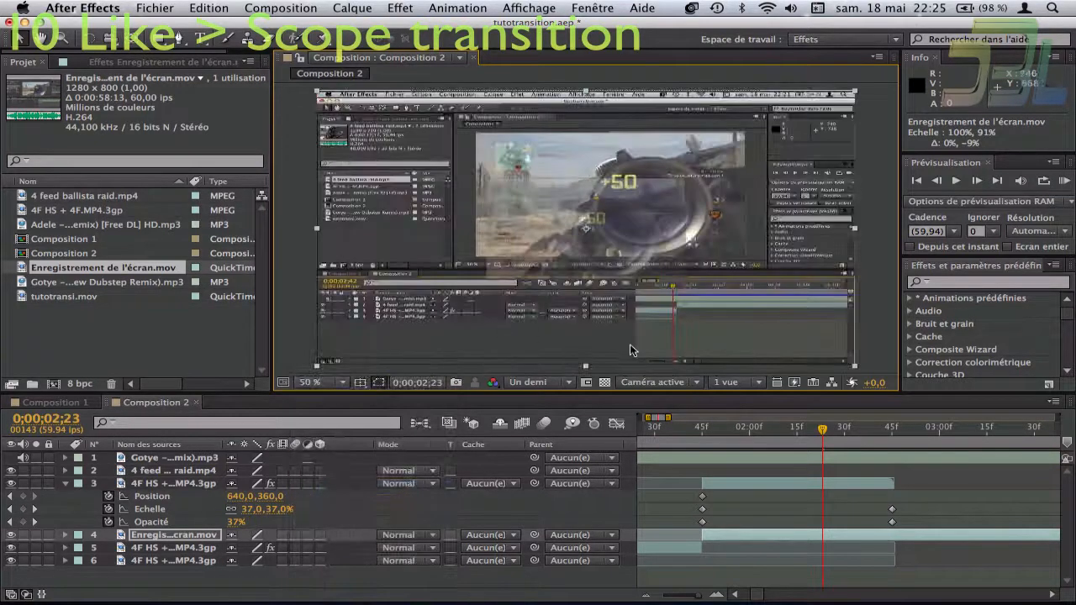
mouse_move(586, 368)
mouse_down()
mouse_move(585, 351)
mouse_move(585, 368)
mouse_up()
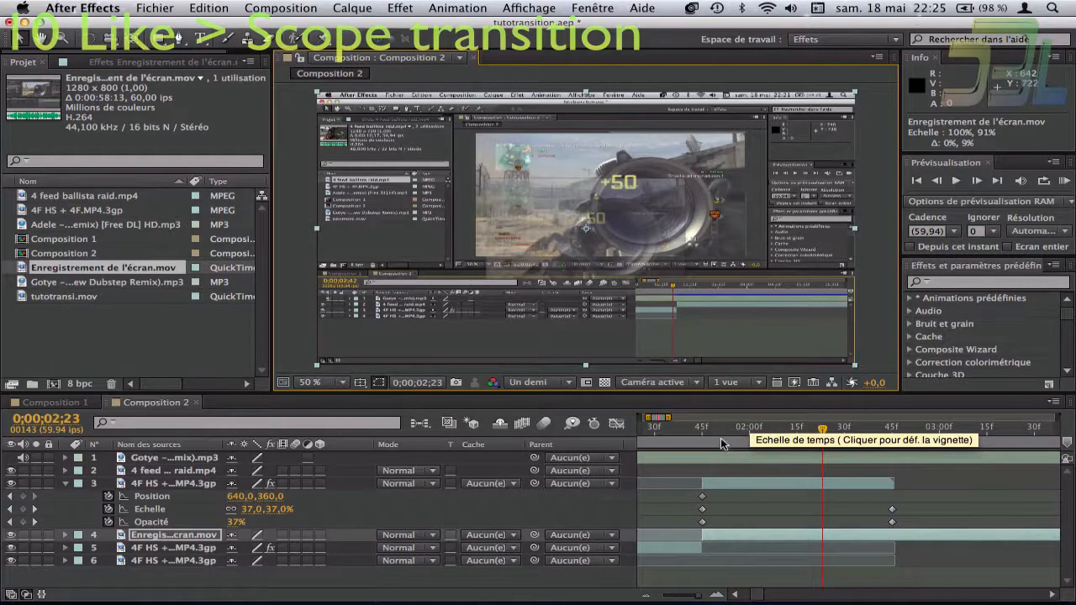
Keyframe the shrinking segment's position at 724,0, 298,0 at 0;00;01;57
click(709, 435)
click(740, 436)
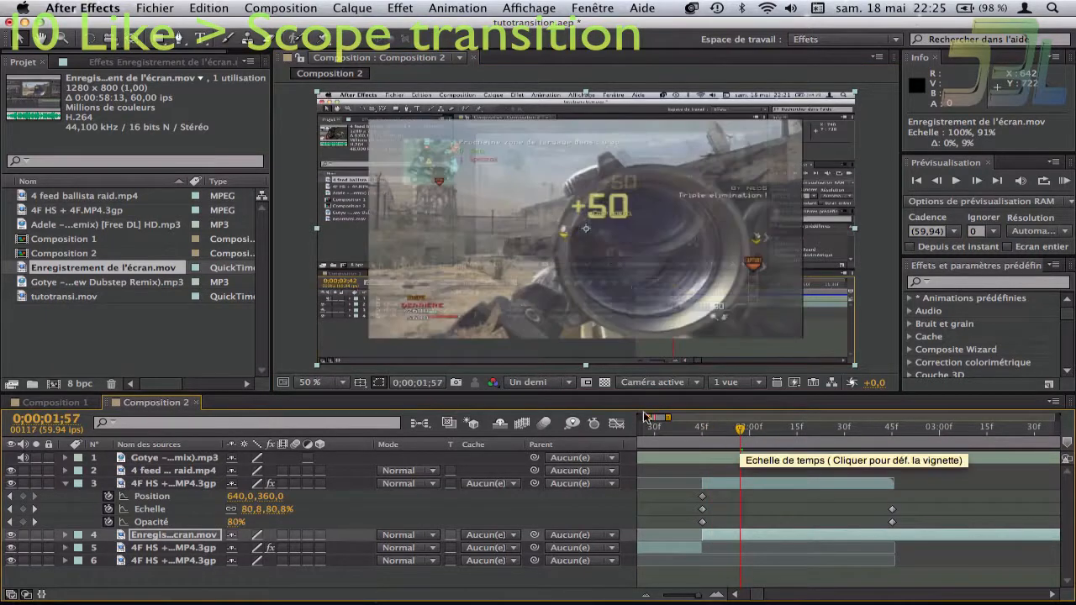
drag(238, 496, 247, 496)
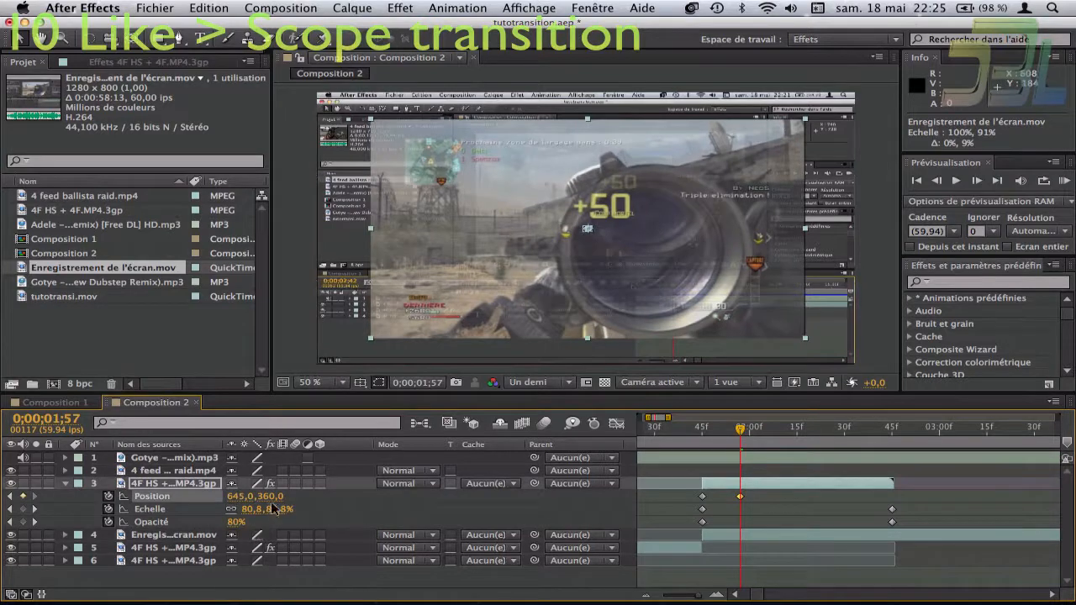
drag(275, 503, 307, 499)
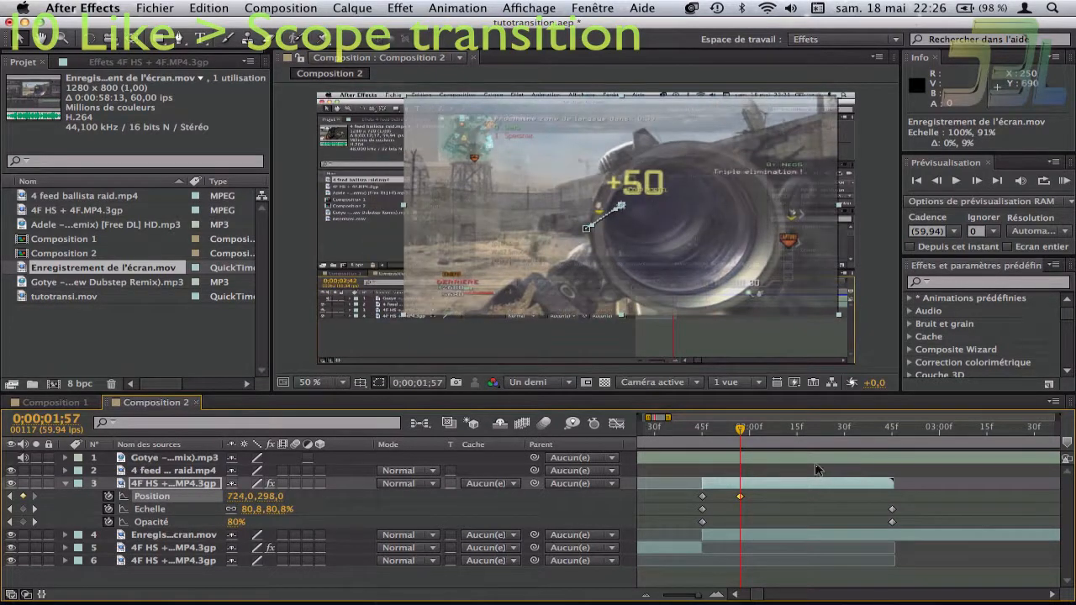
Keyframe the shrinking segment's position at 707,0, 265,0 at 0;00;02;21 and check its alignment at 0;00;02;37
click(817, 427)
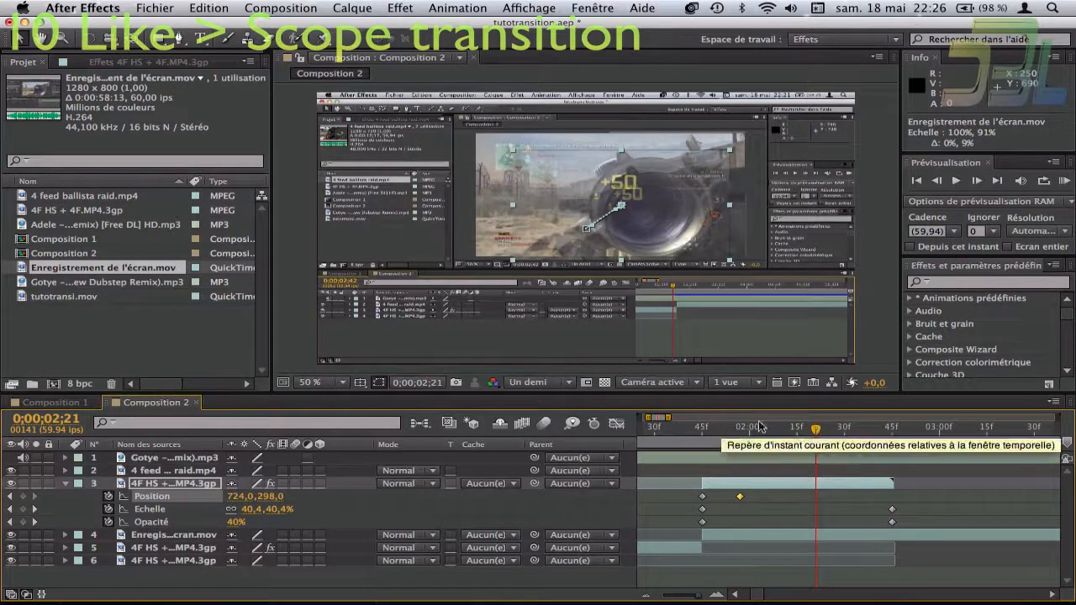
mouse_move(229, 502)
mouse_down()
mouse_move(208, 491)
mouse_move(263, 496)
mouse_move(245, 496)
mouse_up()
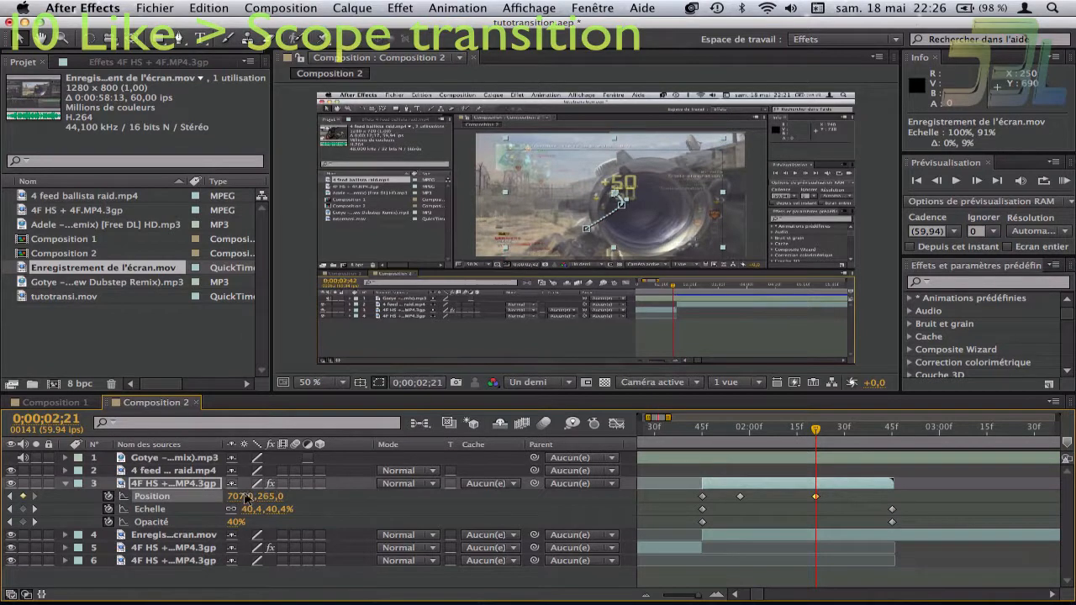
click(868, 433)
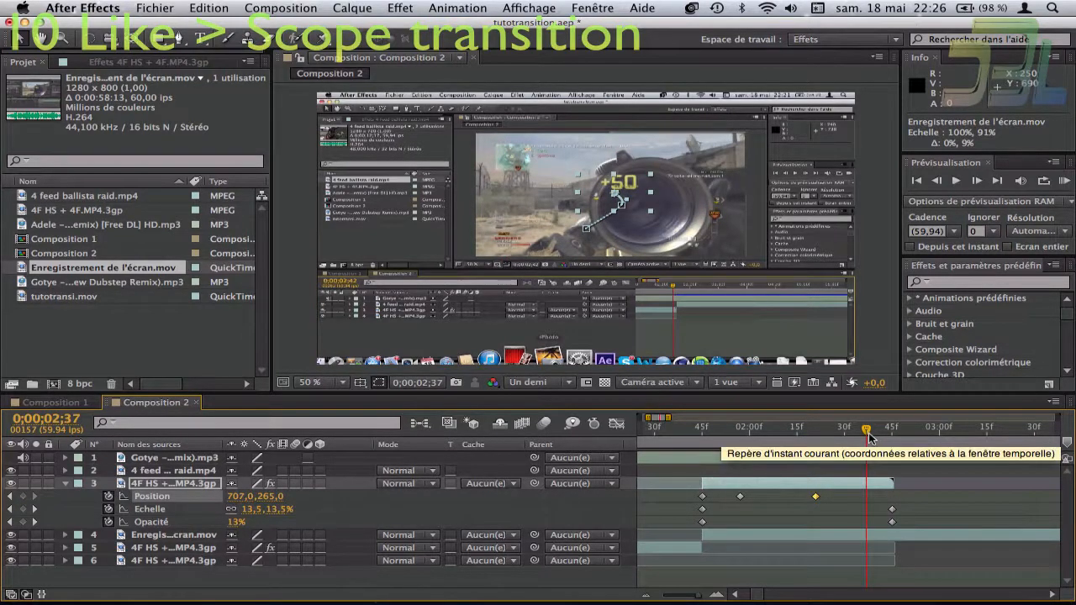
Preview the recording from 0;00;04;27 and move the 4 feed ballista raid.mp4 layer out to start at 0;00;27;41
drag(669, 416, 794, 446)
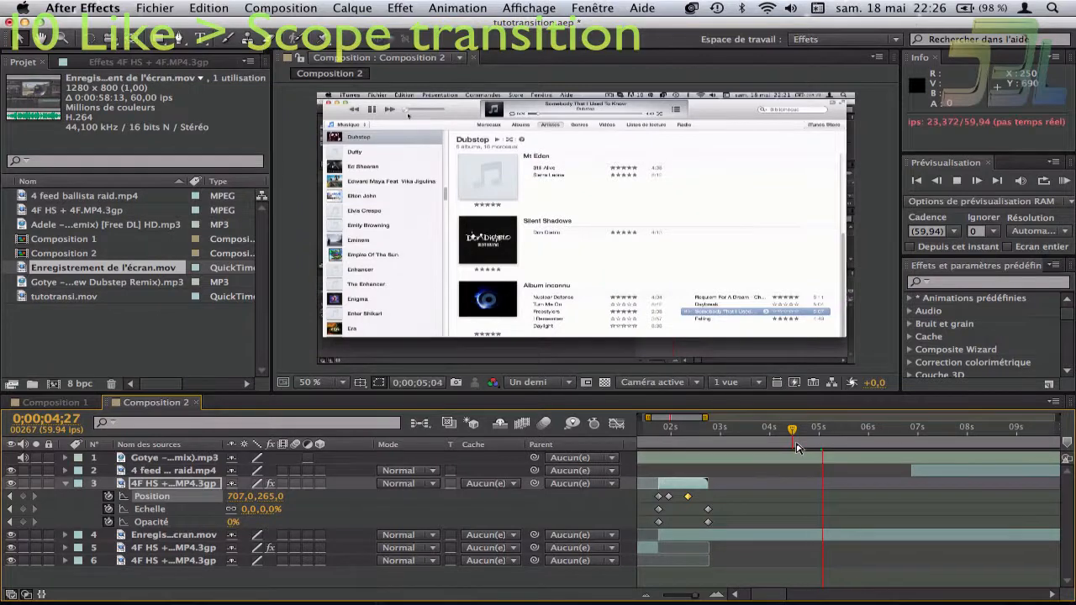
key(space)
drag(703, 417, 809, 423)
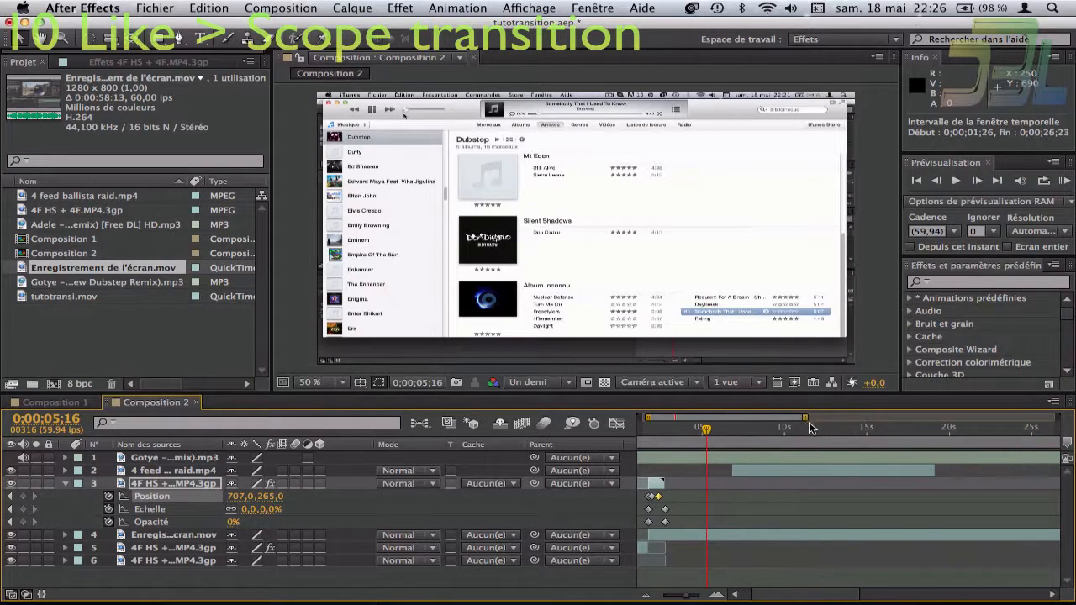
drag(790, 475, 903, 471)
drag(1007, 460, 1012, 460)
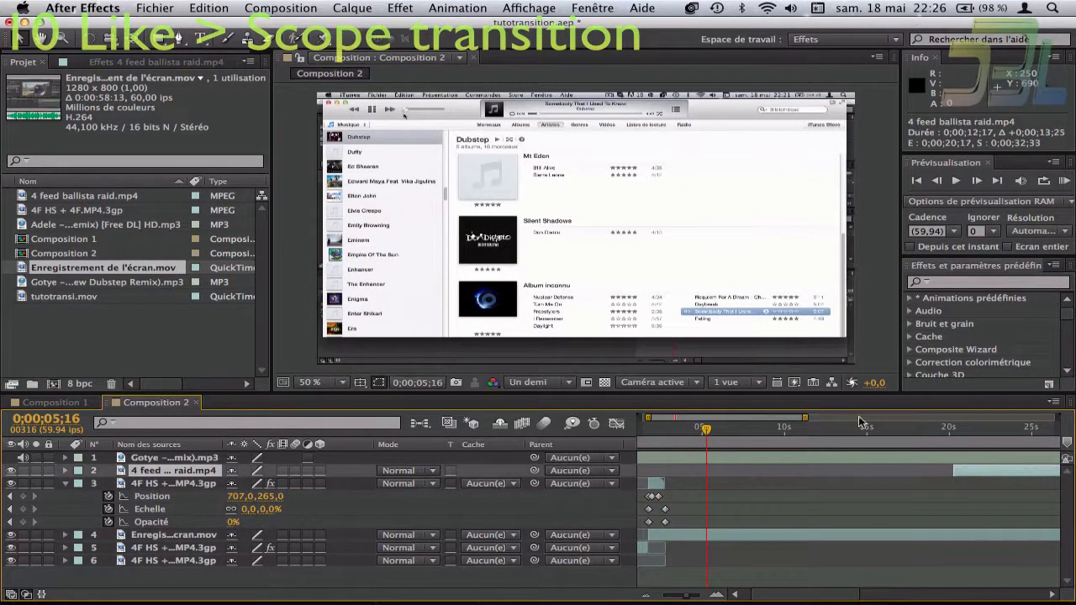
click(925, 435)
drag(725, 412, 799, 415)
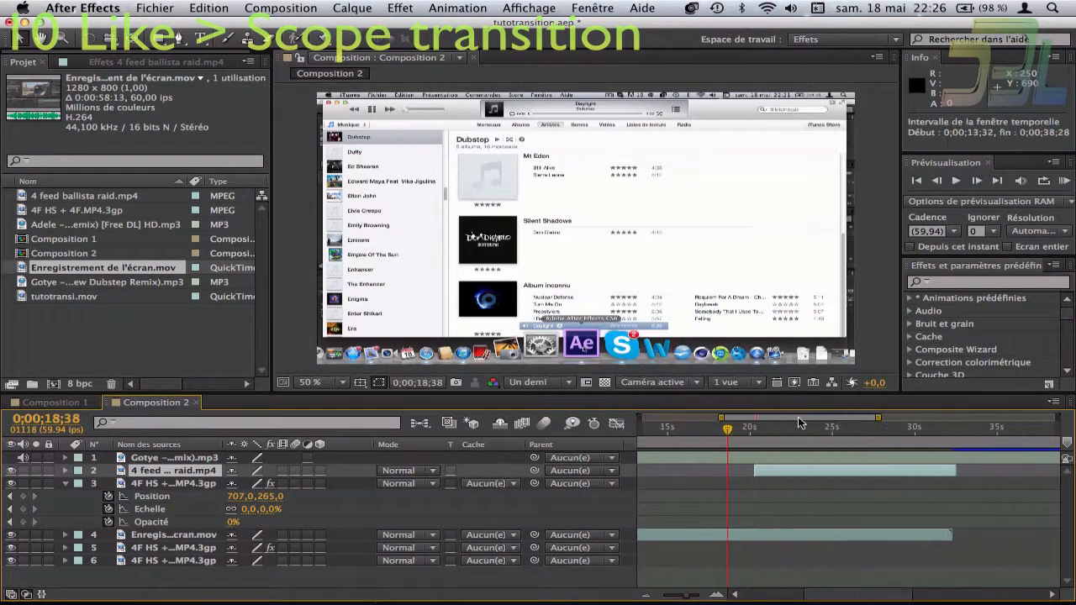
drag(798, 467, 929, 472)
Find the recording's switch back to After Effects and move the 4 feed ballista raid.mp4 layer to start there, at 0;00;19;03
drag(769, 428, 735, 428)
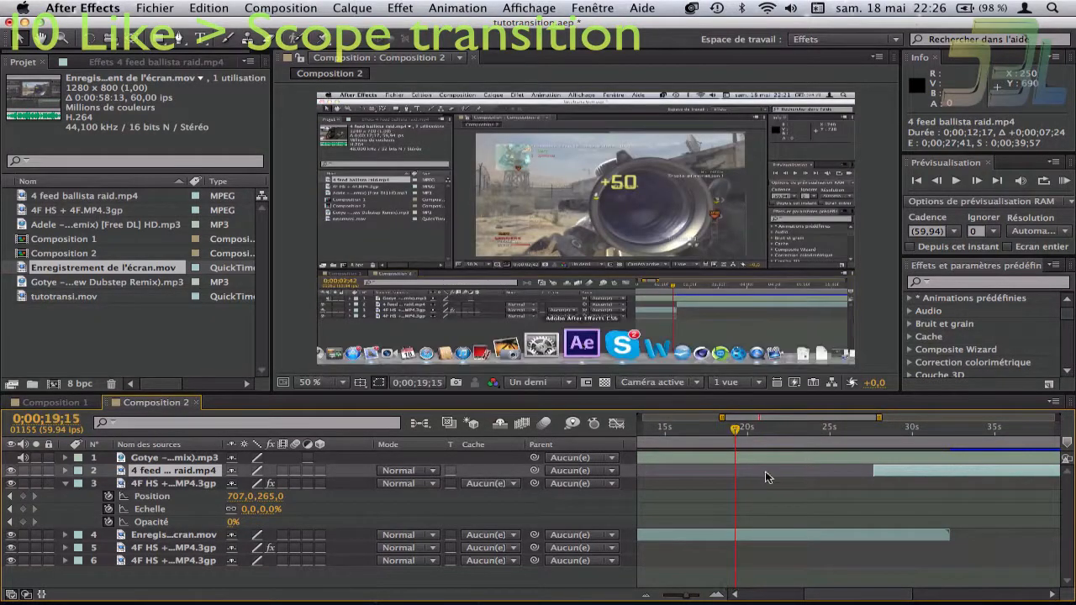
click(725, 427)
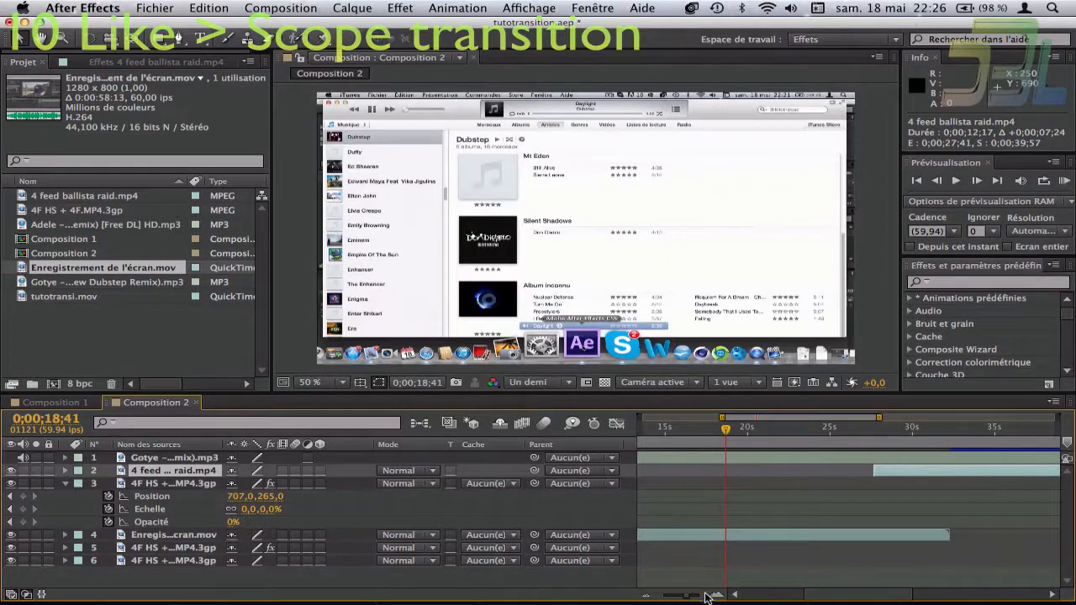
key(Page_Down)
key(space)
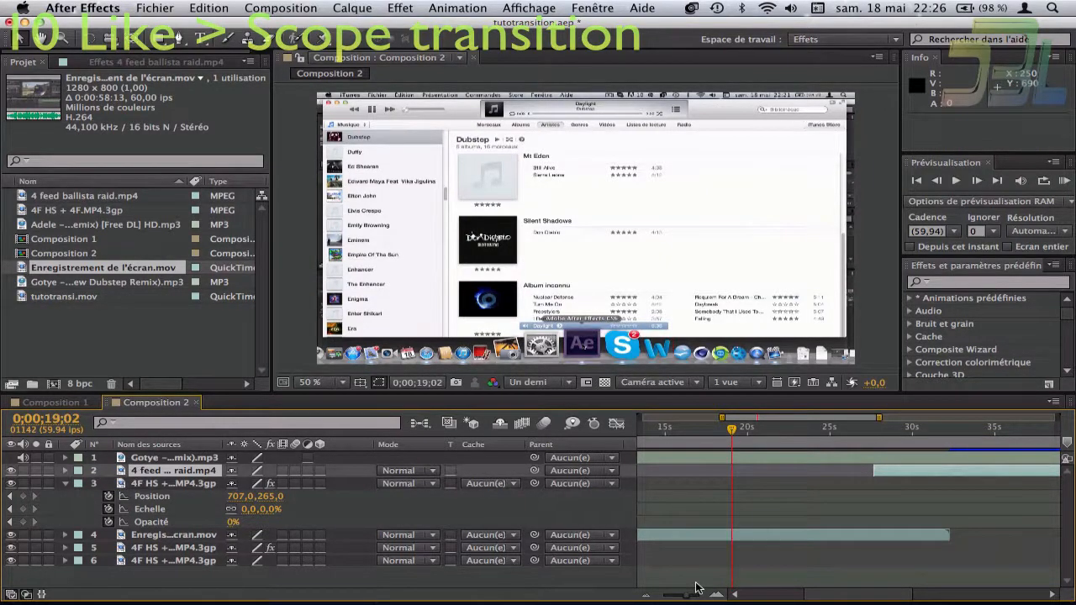
key(Page_Up)
drag(914, 472, 773, 471)
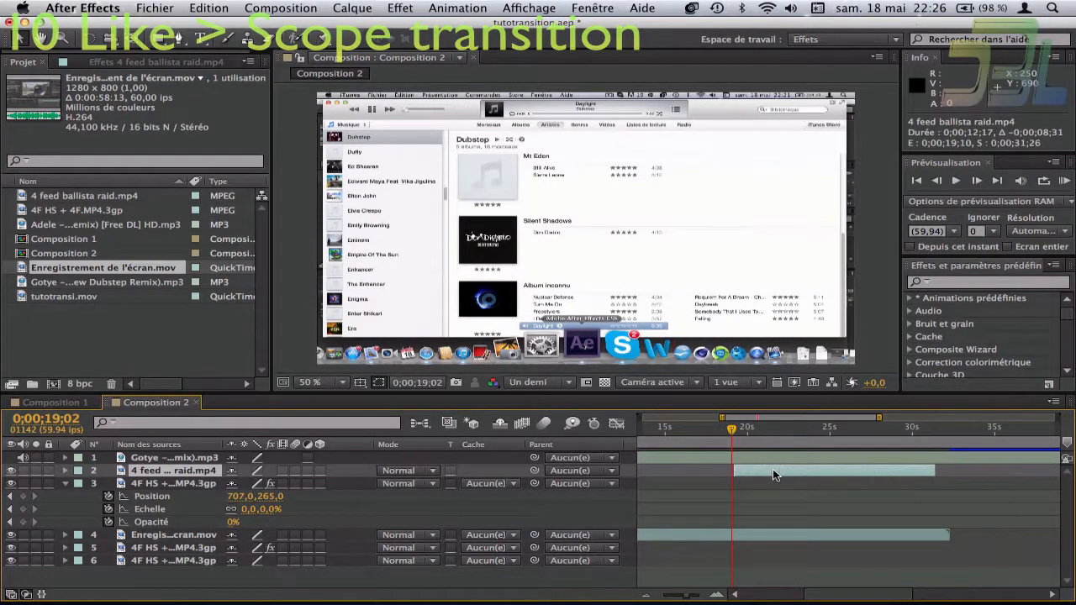
key(Page_Down)
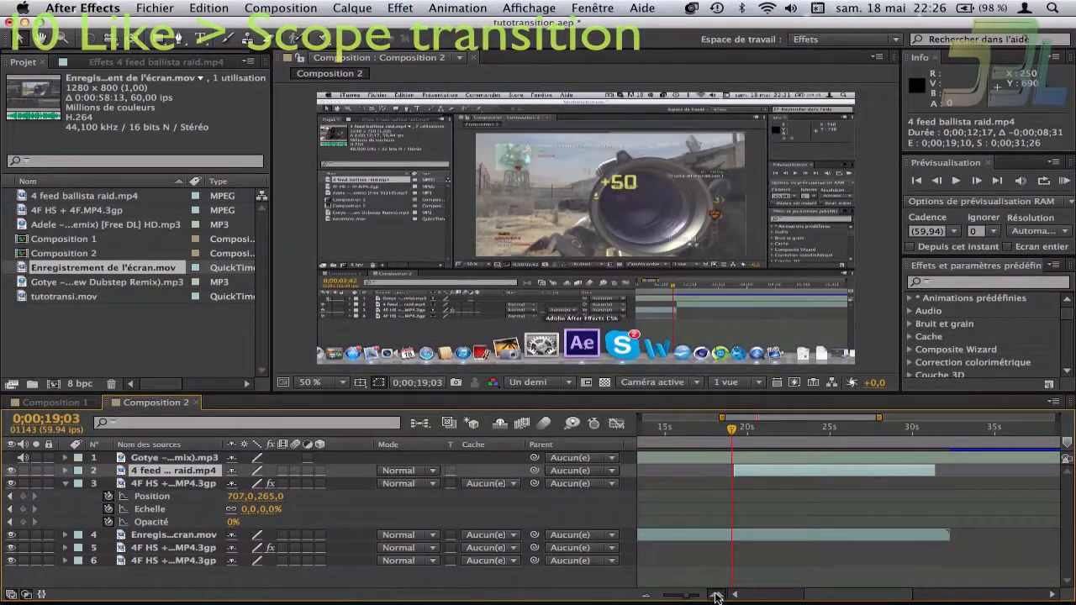
click(715, 595)
drag(787, 472, 771, 471)
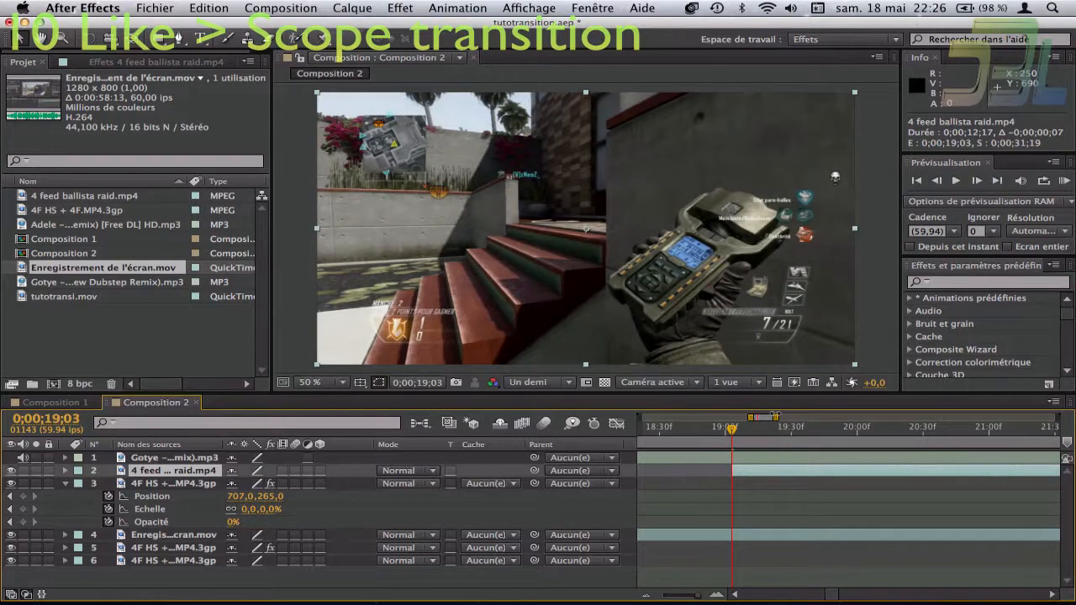
Keyframe the 4 feed ballista raid.mp4 layer's position at 640,0, 360,0 and scale at 100% at 0;00;20;03
drag(780, 417, 855, 429)
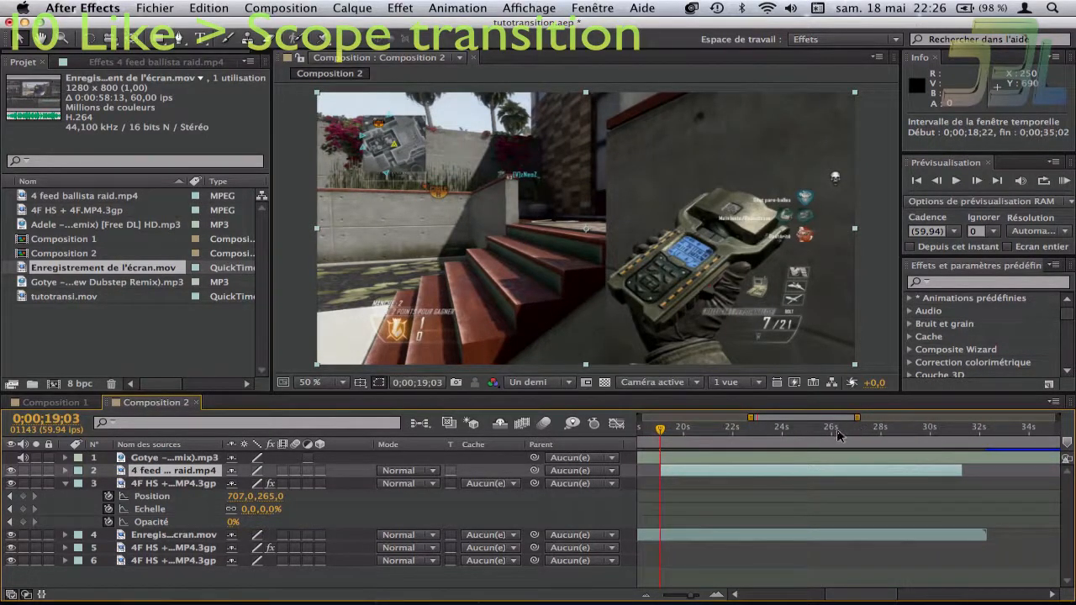
click(65, 484)
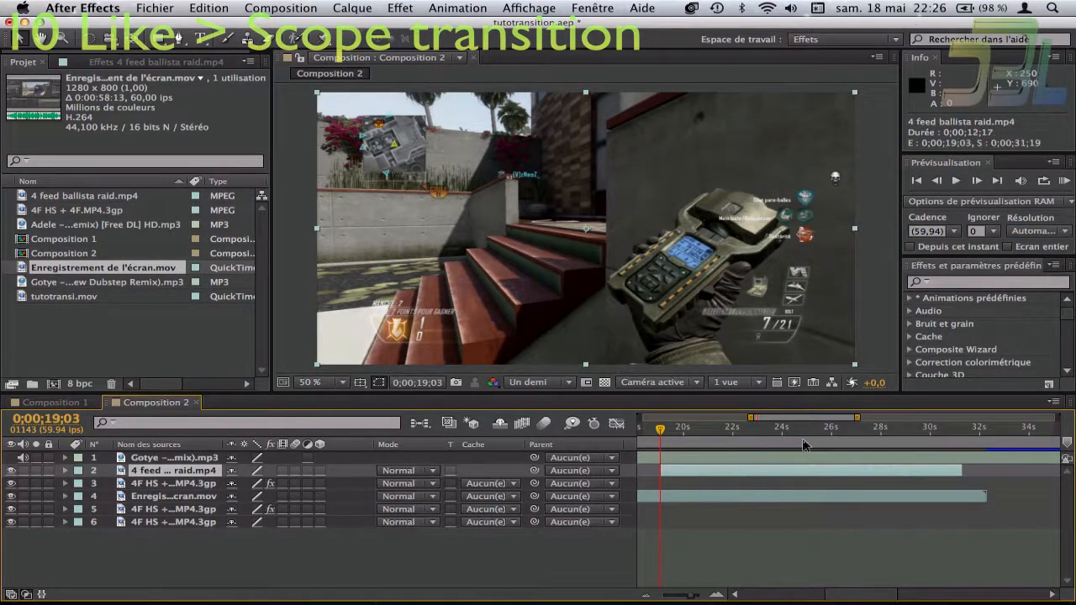
click(418, 382)
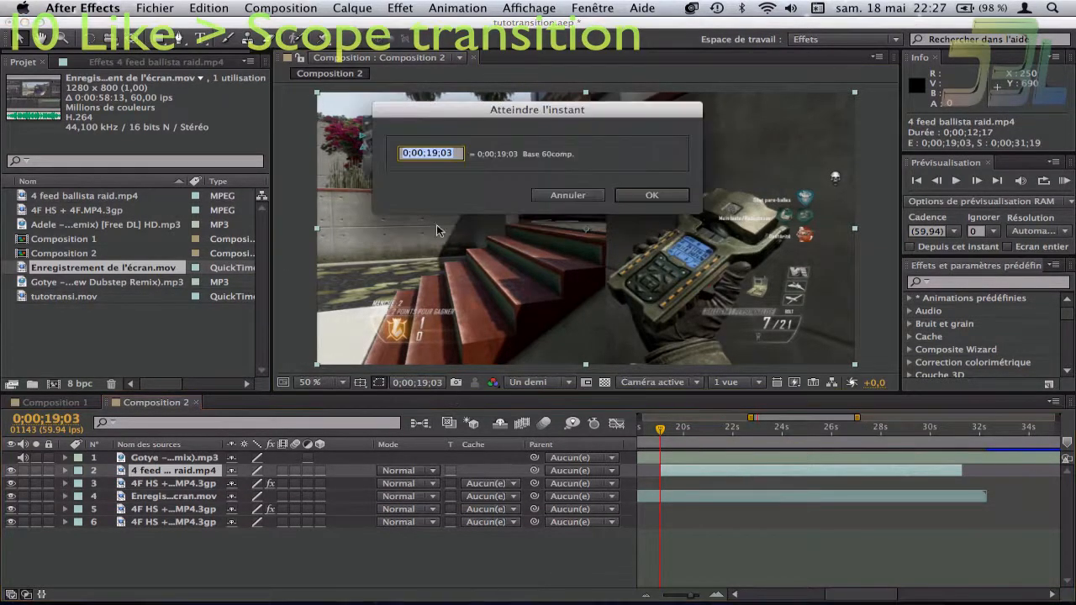
click(434, 152)
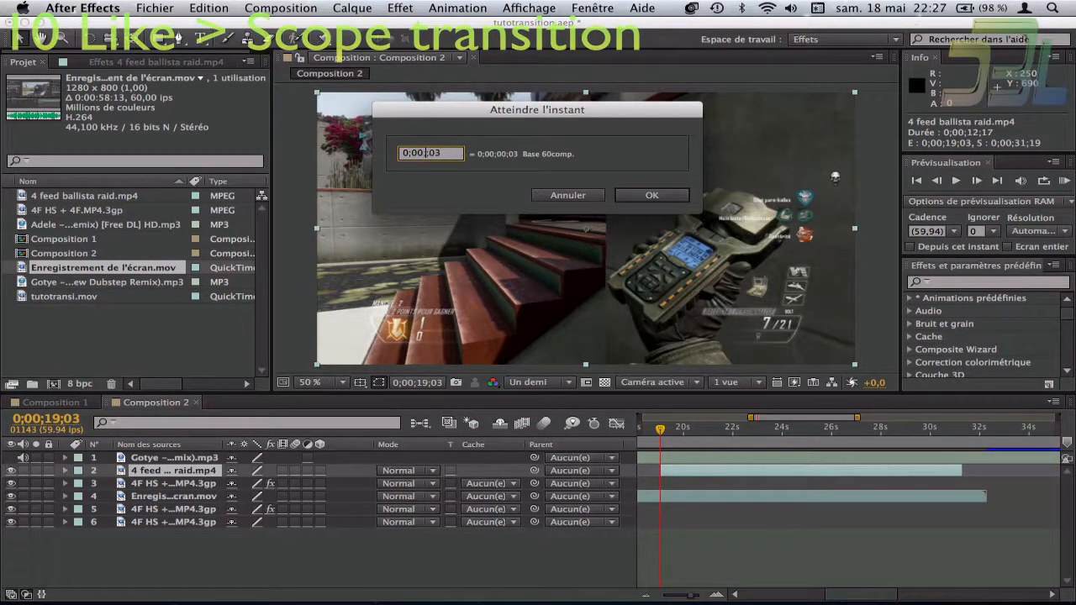
key(Return)
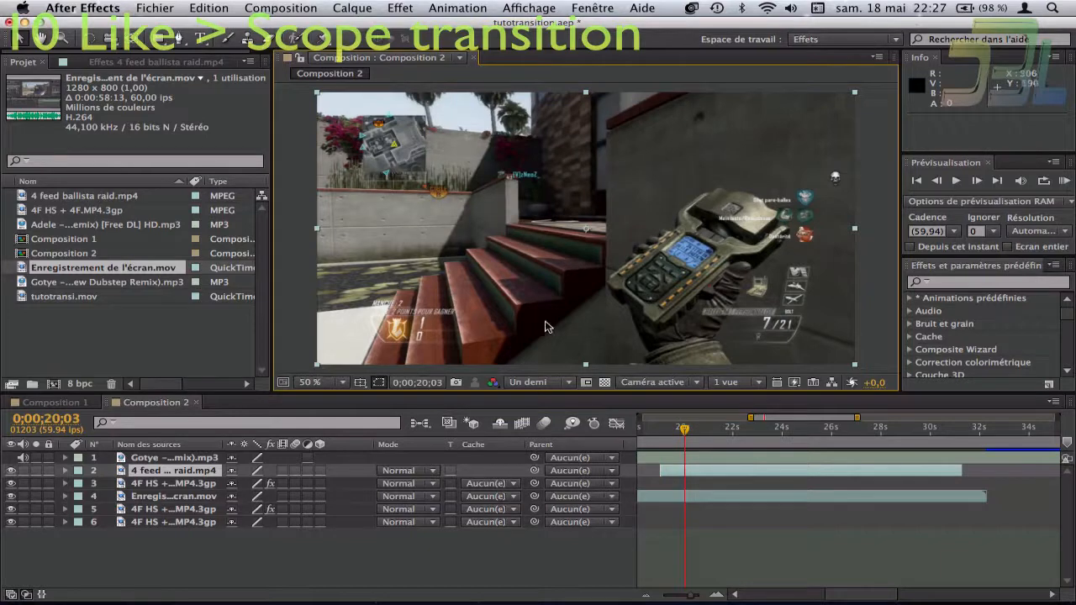
click(692, 469)
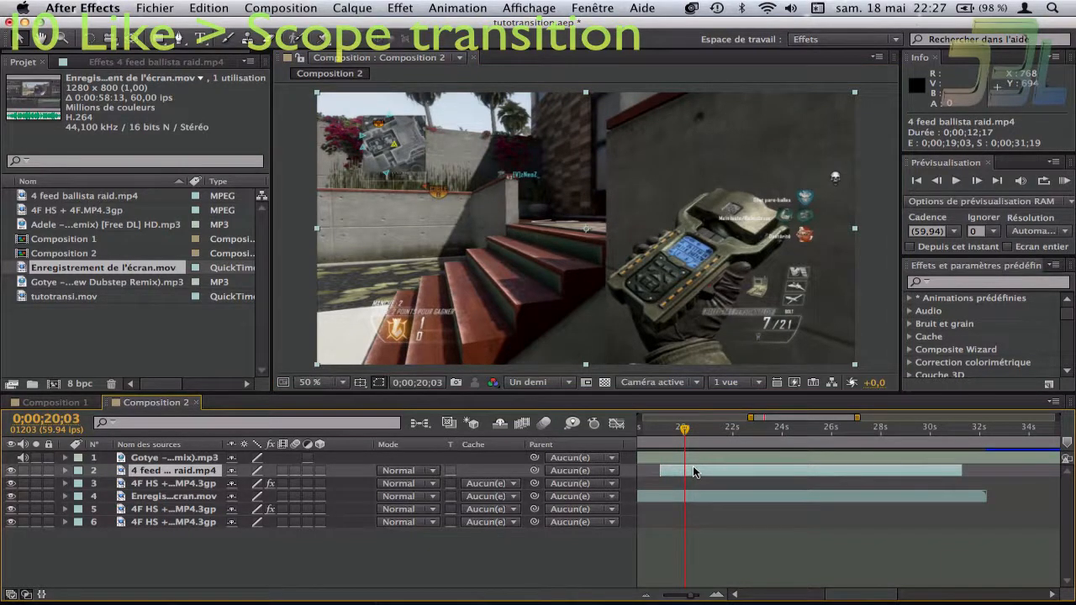
key(p)
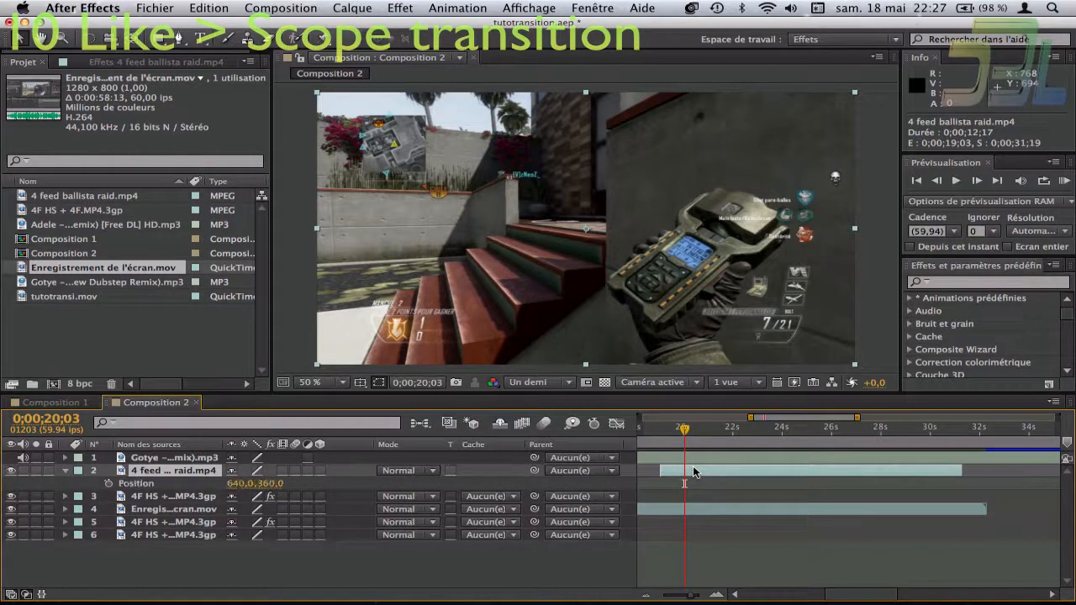
key(shift+s)
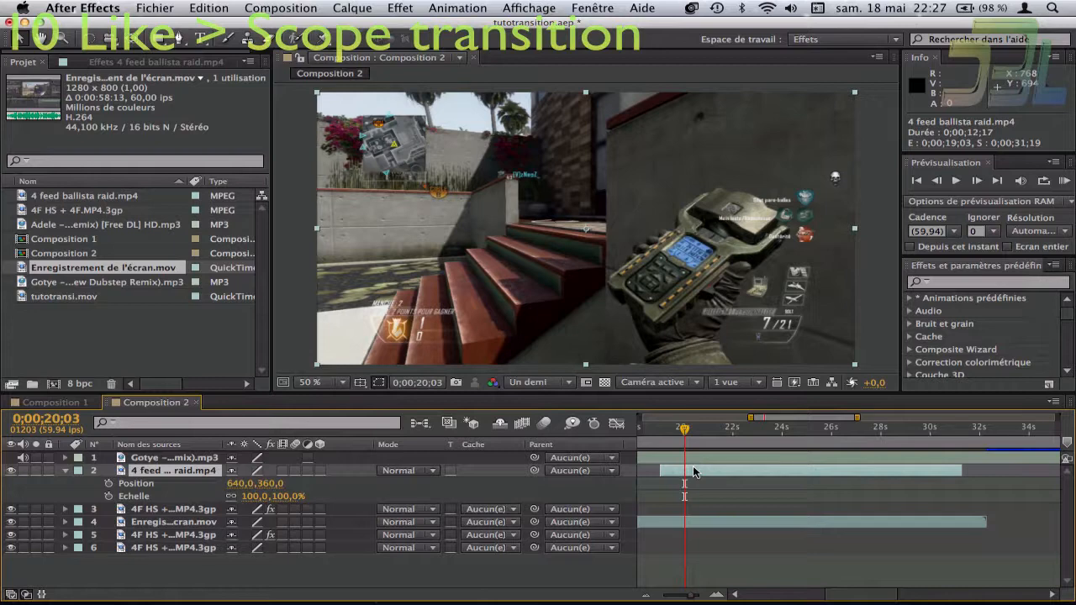
click(108, 483)
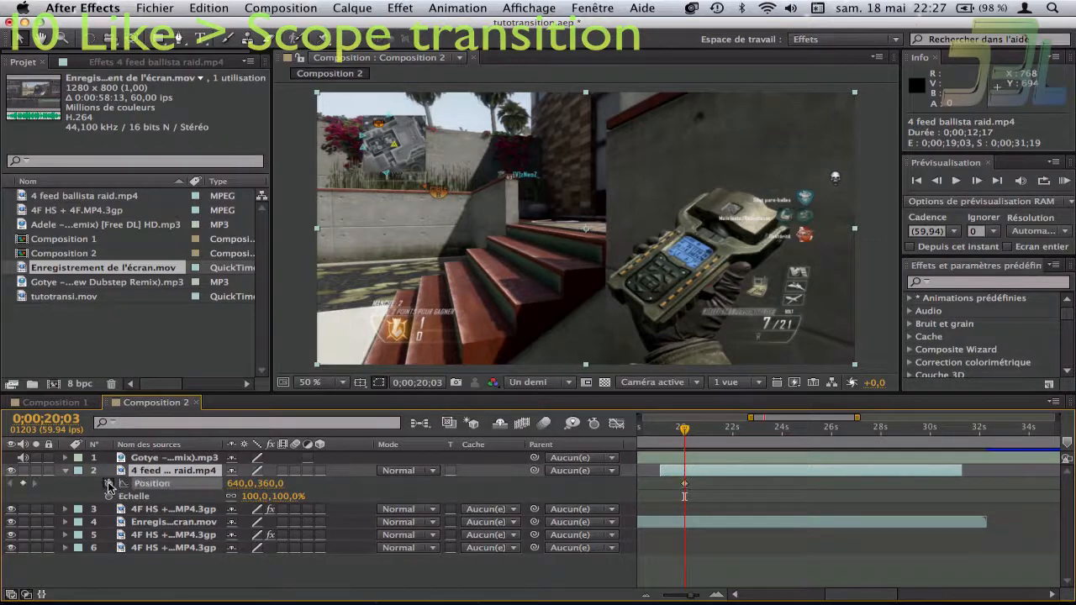
click(109, 496)
At the layer's start, 0;00;19;03, keyframe its scale at 46% and its position at 683,0, 294,0
drag(663, 432, 661, 432)
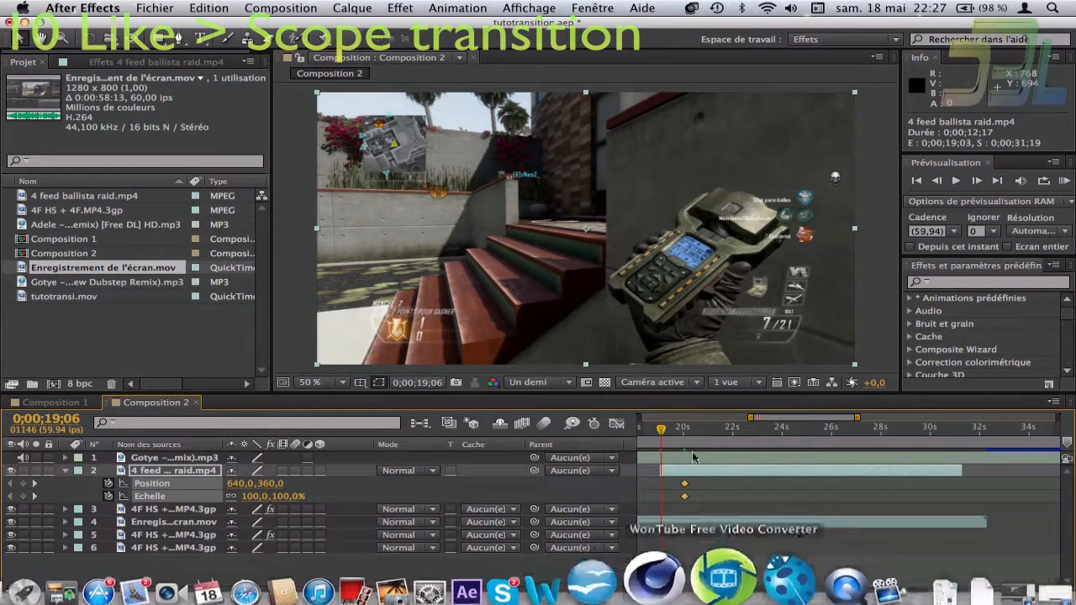
click(716, 595)
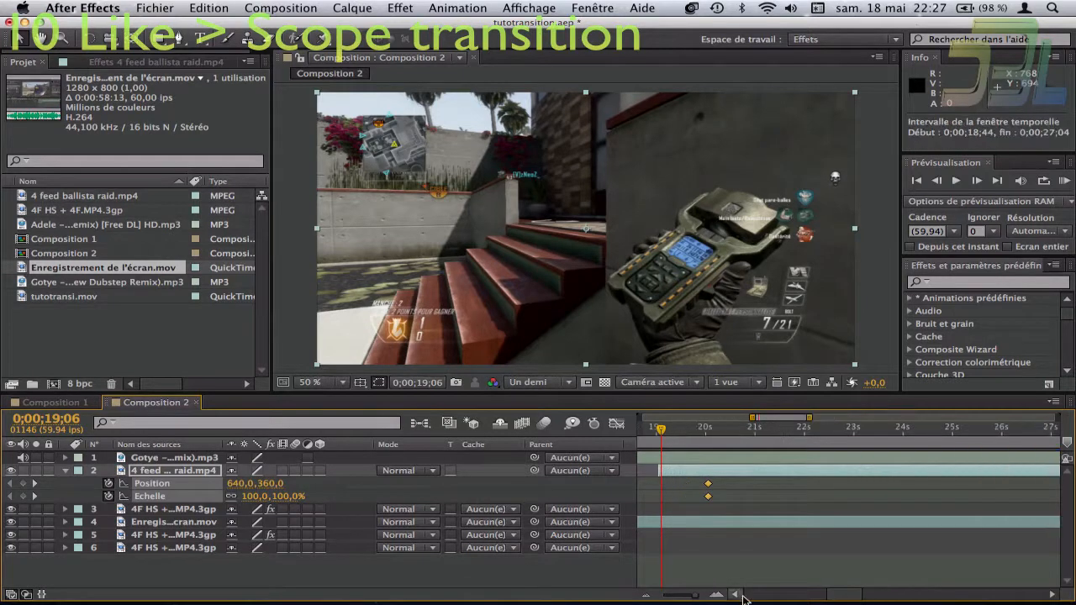
click(736, 595)
click(716, 595)
click(716, 595)
click(716, 595)
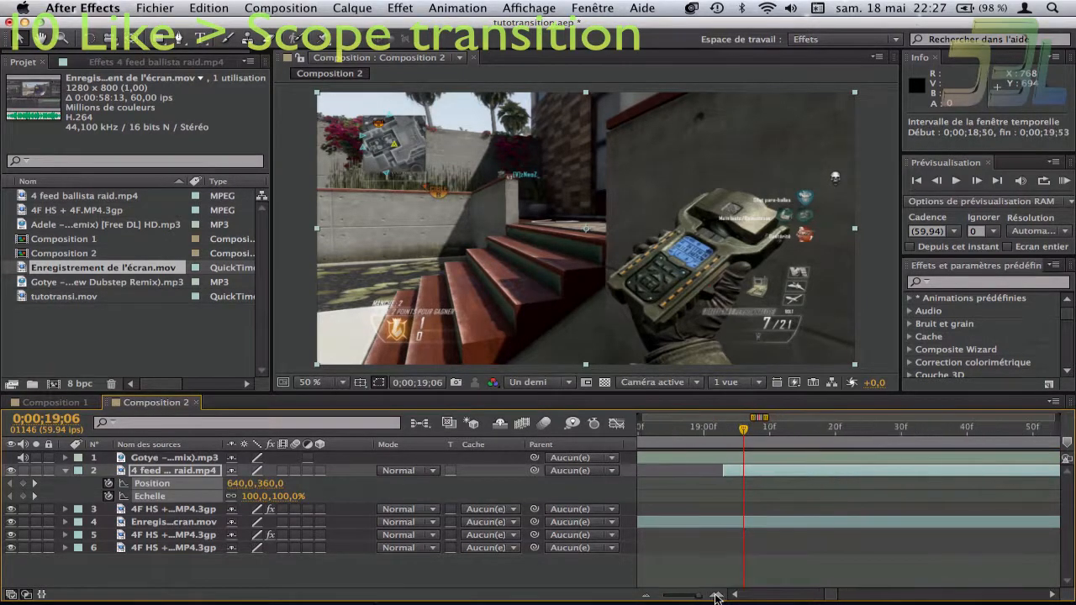
drag(729, 437, 723, 445)
click(108, 497)
drag(252, 496, 231, 497)
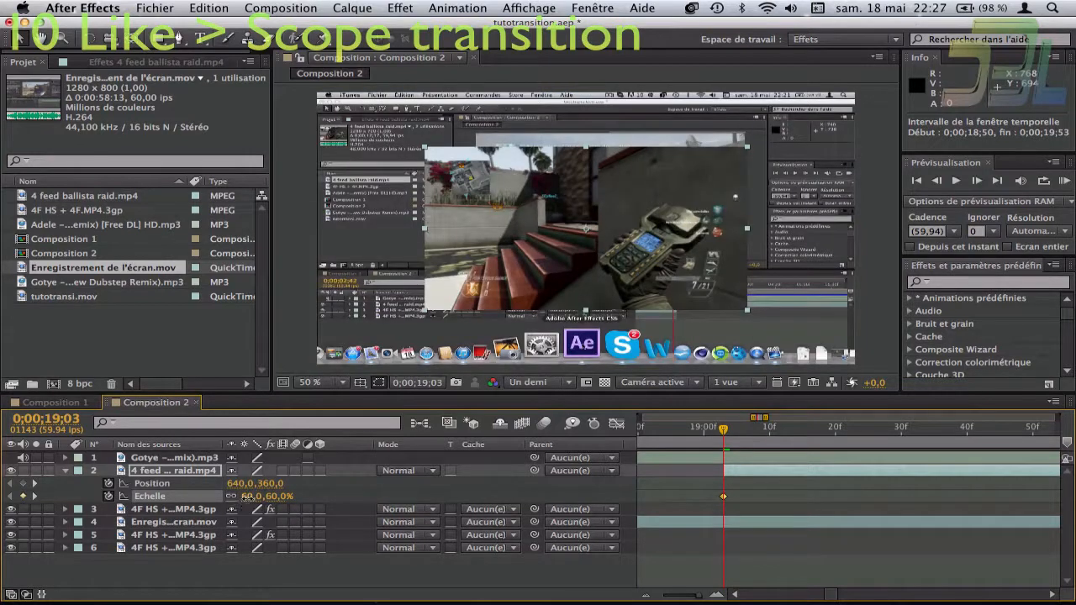
mouse_move(245, 496)
mouse_down()
mouse_move(271, 486)
mouse_move(237, 468)
mouse_move(245, 497)
mouse_up()
Set the 4 feed ballista raid.mp4 layer's starting scale to 48% and its position to 701,0, 281,0
click(249, 497)
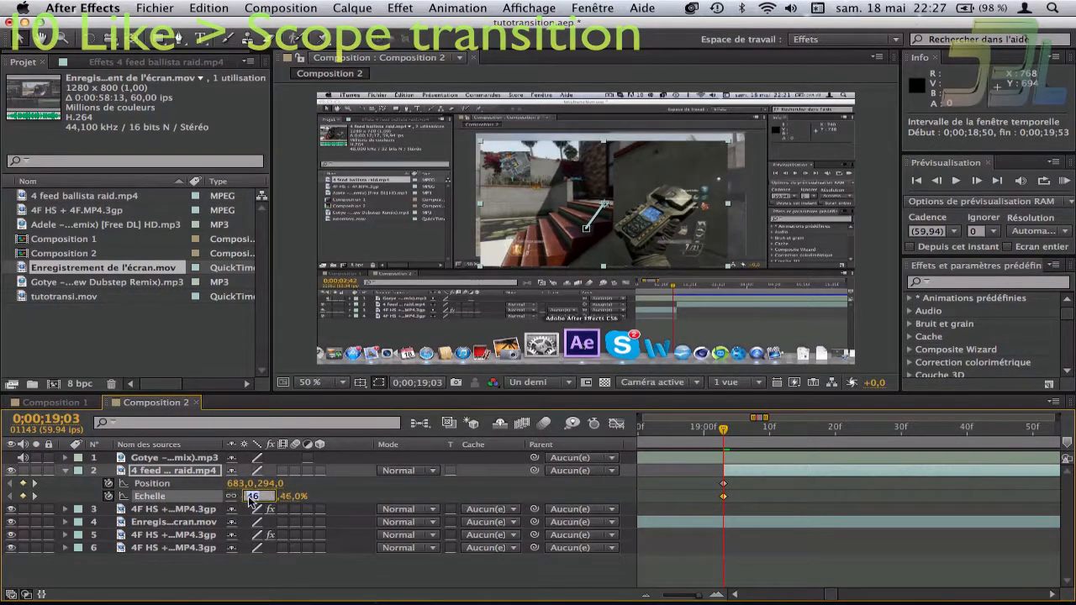
key(Up)
key(Up)
key(Up)
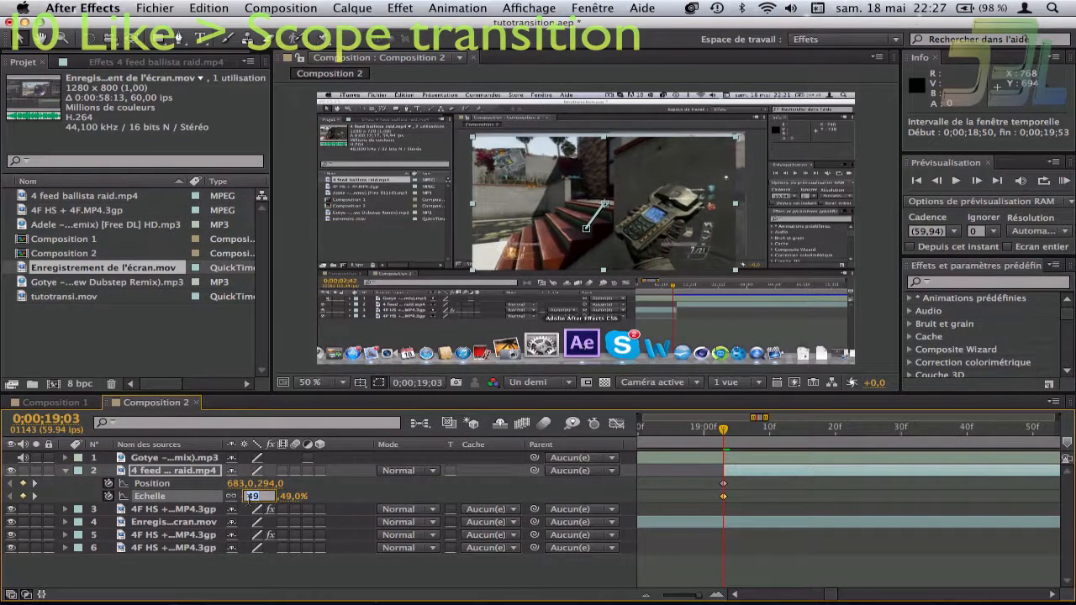
key(Down)
key(Return)
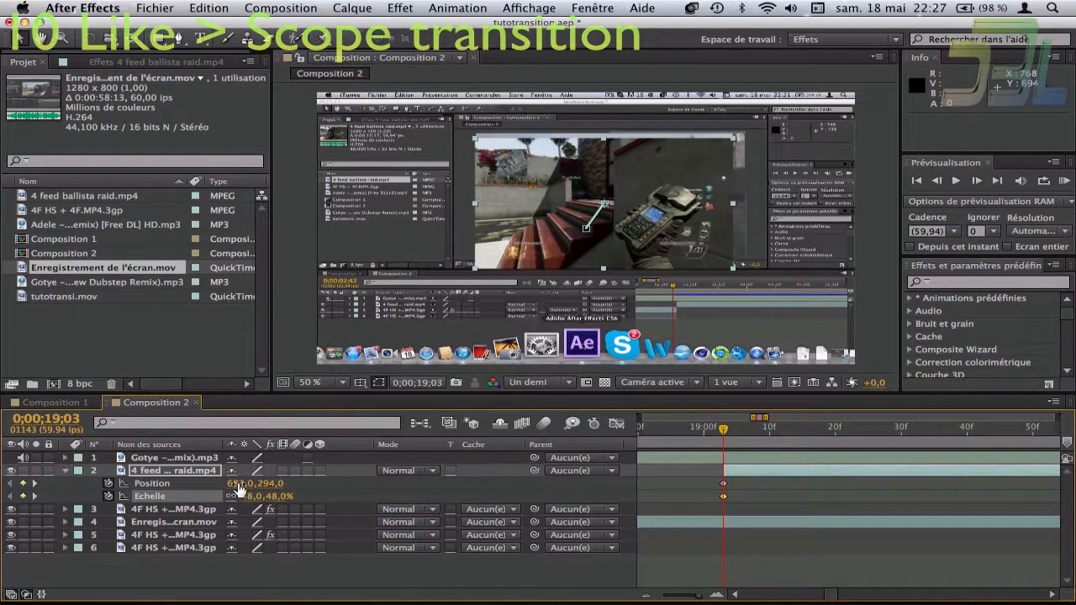
mouse_move(238, 485)
mouse_down()
mouse_move(266, 484)
mouse_move(239, 484)
mouse_up()
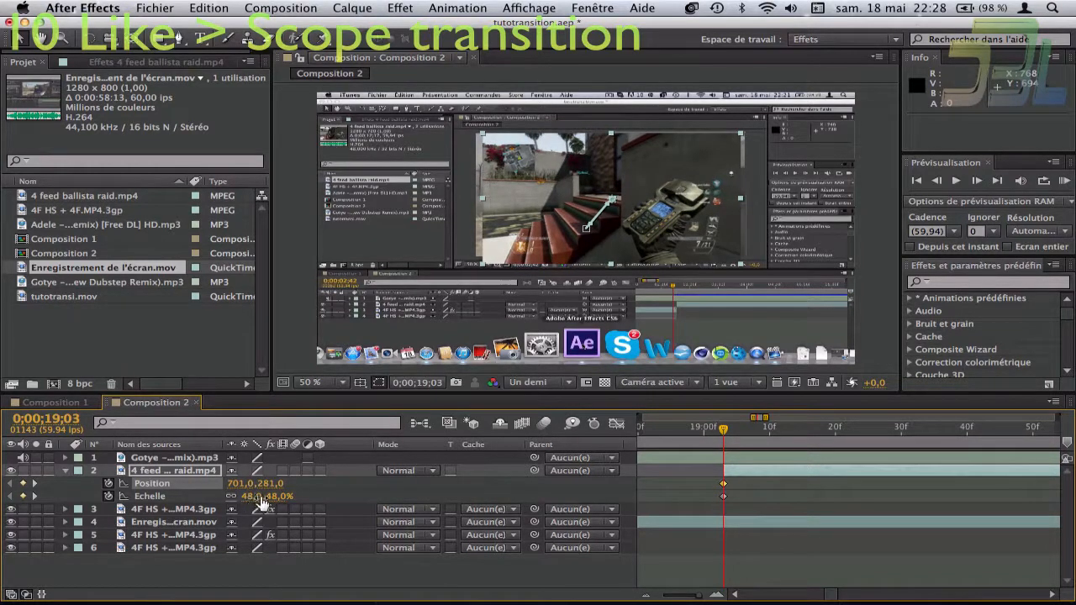
Unlink the layer's scale proportions and set the horizontal scale to 51% at 0;00;19;03
click(263, 501)
click(232, 497)
click(249, 496)
key(Down)
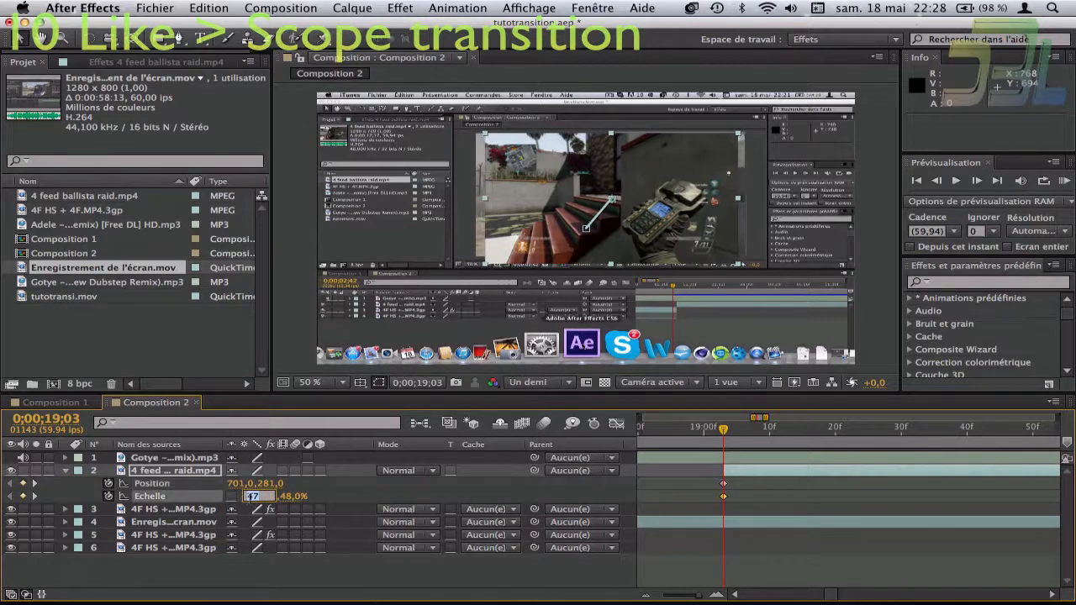
key(Up)
key(Up)
key(Up)
key(Up)
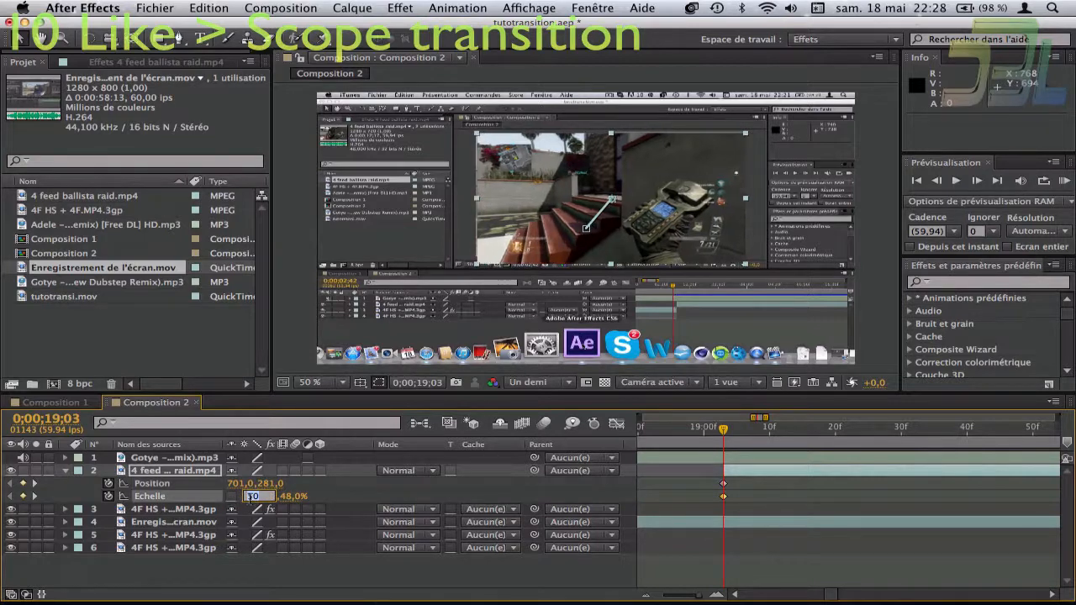
key(Up)
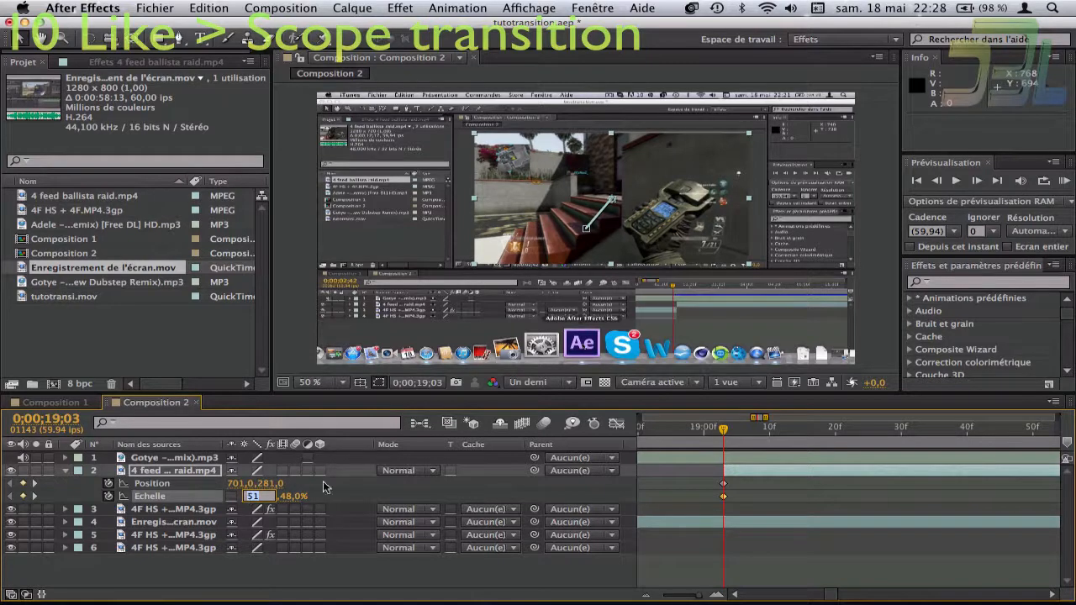
key(Return)
Set the layer's vertical scale to 46% and its vertical position to 271,0 at 0;00;19;03
click(282, 496)
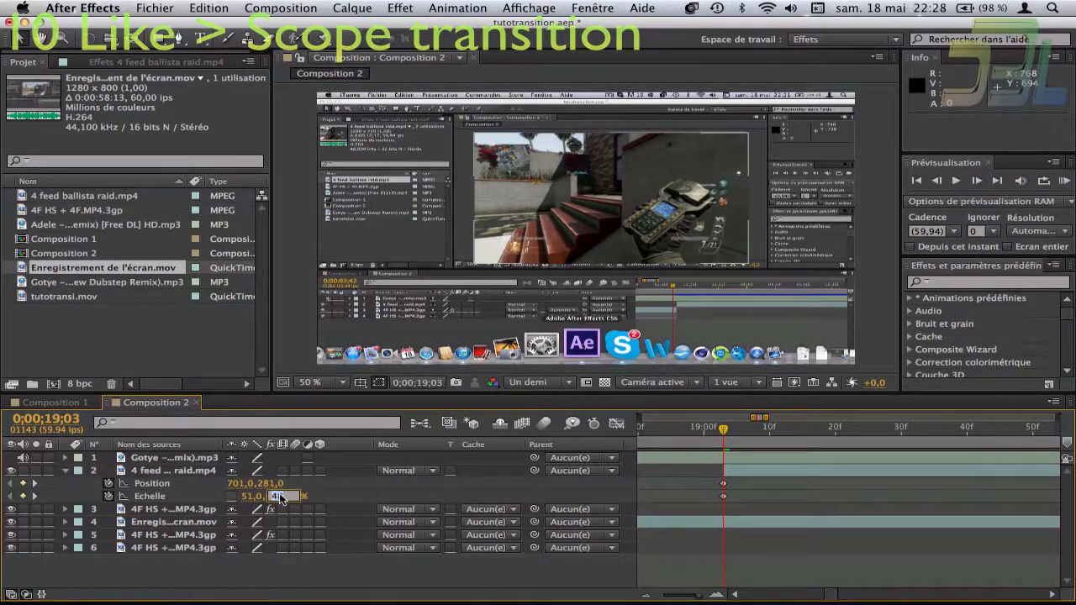
key(Down)
key(Down)
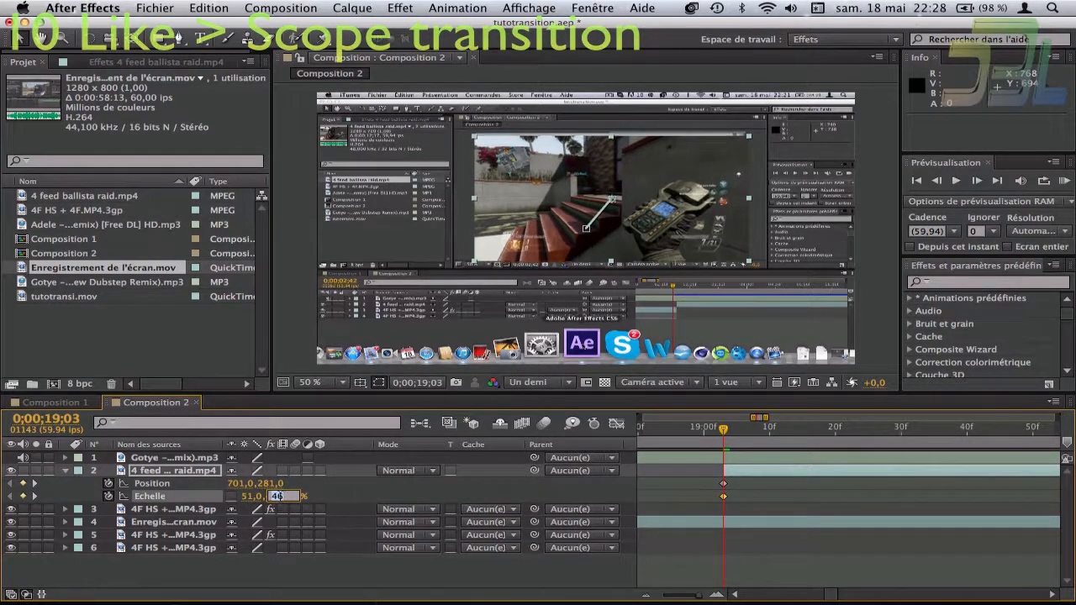
click(243, 484)
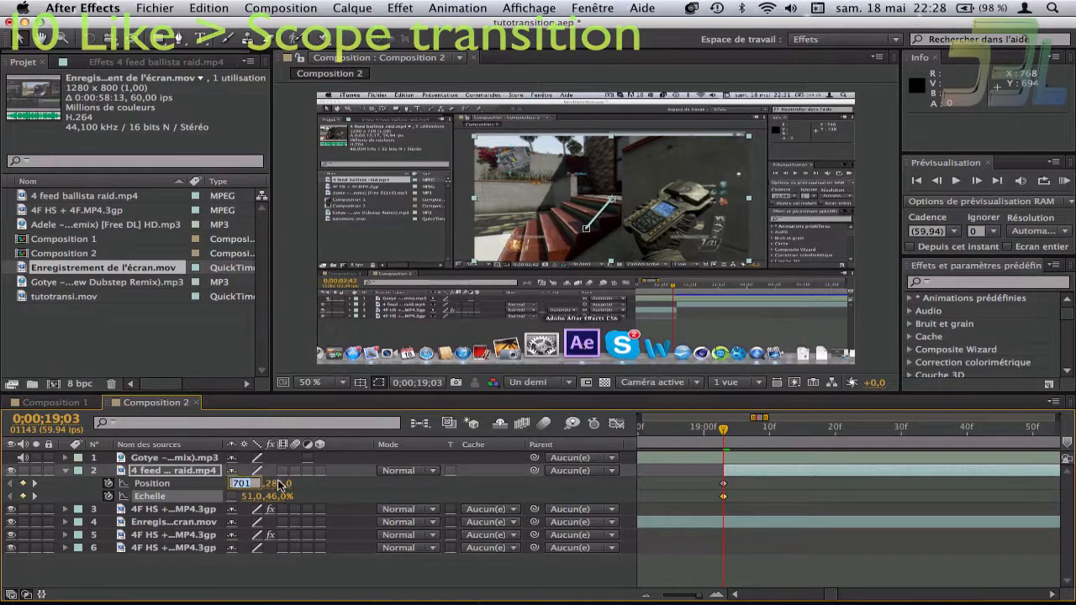
drag(278, 483, 270, 485)
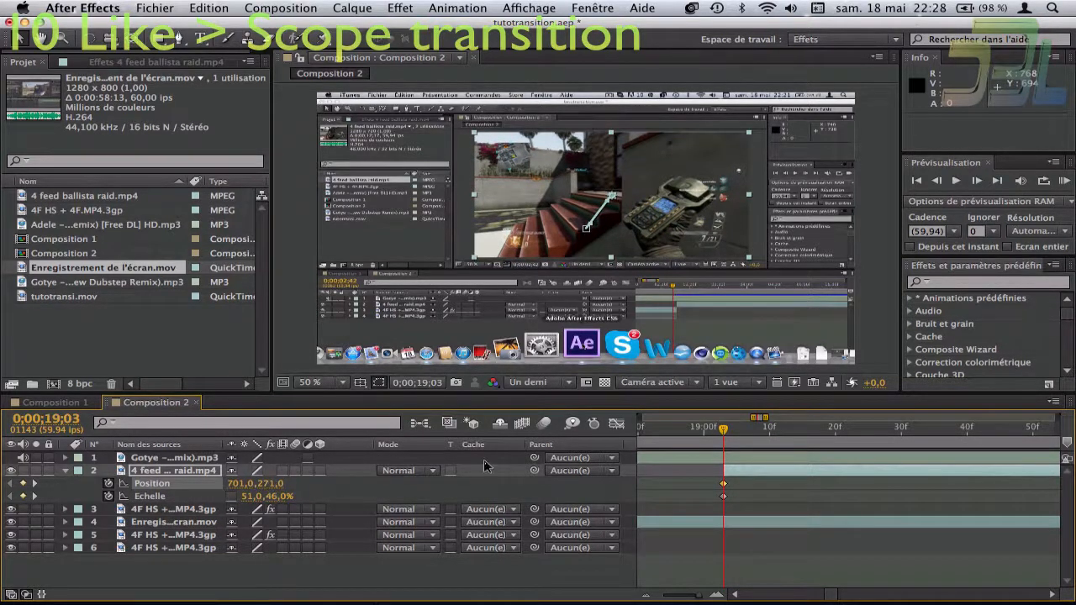
Check the enlarging animation up to 0;00;20;03 and split the 4 feed ballista raid.mp4 layer at that time
drag(765, 418, 788, 418)
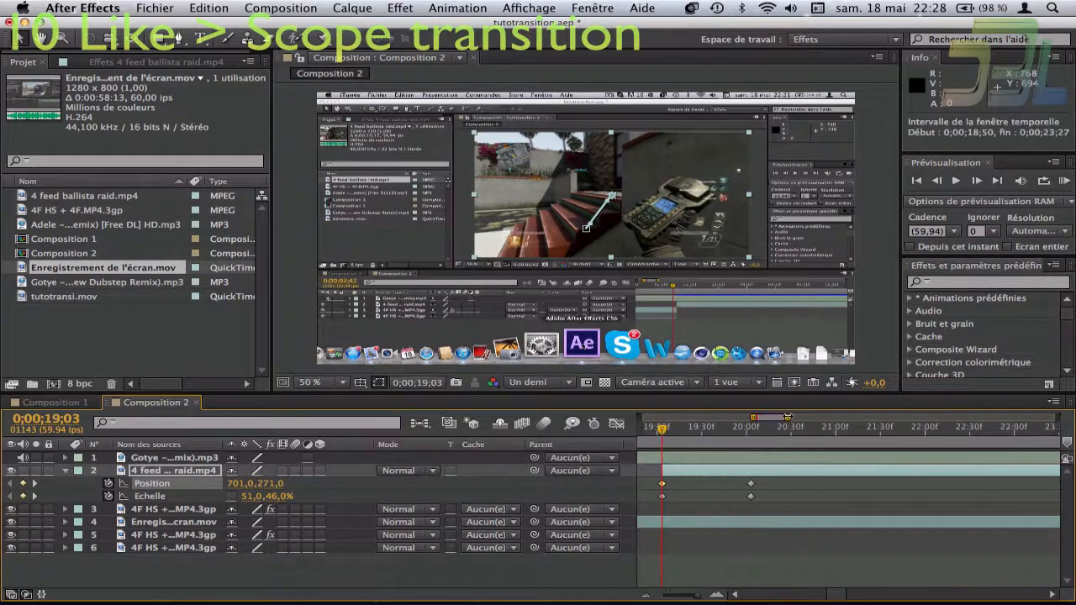
click(711, 431)
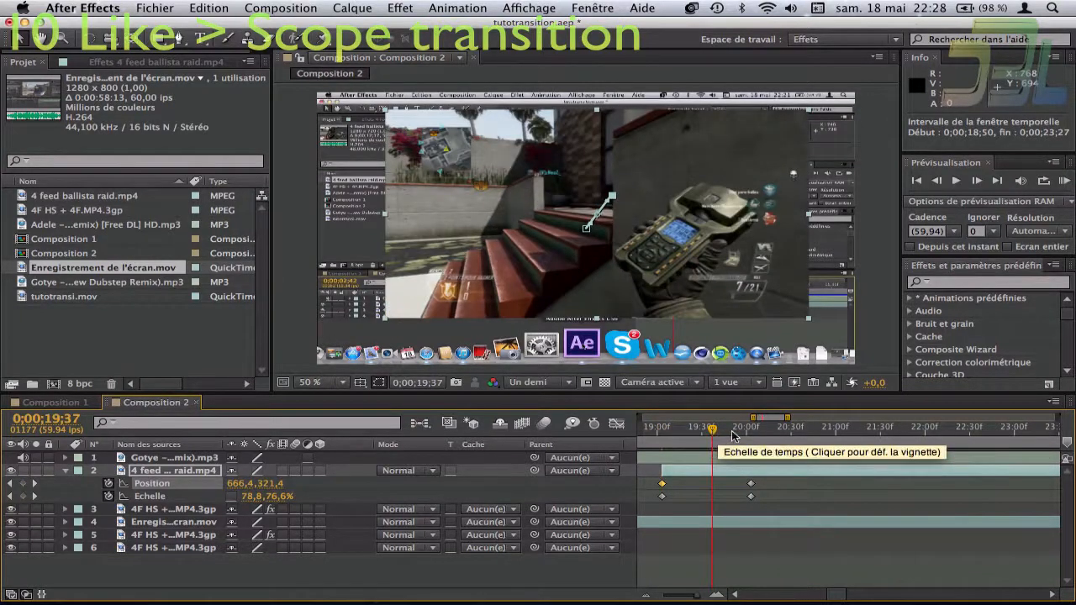
drag(712, 432, 751, 431)
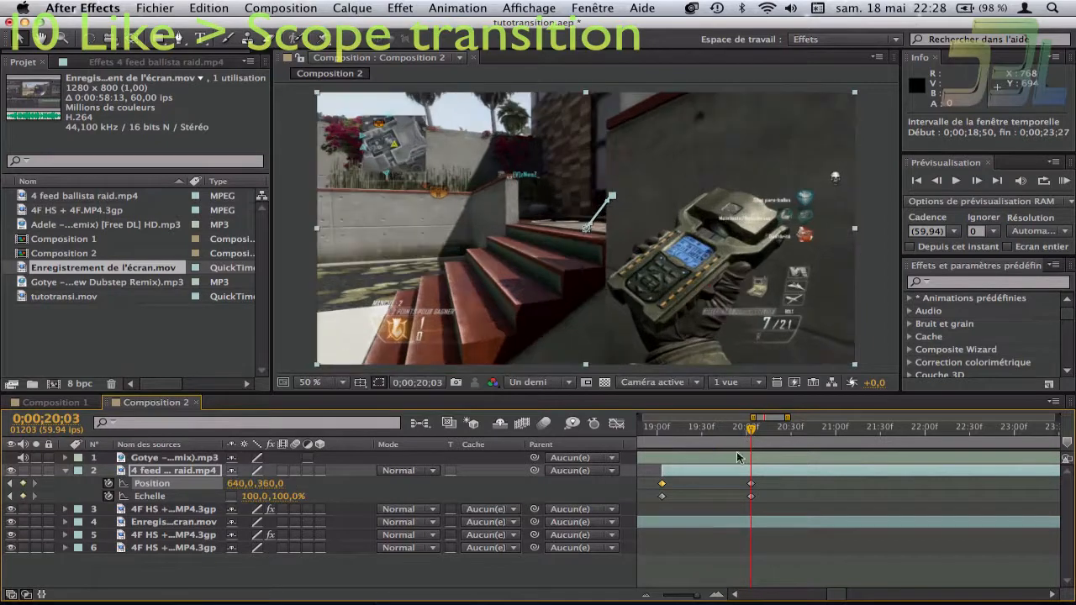
click(715, 595)
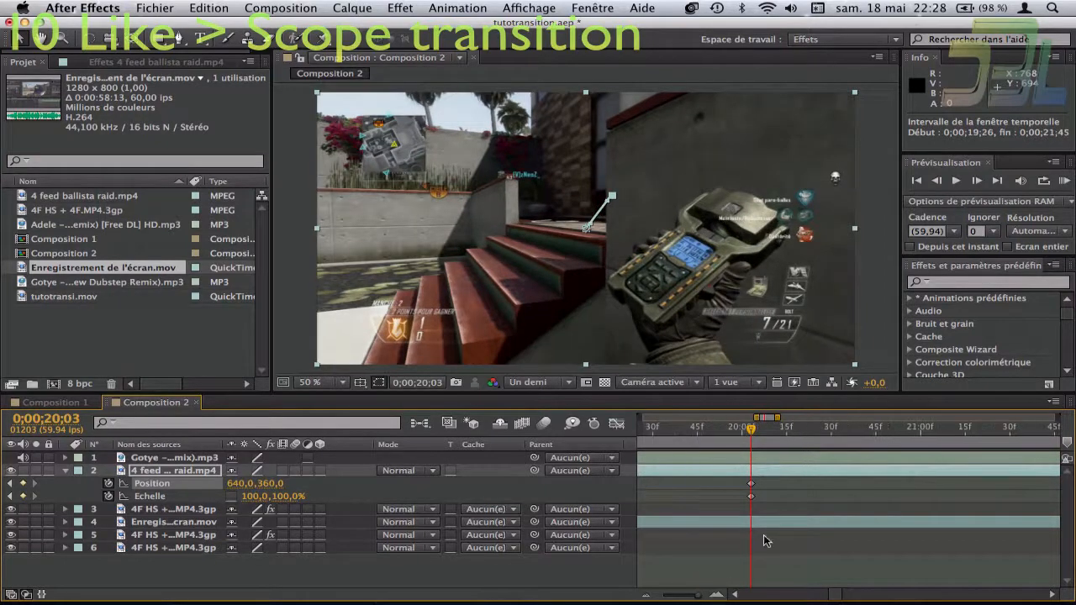
click(780, 477)
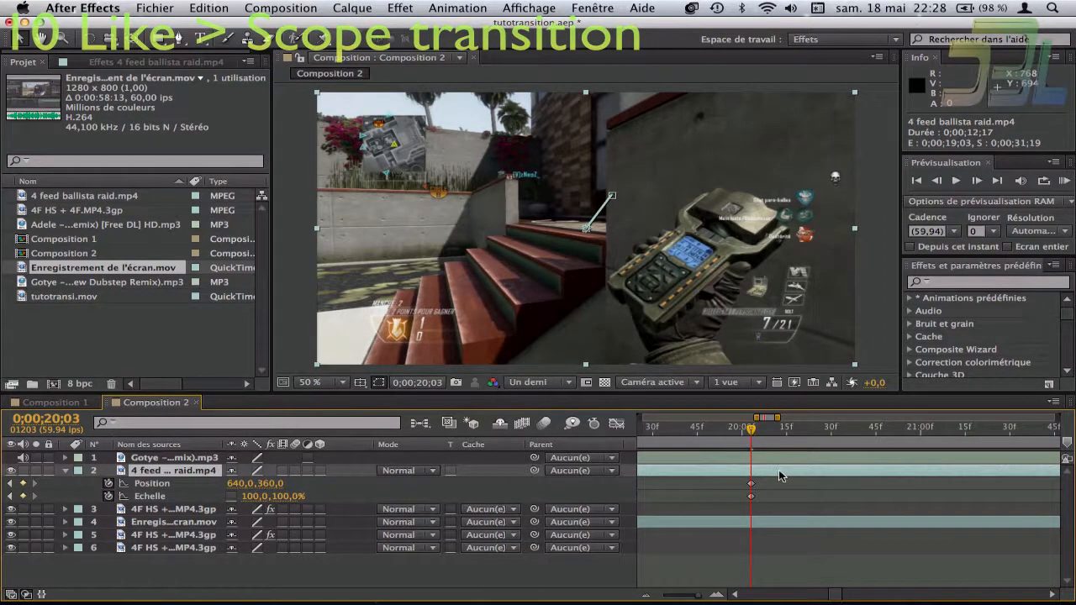
key(super+shift+d)
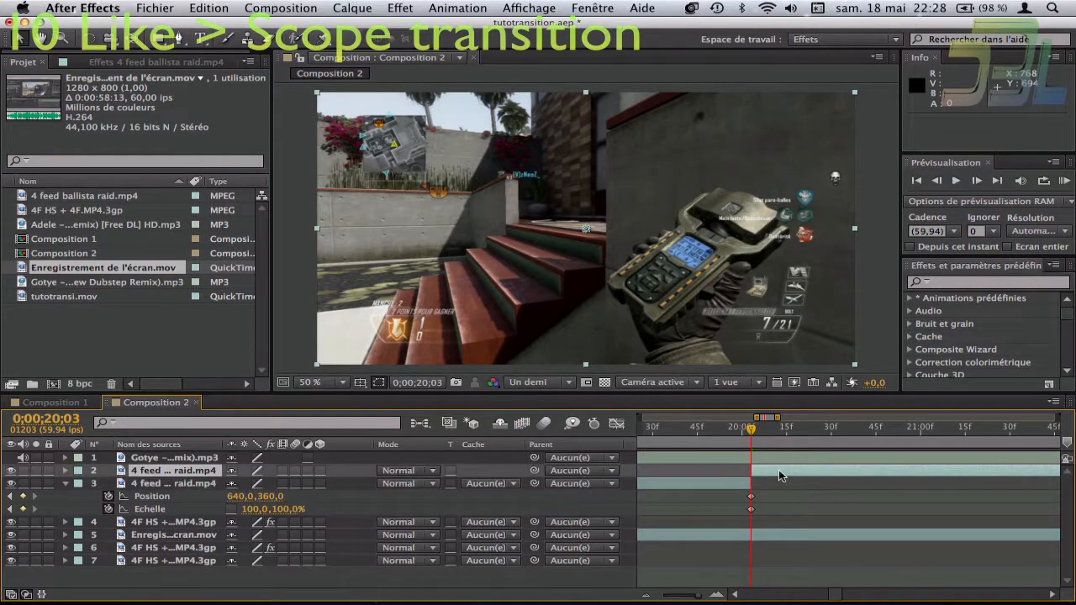
Collapse the enlarging segment's properties and preview the transition from 0;00;18;58
drag(754, 417, 745, 417)
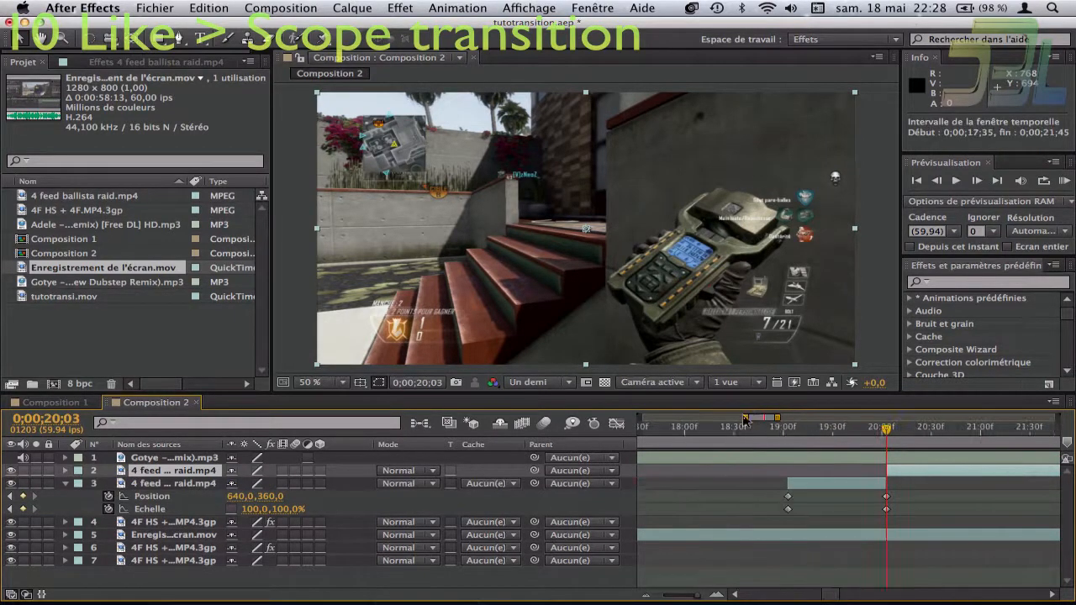
click(69, 479)
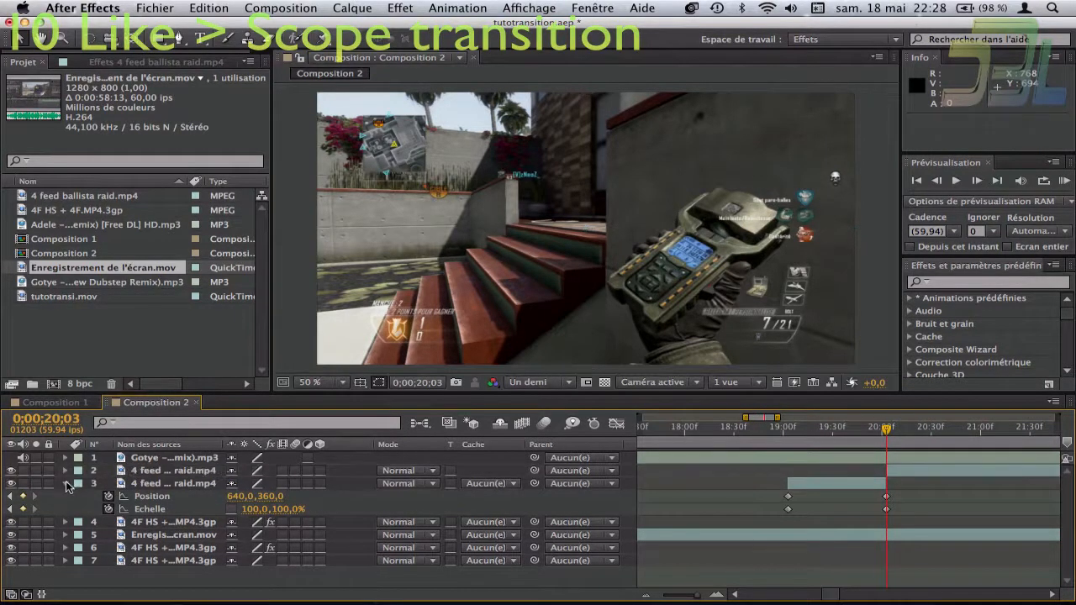
click(66, 483)
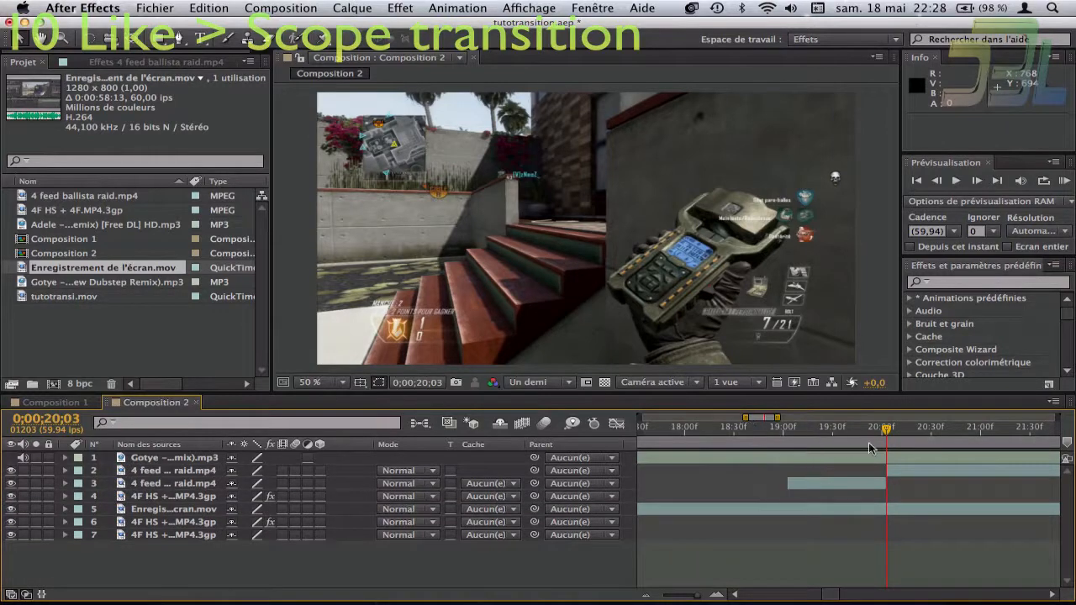
click(780, 430)
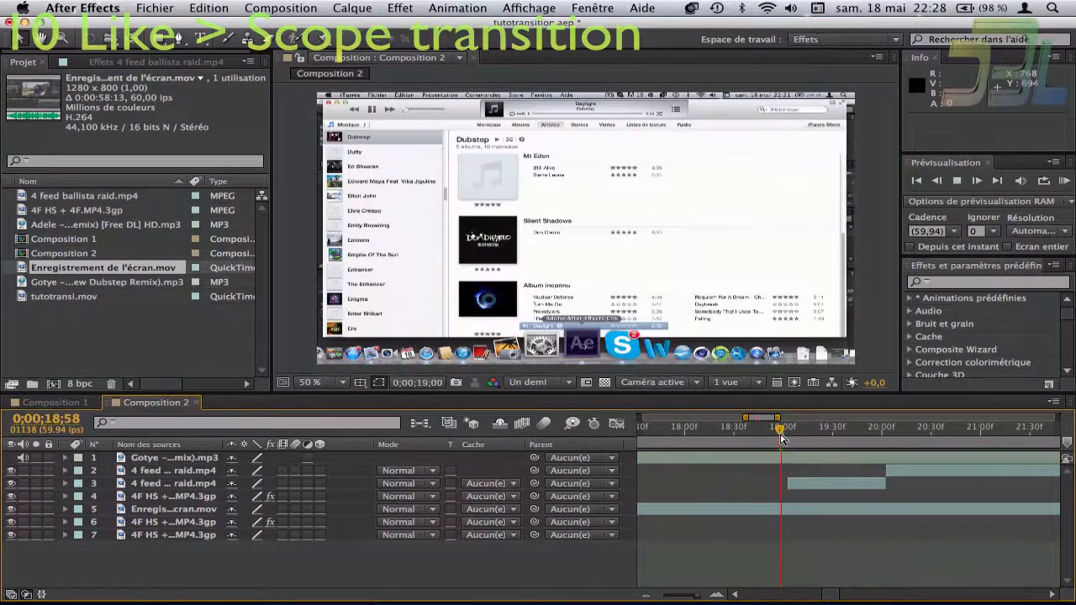
key(space)
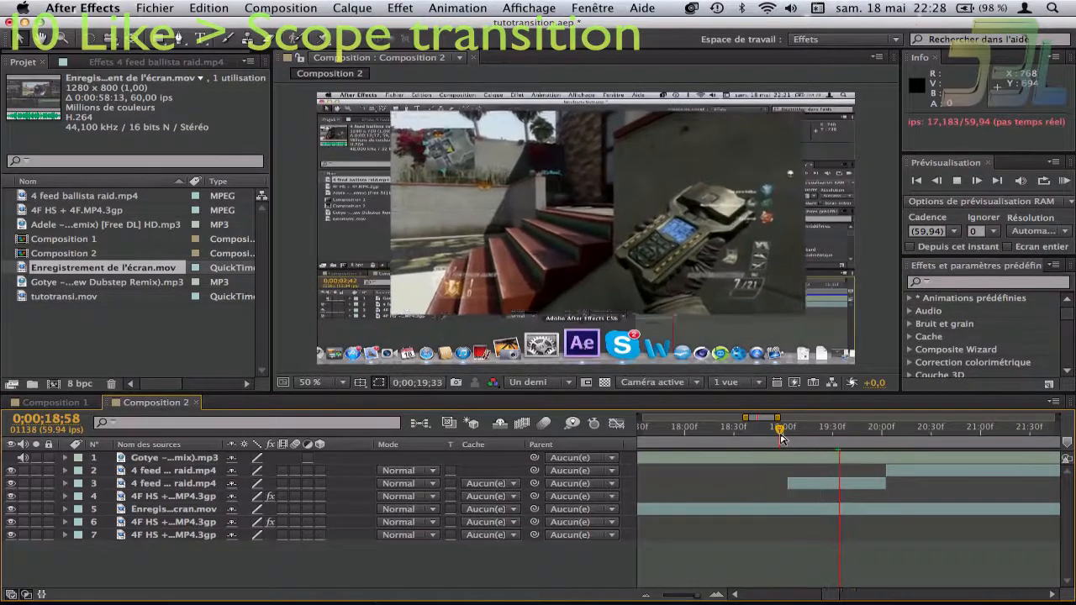
Stop the preview and split the Gotye mp3 audio layer at 0;00;19;03
key(space)
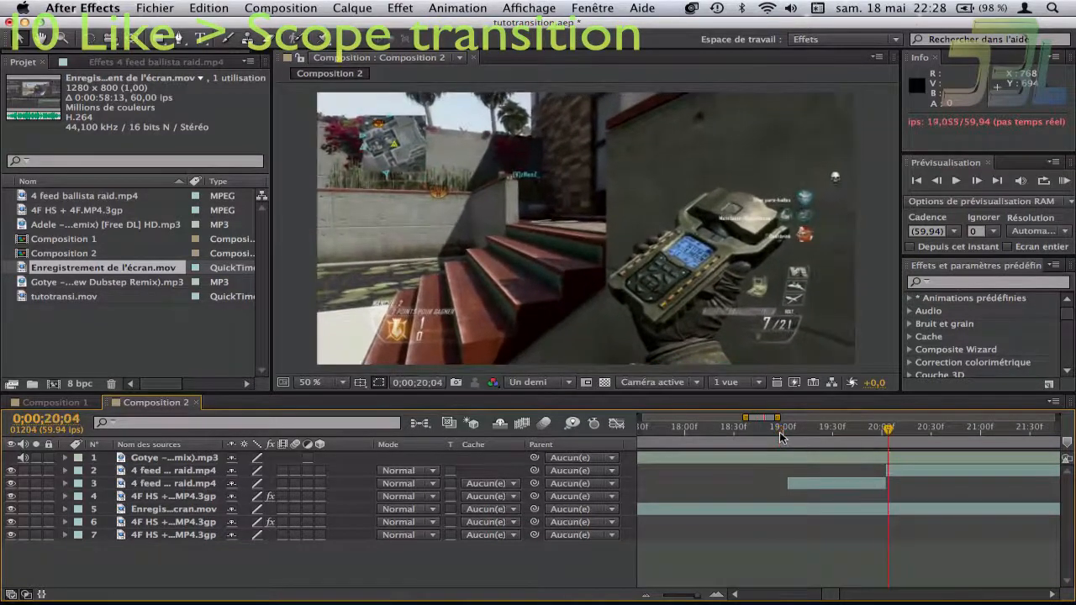
drag(780, 428, 789, 427)
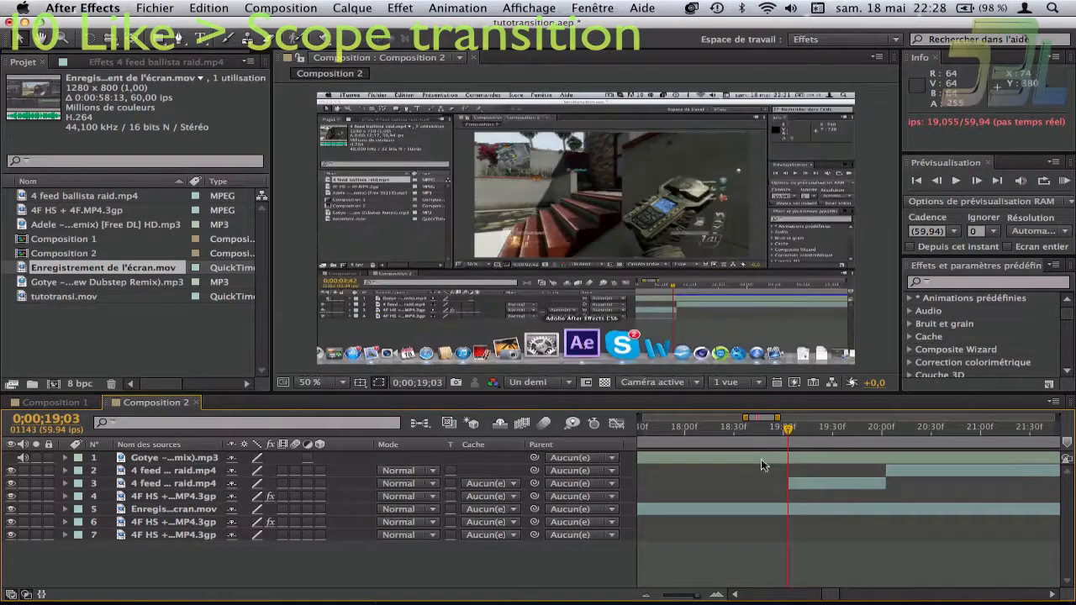
click(823, 459)
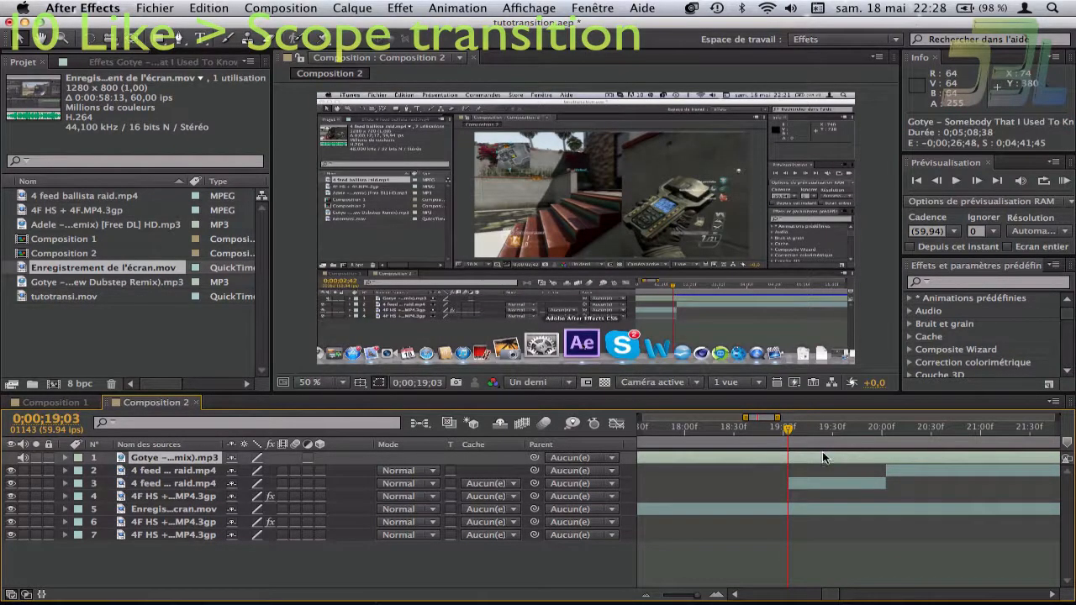
key(super+shift+d)
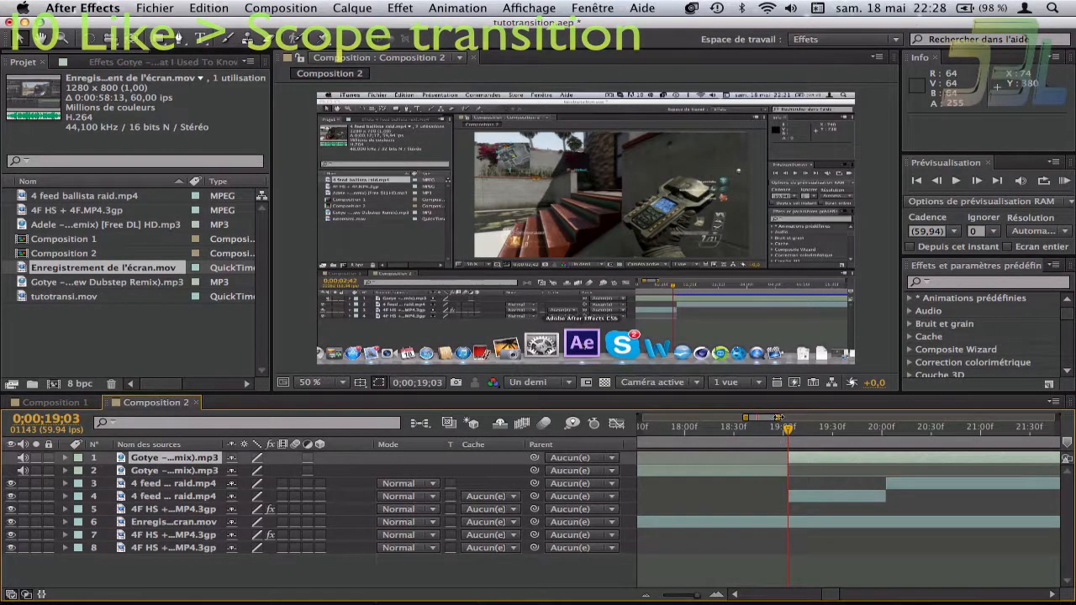
Preview the enlarging transition with the split music from 0;00;19;03
drag(780, 417, 794, 417)
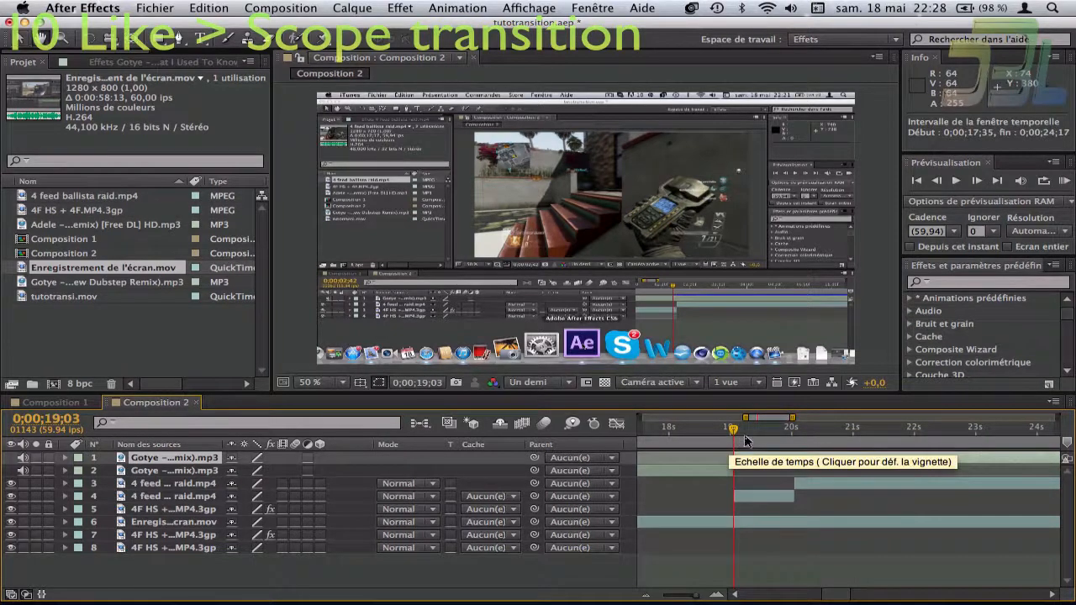
key(space)
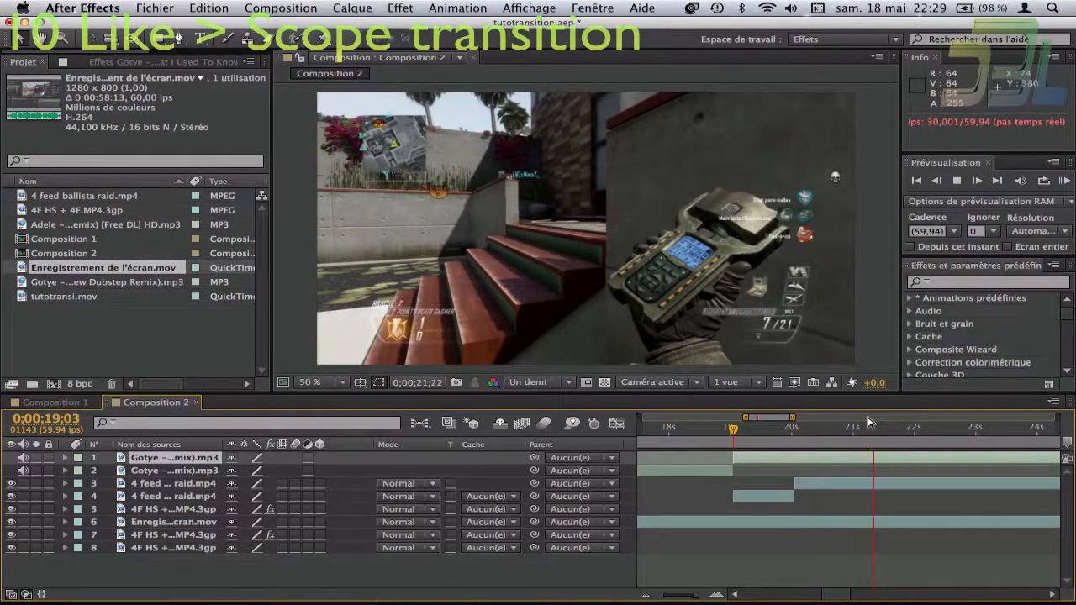
key(space)
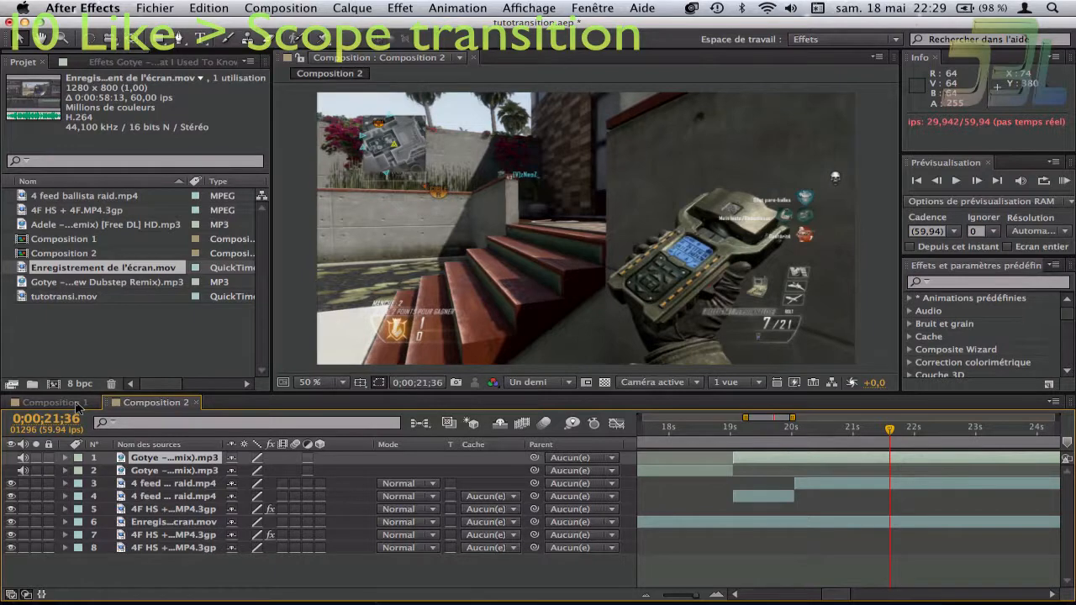
In Composition 1, move the current time to 0;00;36;58 and make the tutotransi.mov layer visible
click(76, 403)
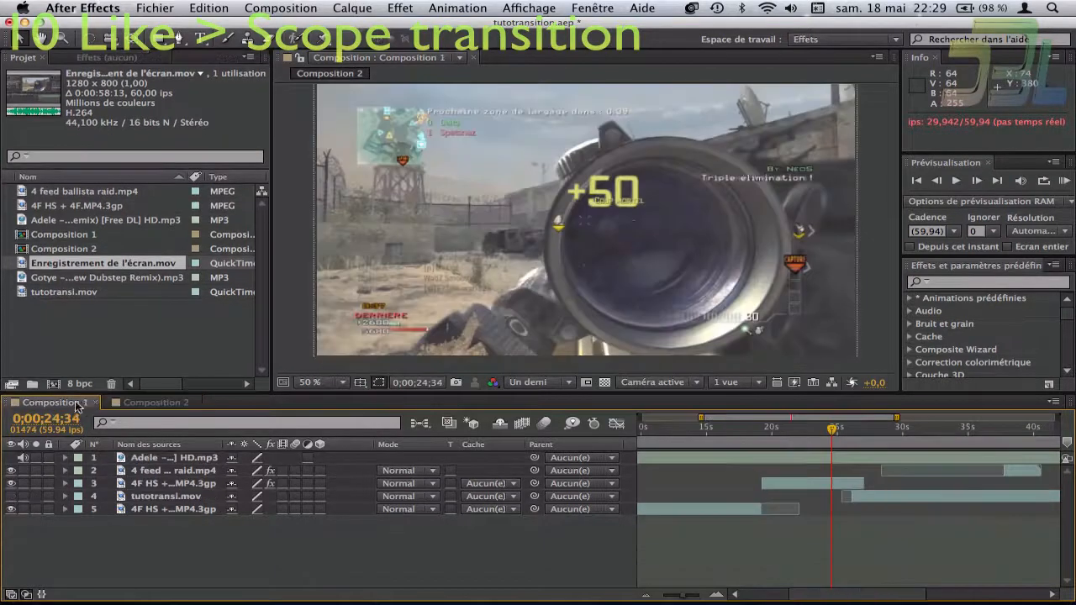
click(744, 428)
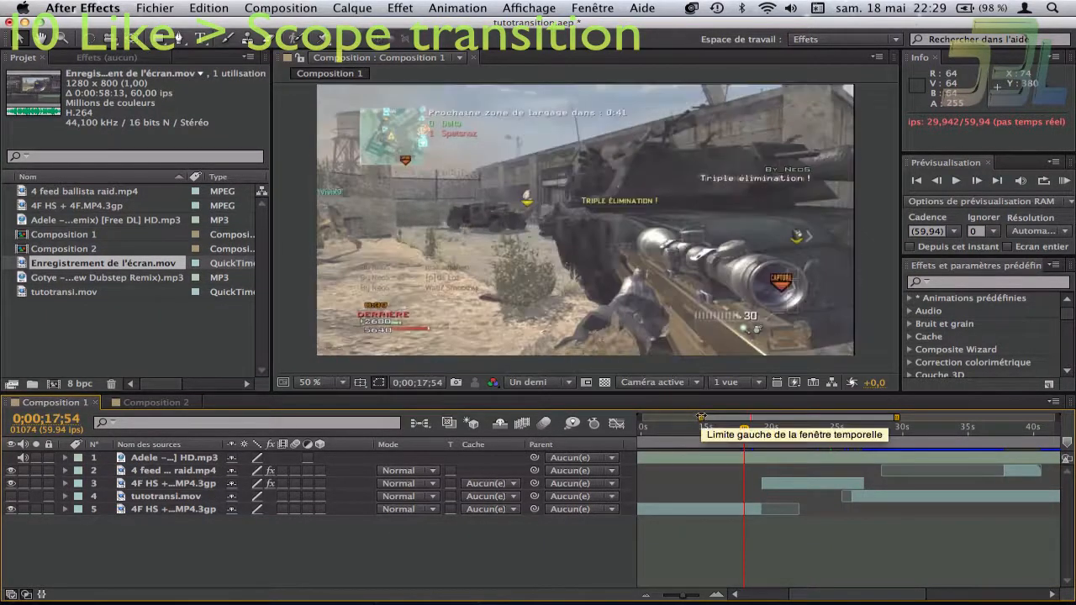
drag(702, 419, 754, 419)
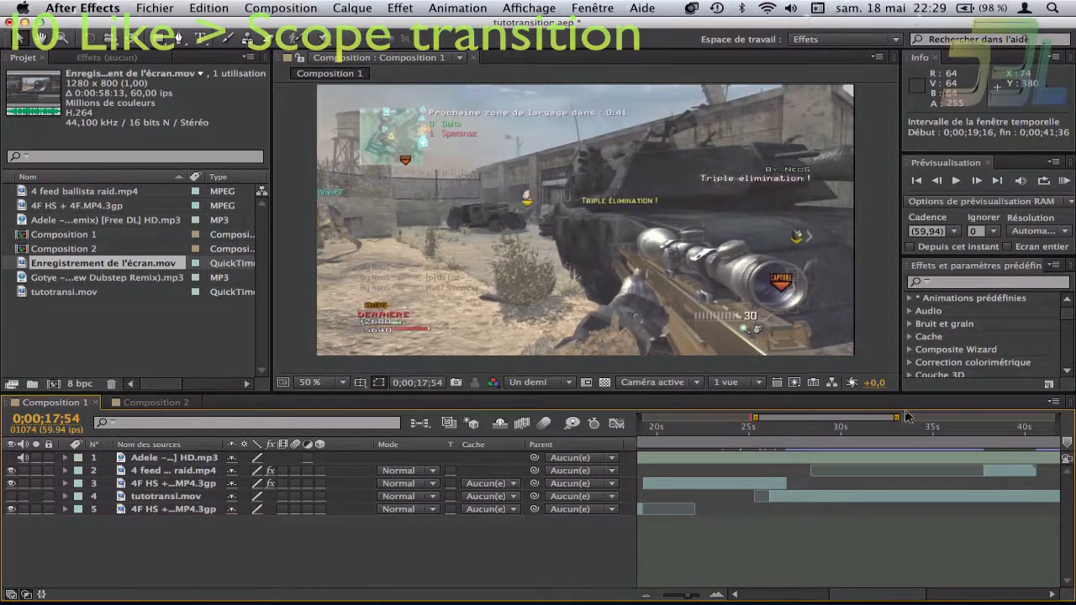
drag(897, 418, 933, 417)
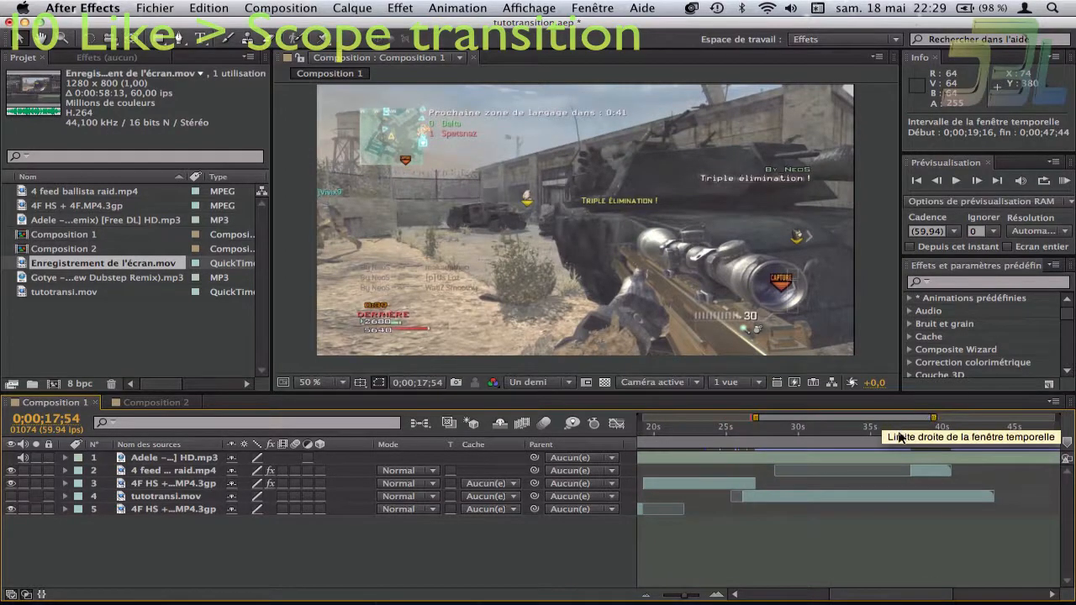
click(898, 427)
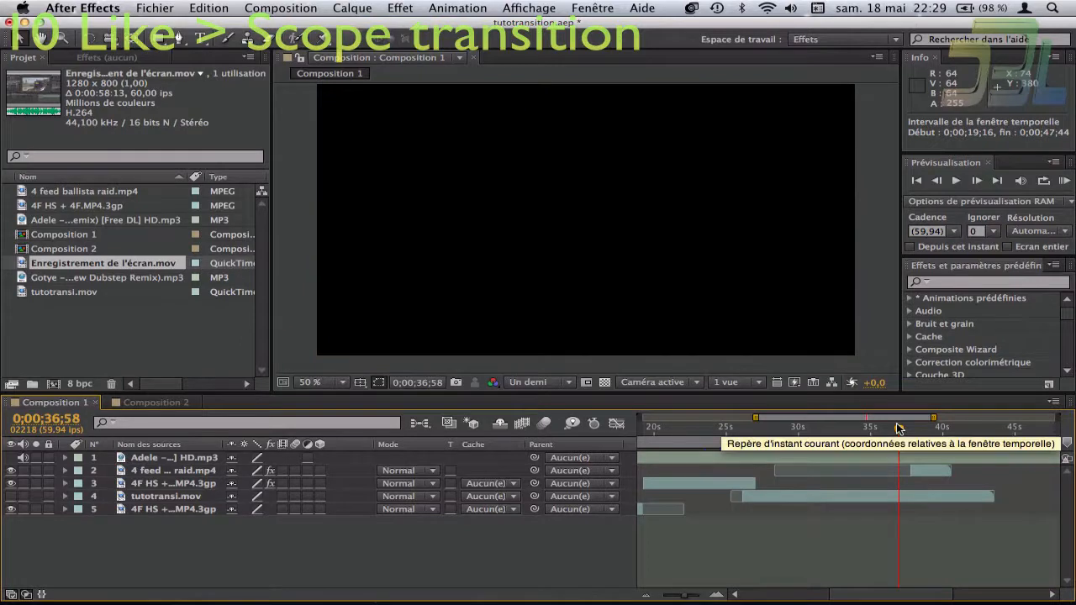
drag(11, 507, 12, 496)
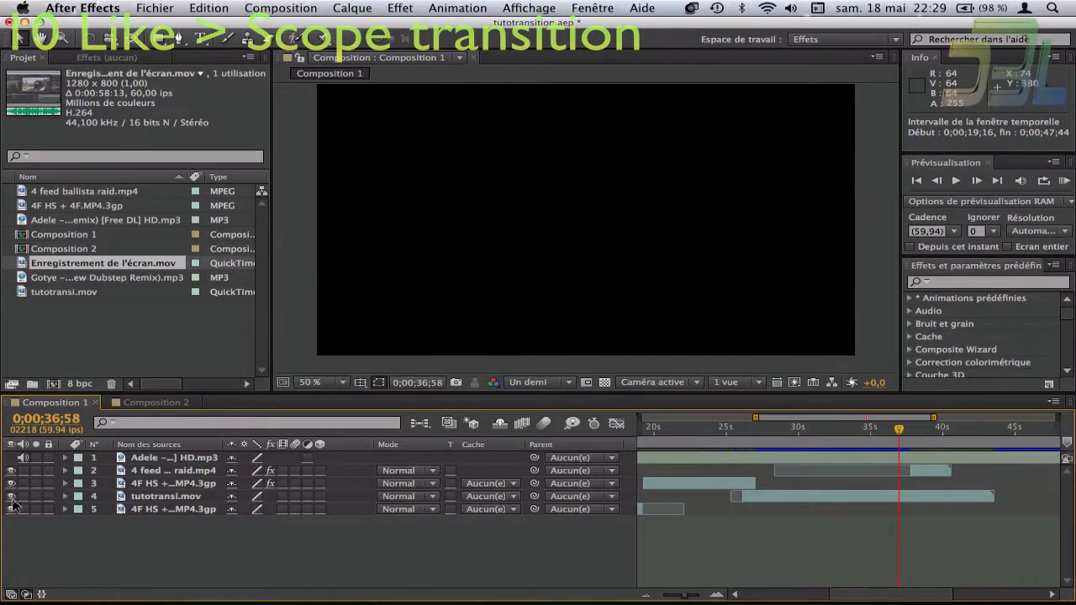
Play Composition 1 from 0;00;36;58 and step frame by frame to 0;00;37;34 to examine the iTunes window's minimizing effect
key(space)
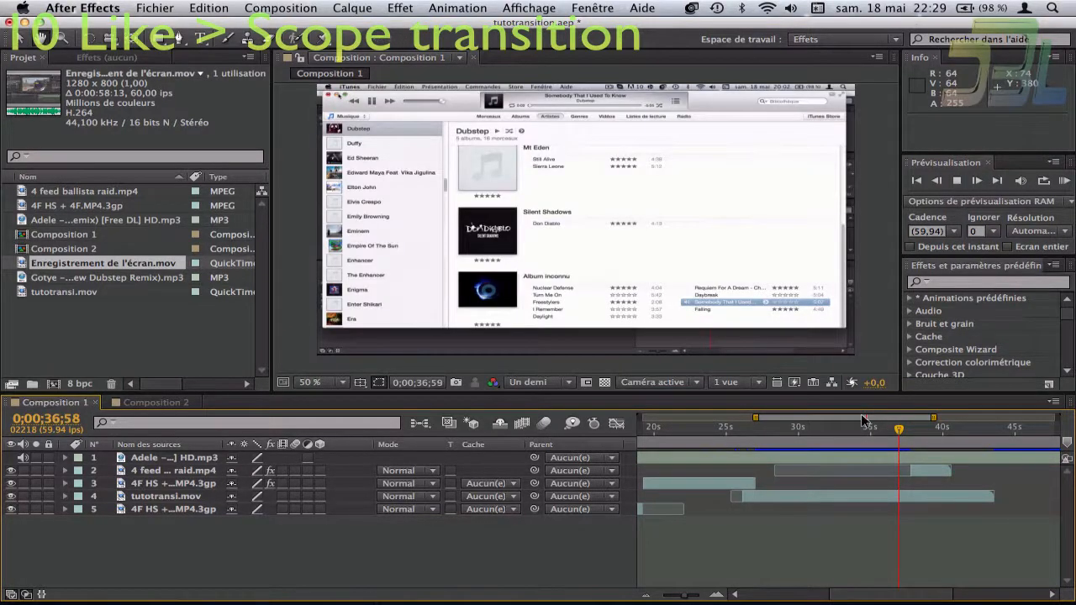
key(space)
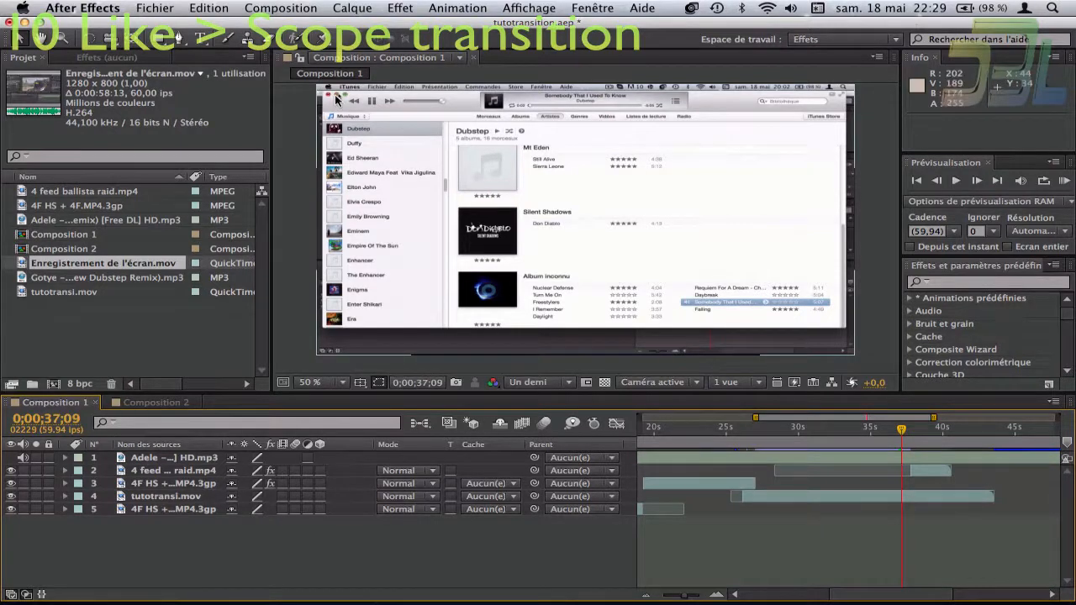
key(space)
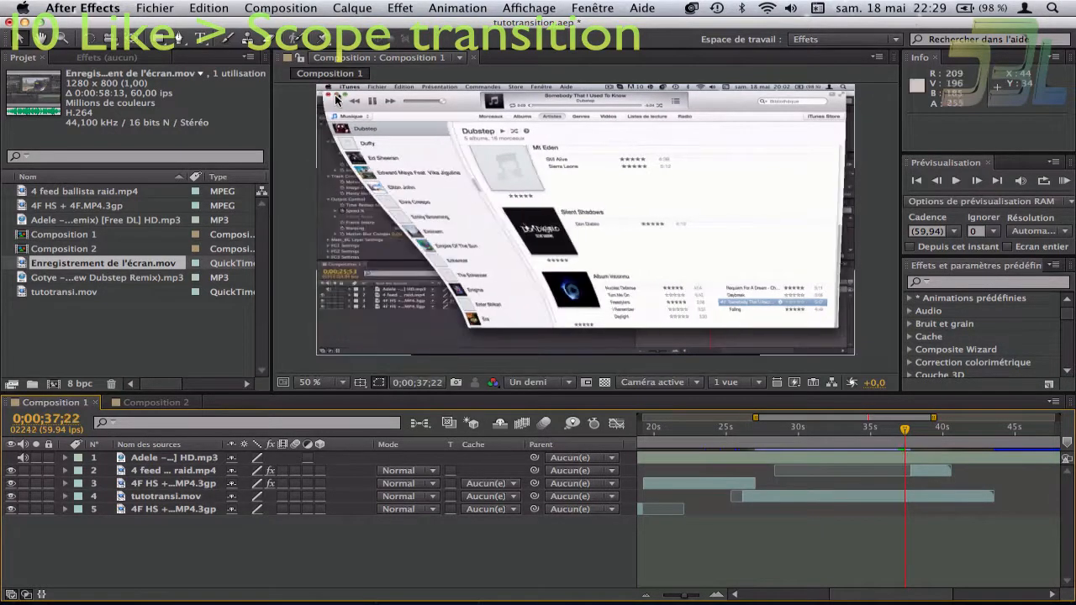
key(space)
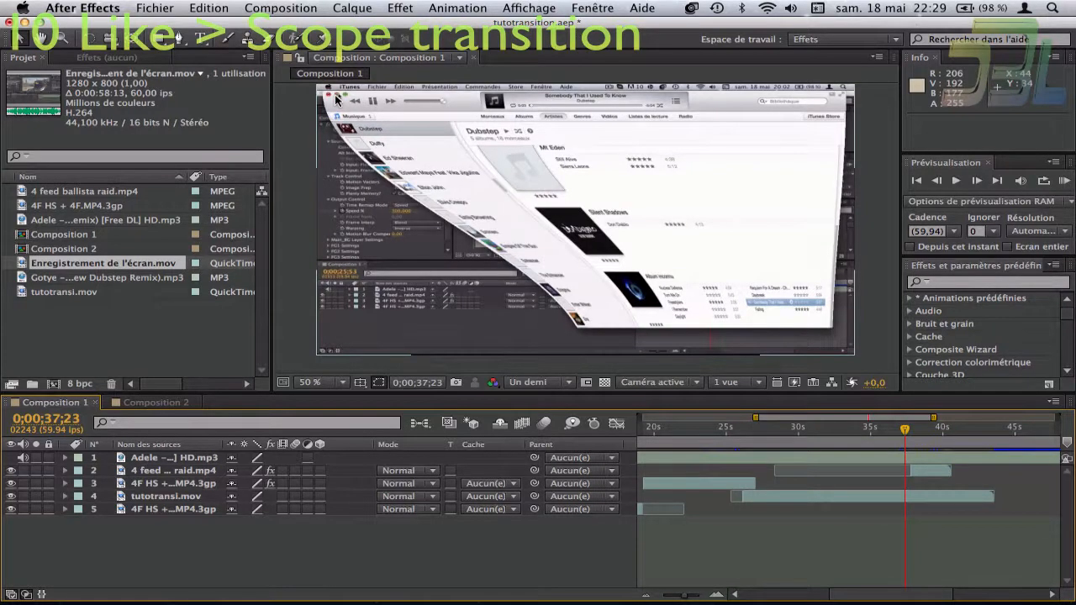
key(Page_Down)
key(Page_Down)
key(Page_Down)
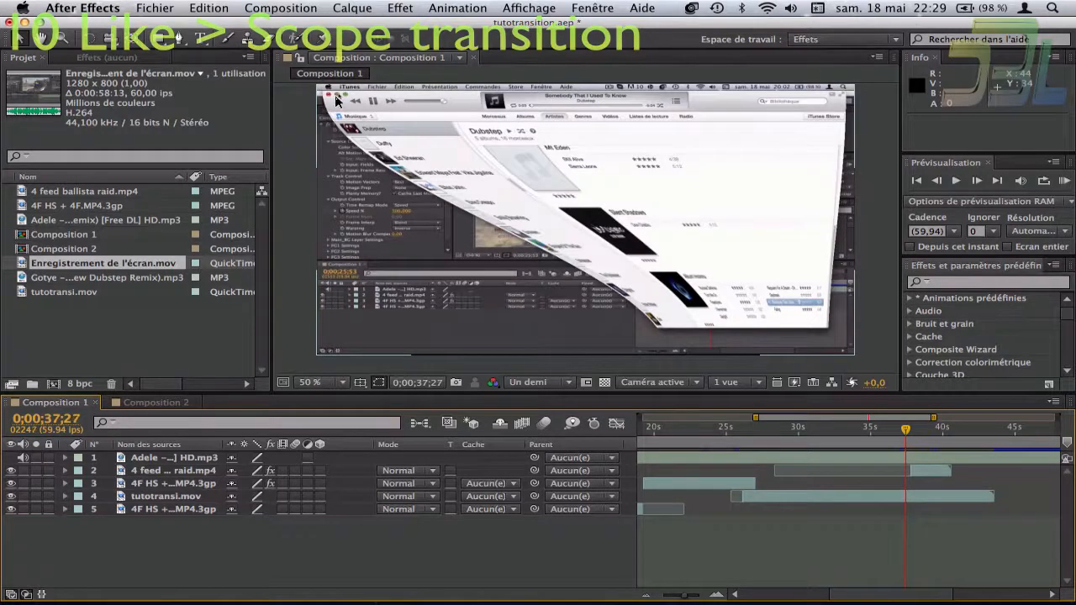
key(Page_Down)
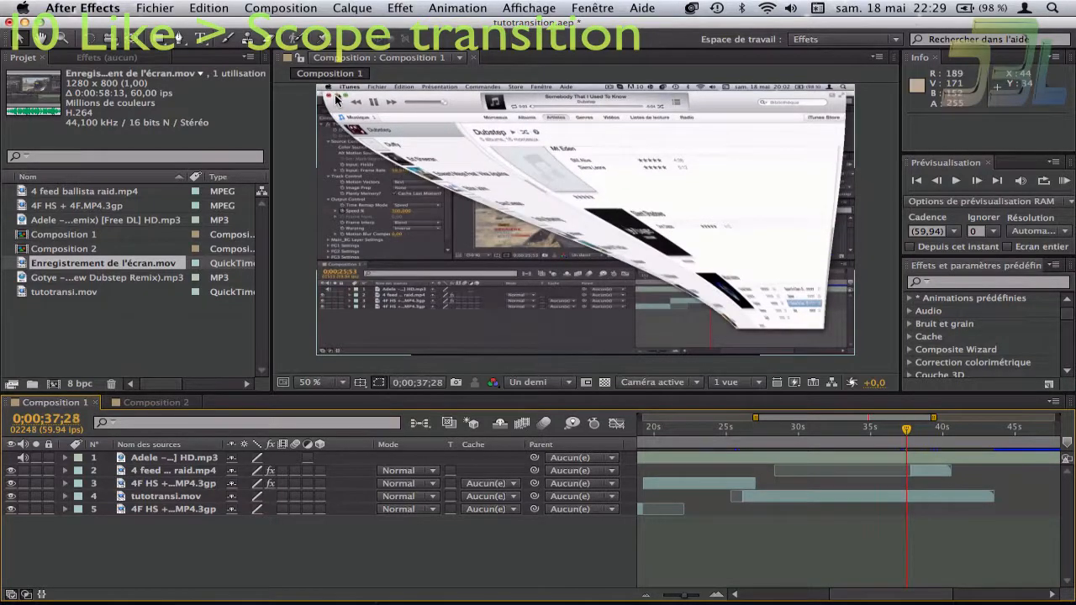
key(Page_Down)
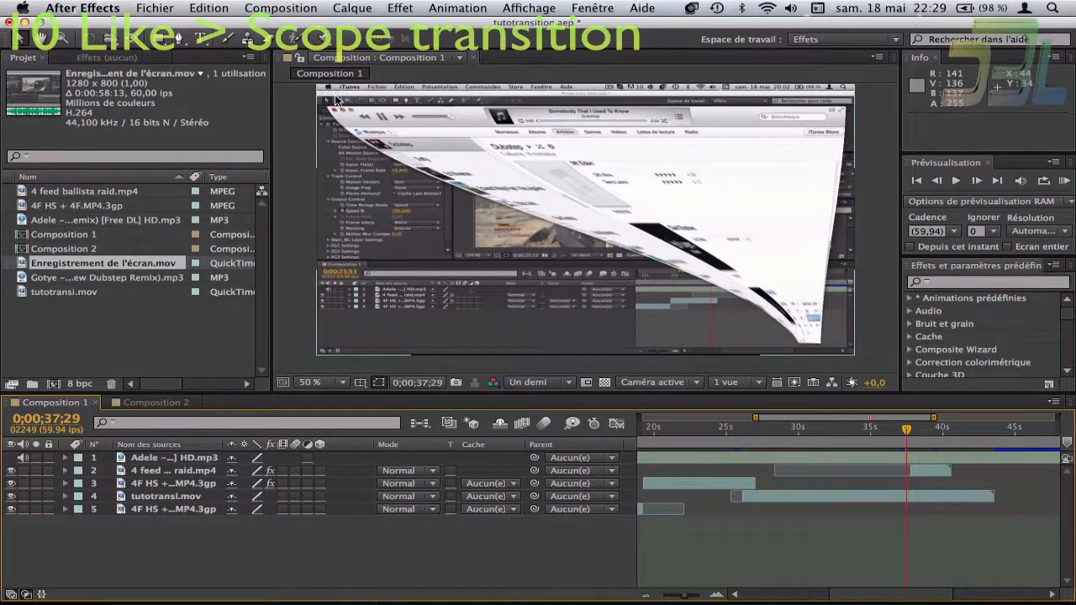
key(Page_Down)
key(Page_Down)
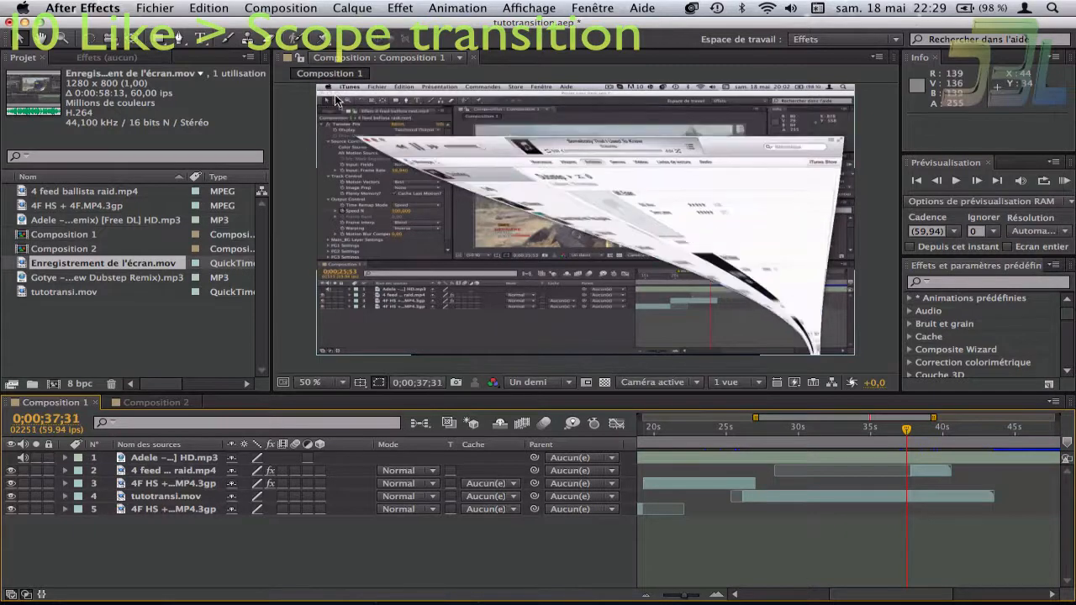
key(Page_Down)
key(Page_Down)
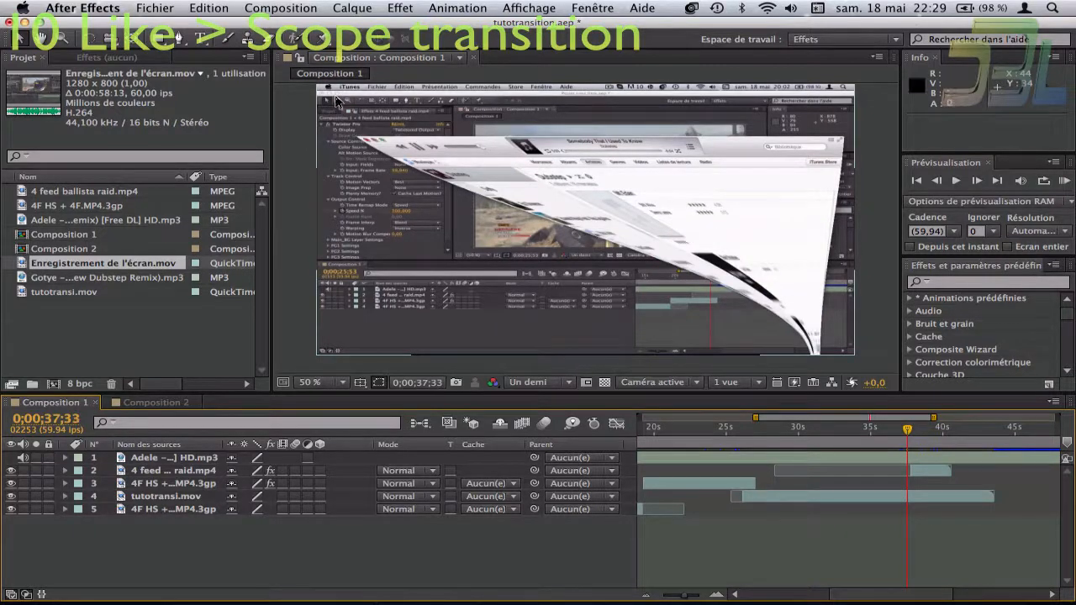
key(Page_Down)
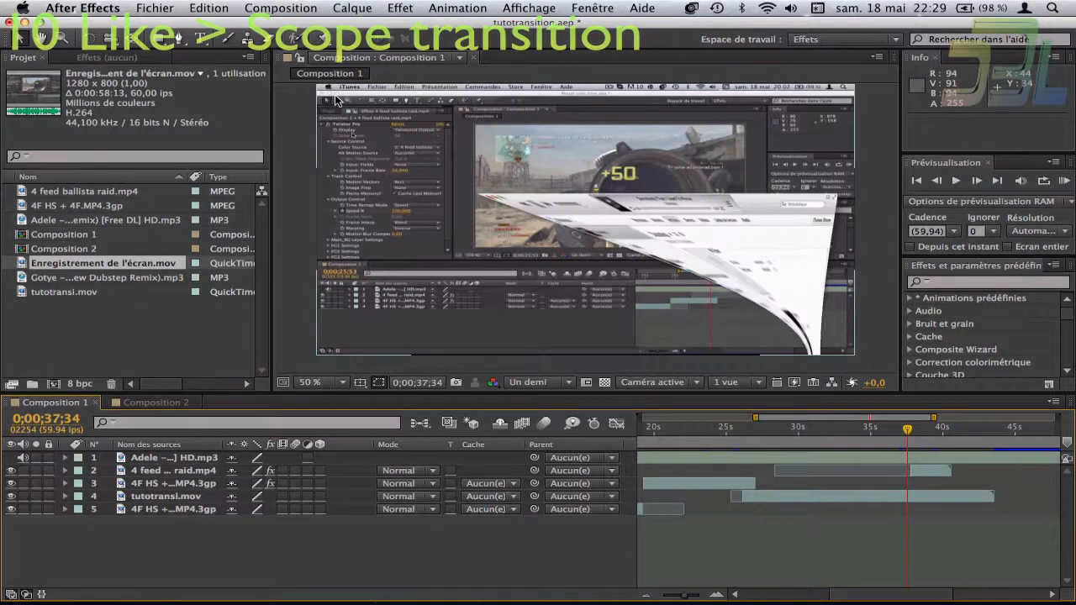
Return to Composition 2 and preview the second clip's enlargement from 0;00;19;06
click(130, 399)
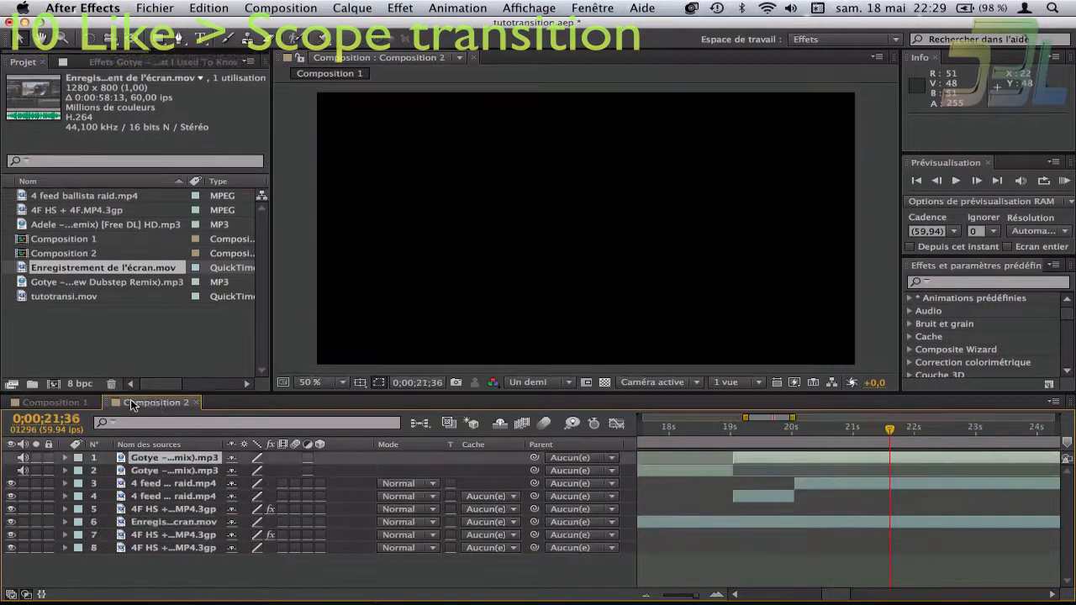
drag(769, 431, 736, 437)
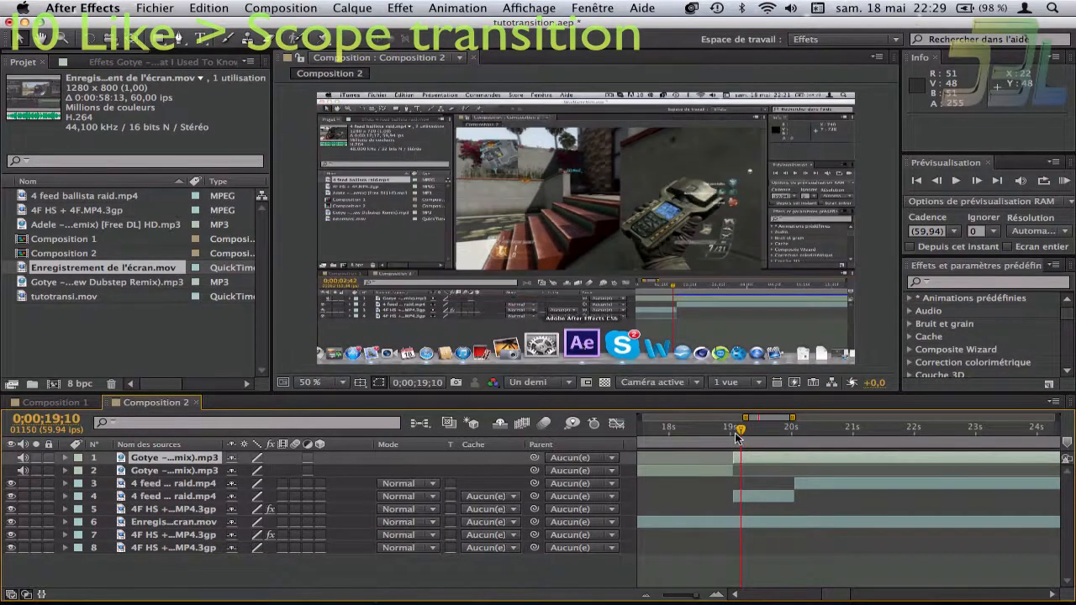
click(736, 433)
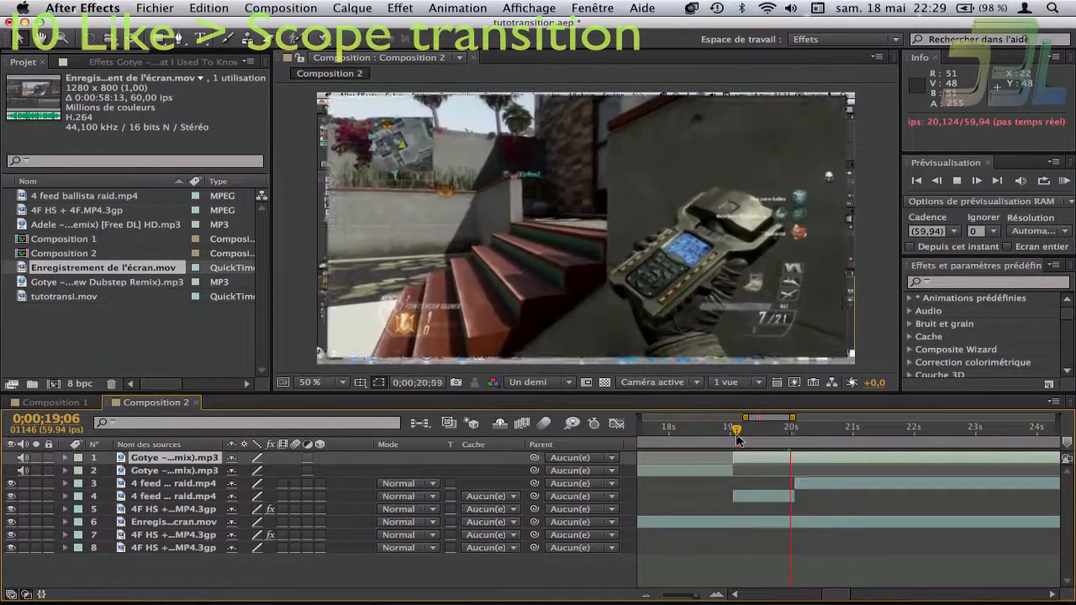
key(space)
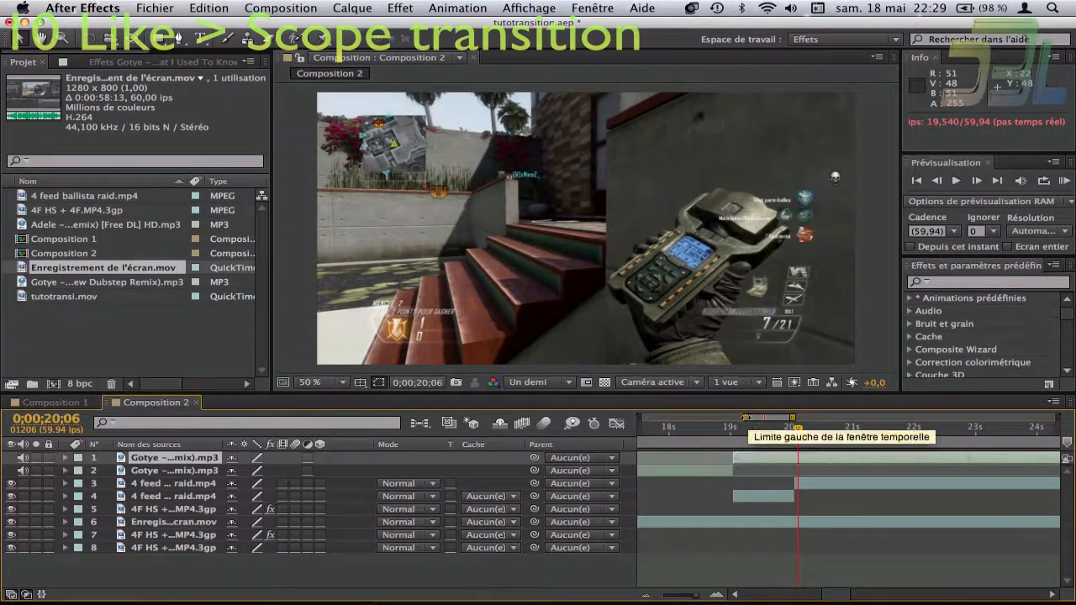
drag(744, 416, 638, 417)
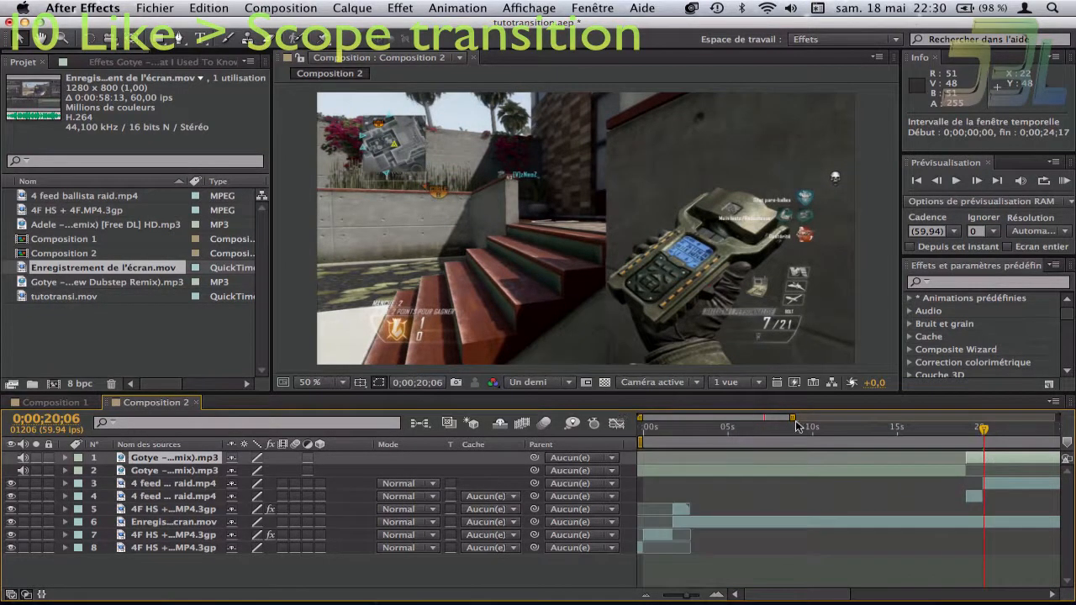
click(1012, 486)
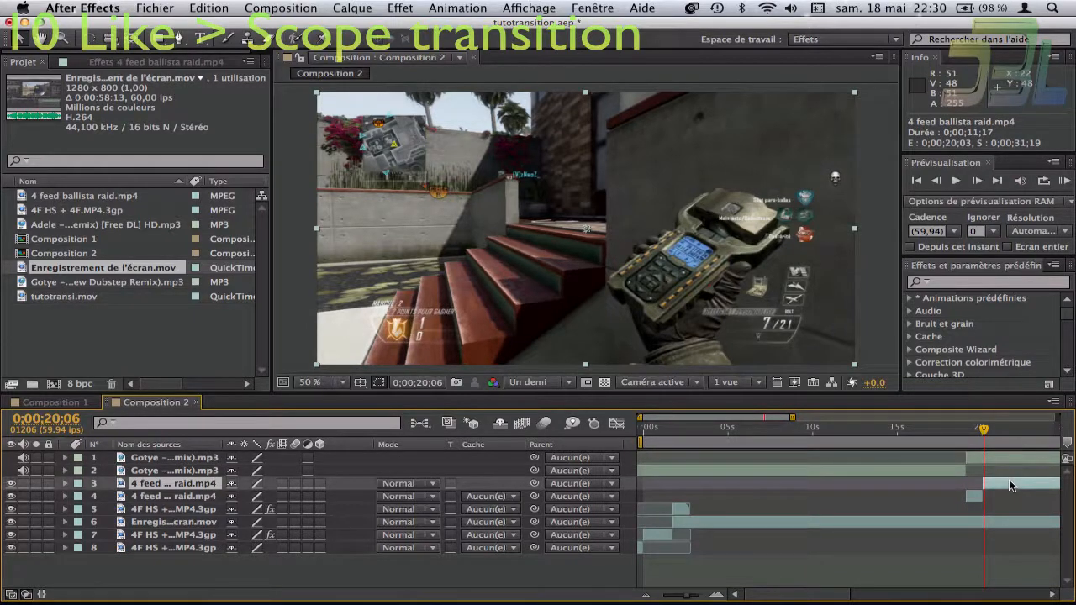
click(1004, 495)
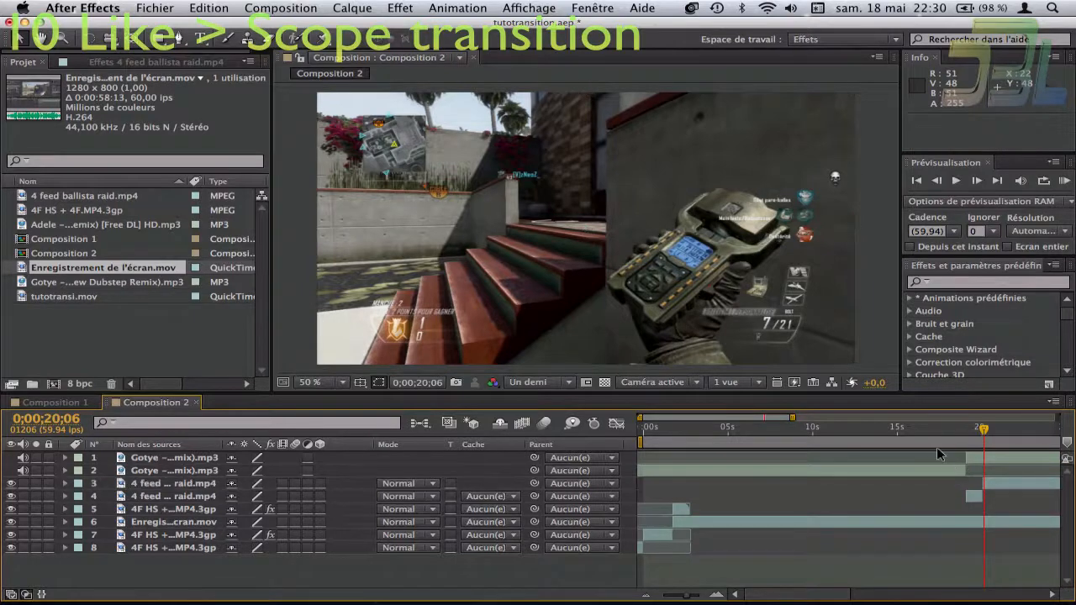